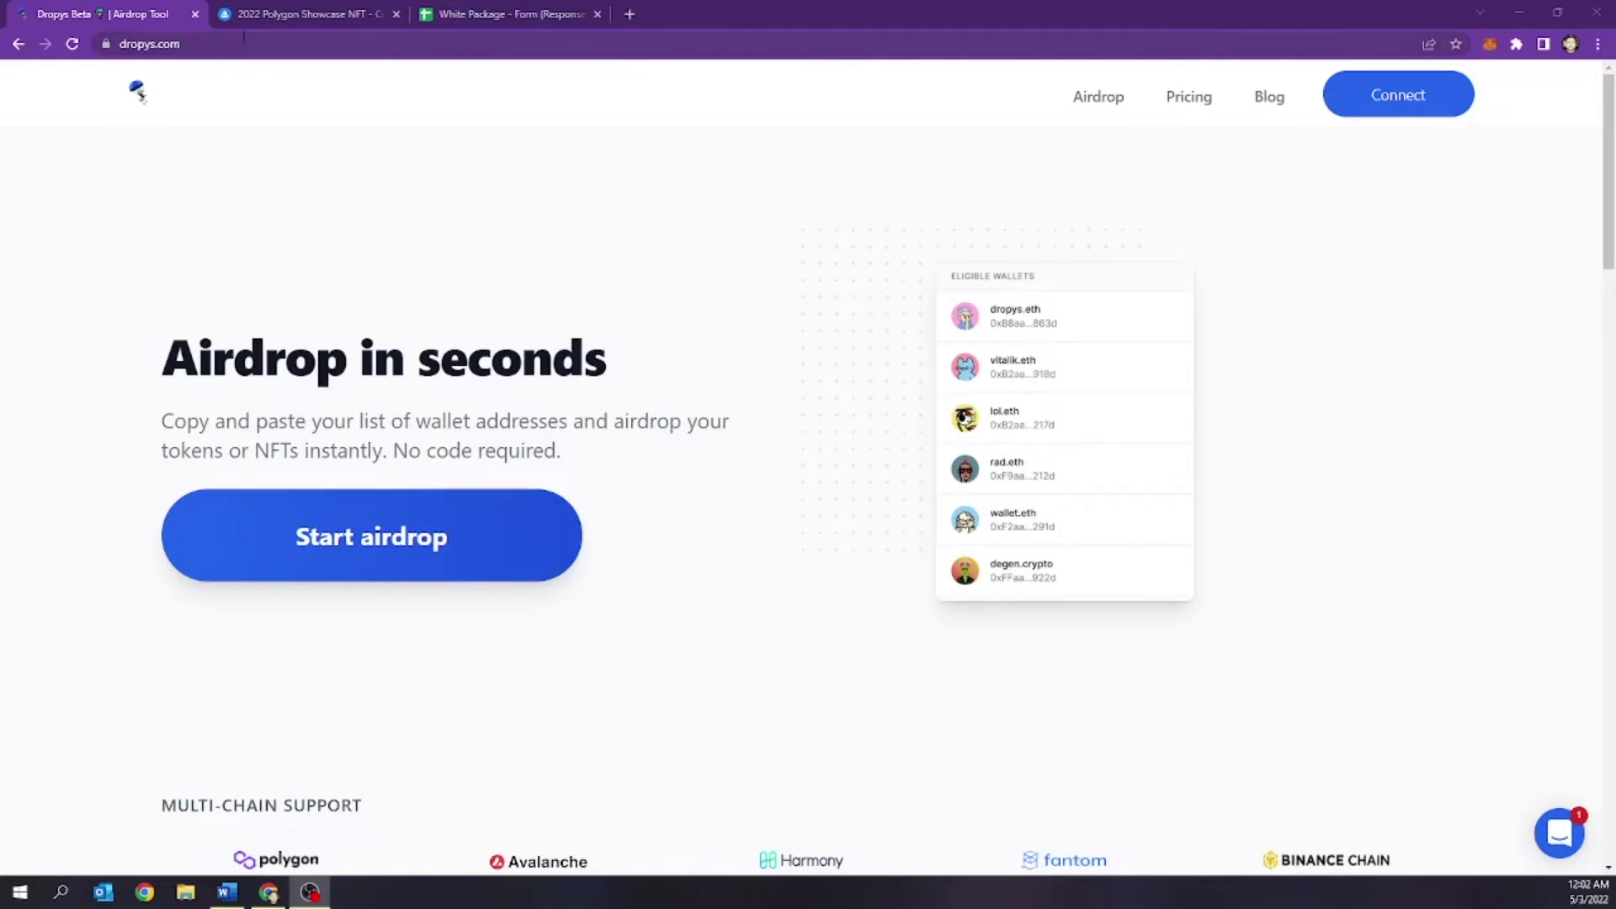
- Open Dropys pricing and lower the Polygon wallet count to see the minimum $16.86 cost
{"action": "left_click", "coordinate": [243, 36]}
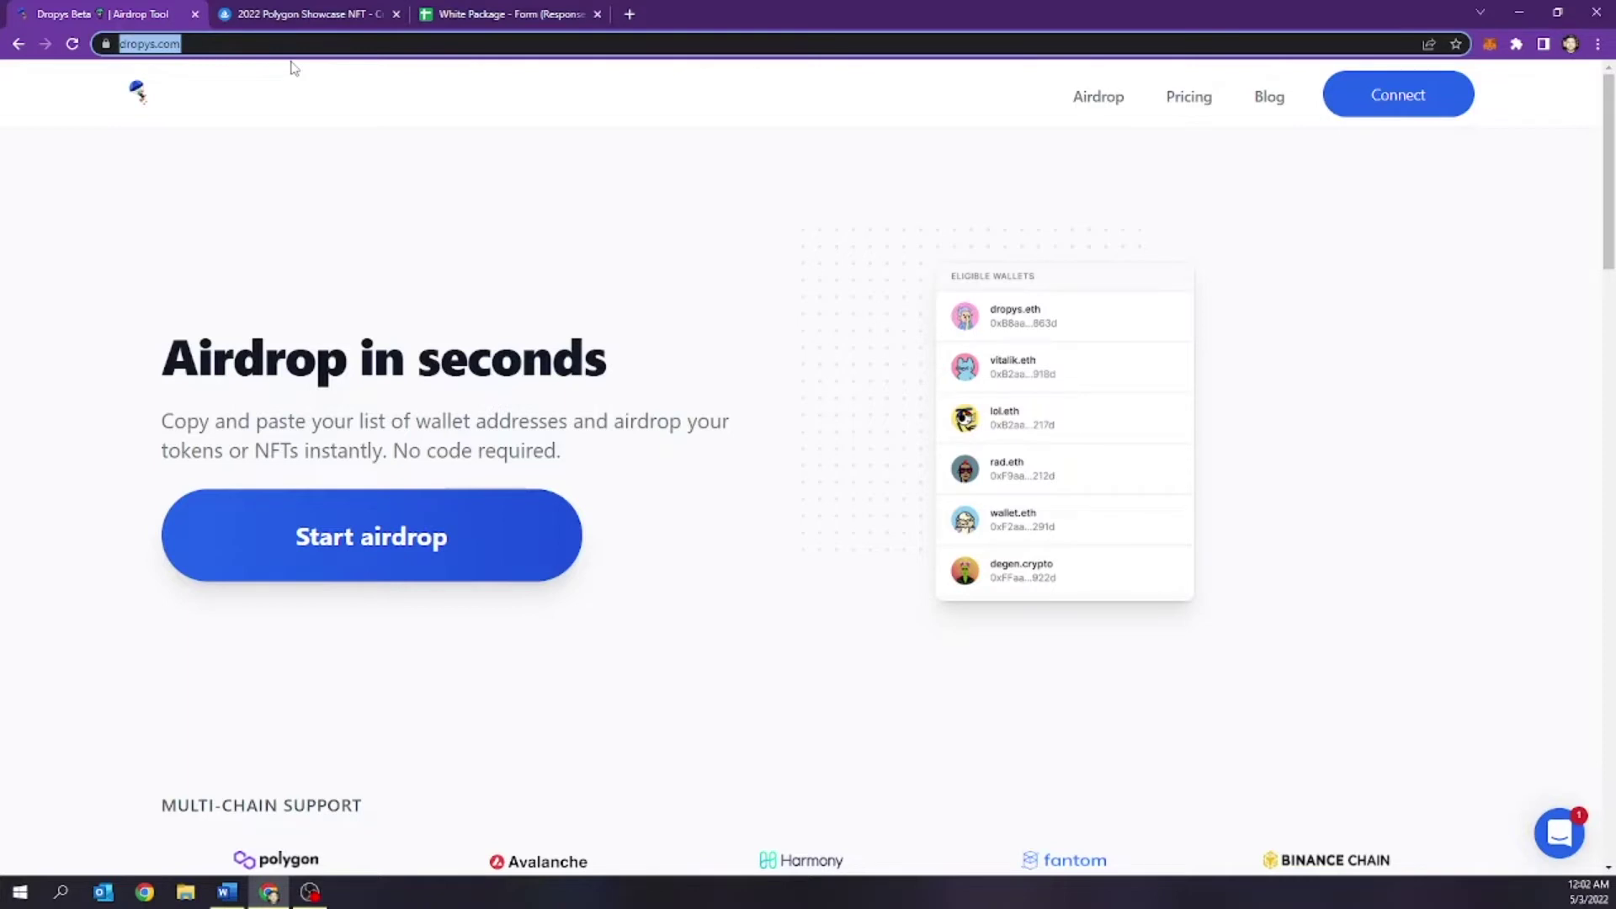
{"action": "left_click", "coordinate": [757, 345]}
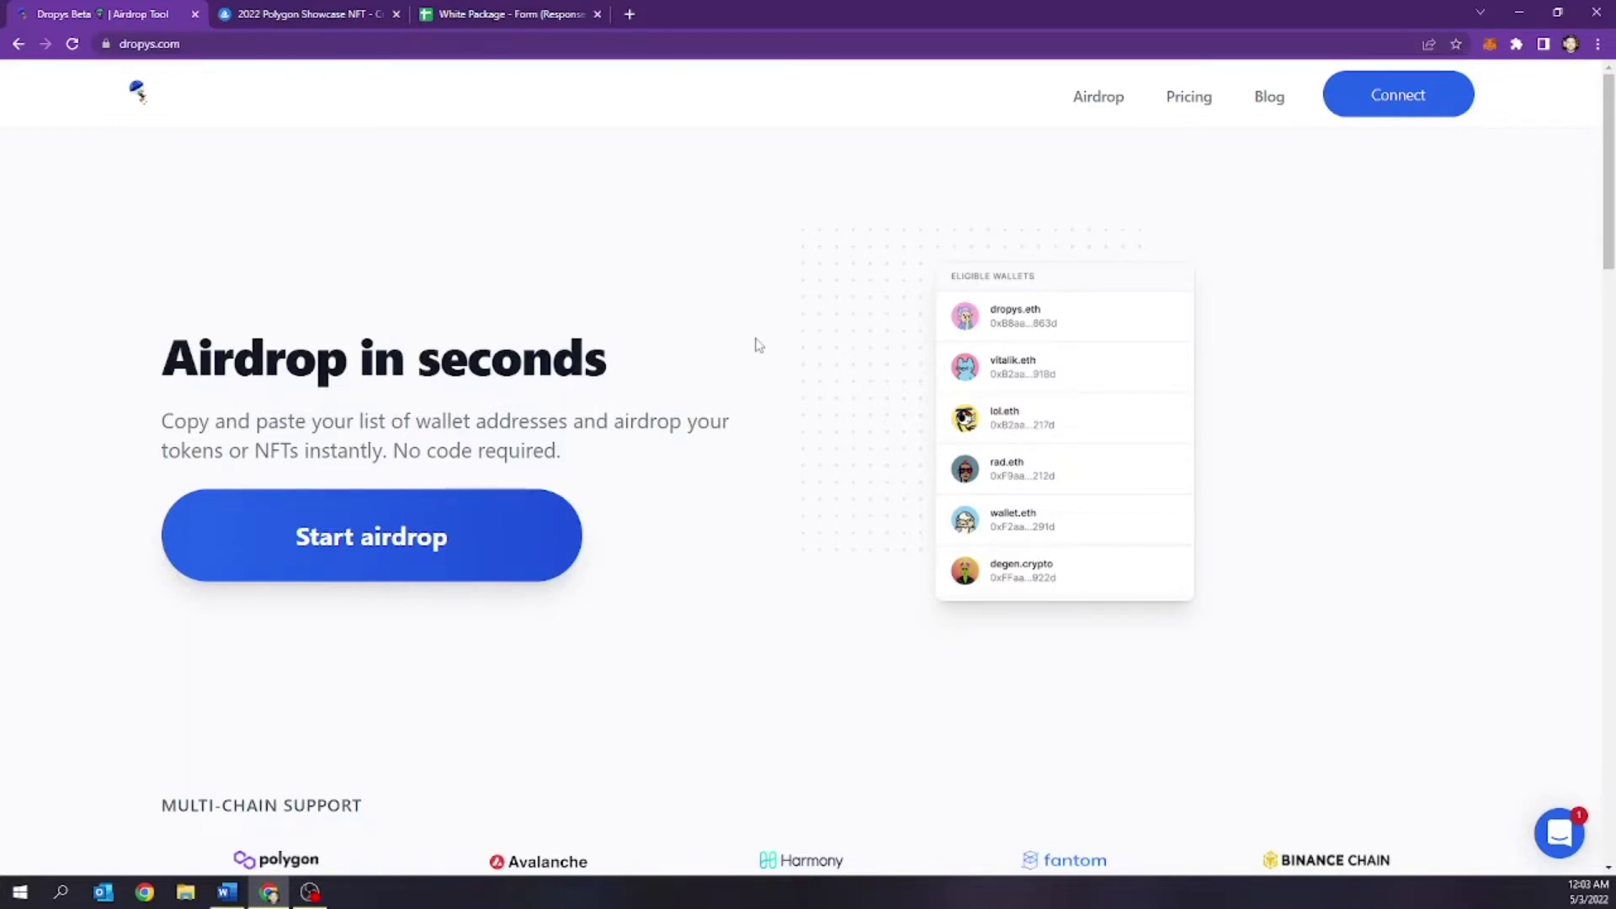
{"action": "left_click", "coordinate": [1182, 108]}
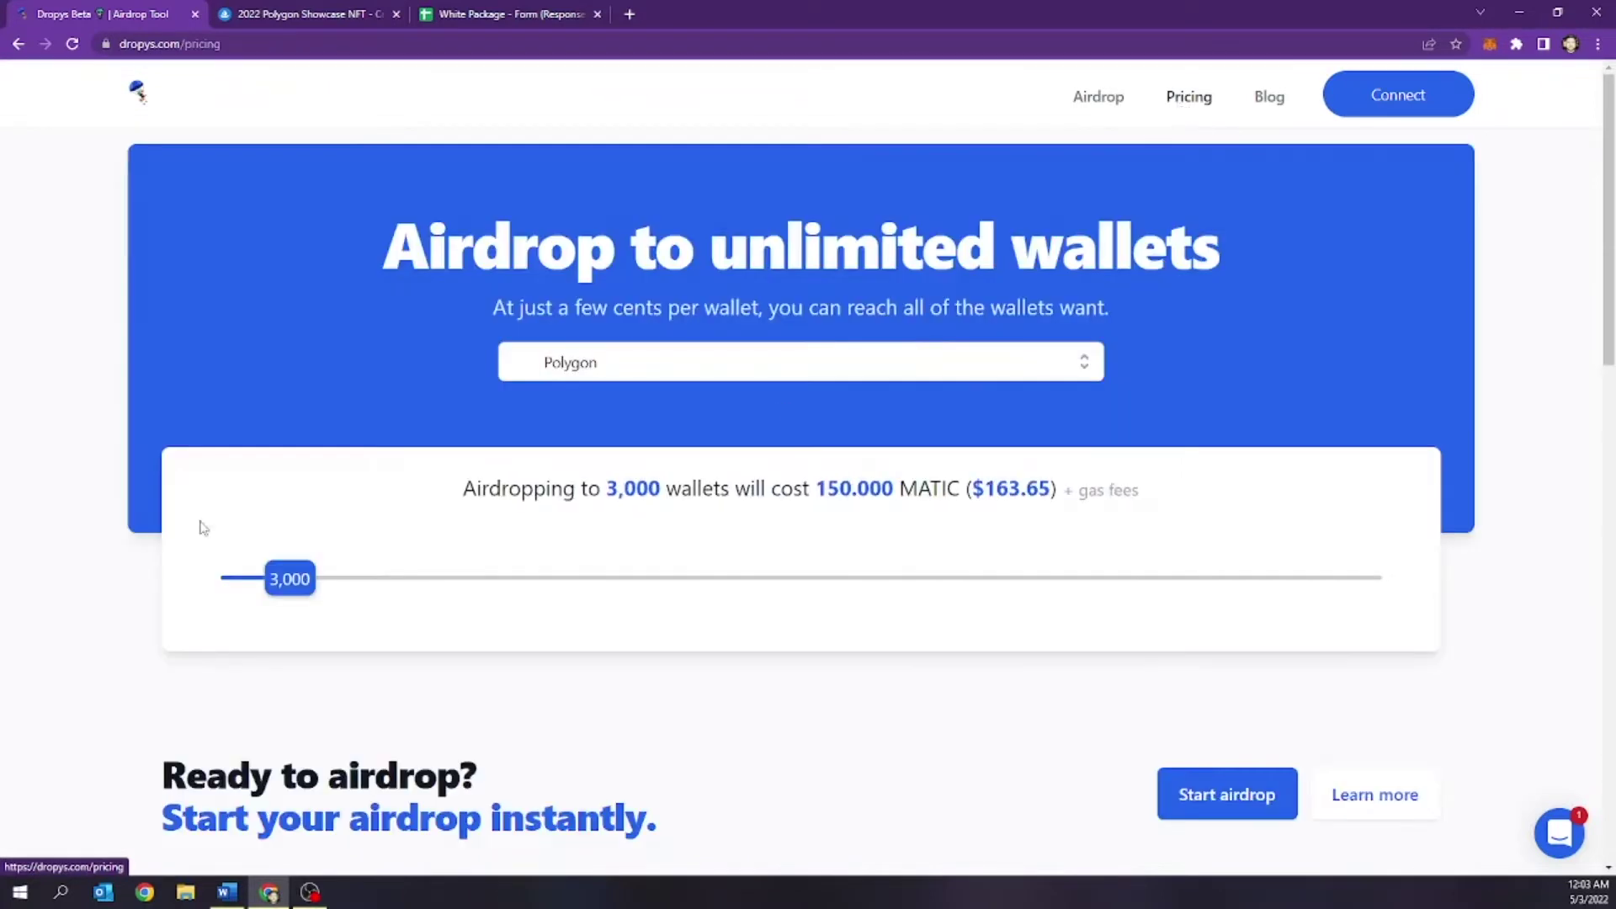
{"action": "left_click_drag", "start_coordinate": [290, 577], "coordinate": [227, 587]}
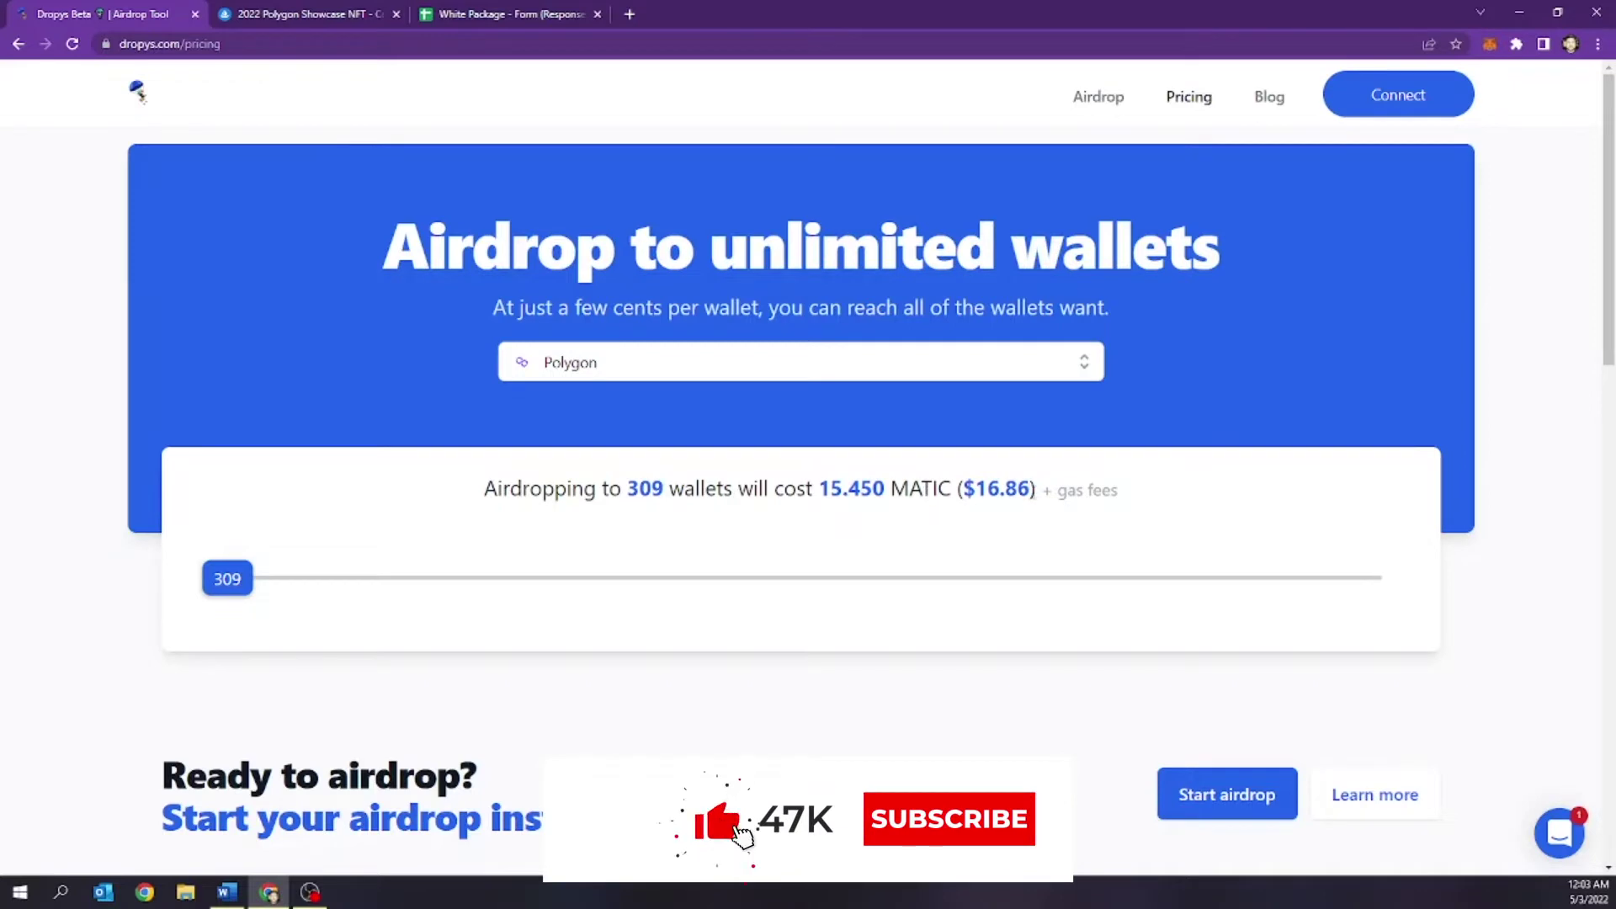
{"action": "left_click_drag", "start_coordinate": [1030, 490], "coordinate": [962, 496]}
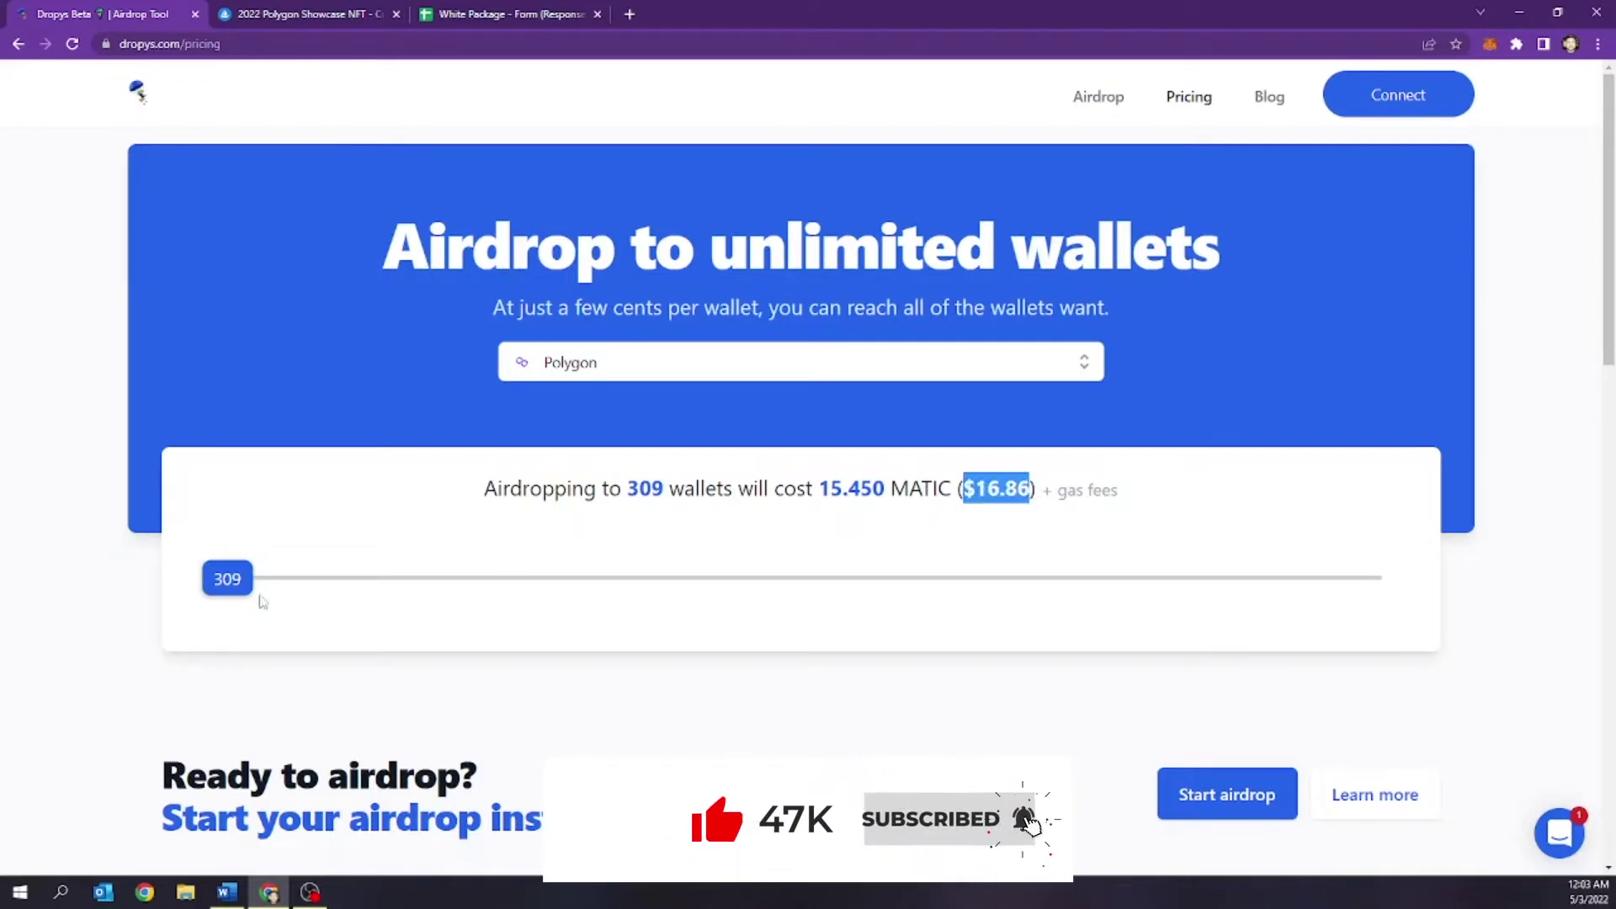
- Raise the wallet count to 10,852 to compare costs, then bring up the 2022 Polygon Showcase NFT page
{"action": "left_click_drag", "start_coordinate": [217, 584], "coordinate": [467, 599]}
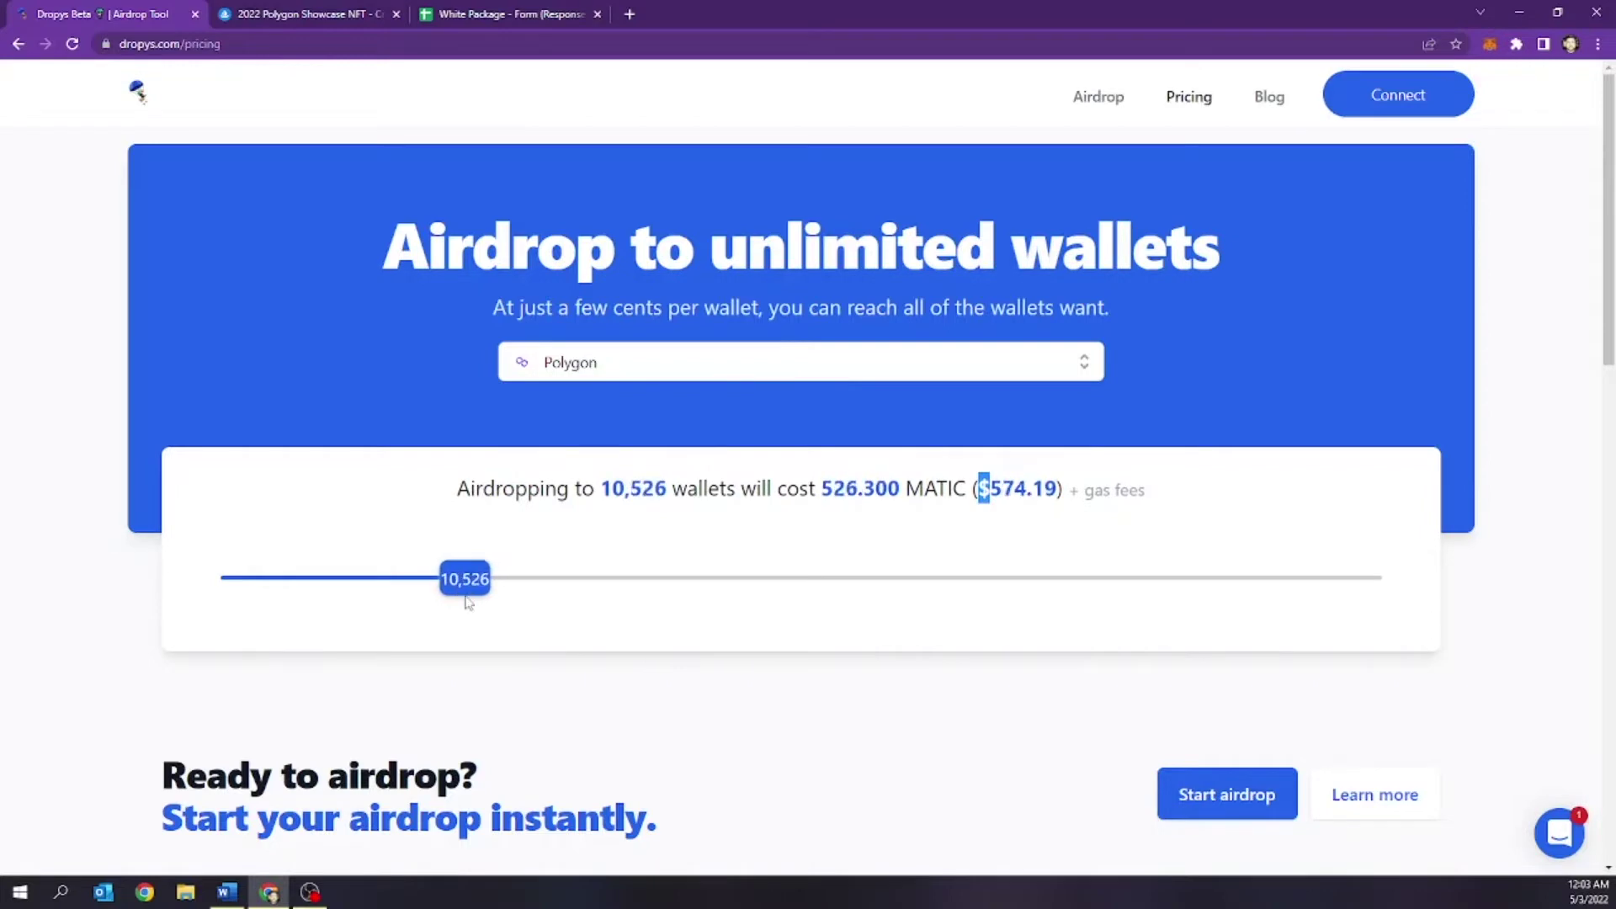
{"action": "left_click", "coordinate": [487, 617]}
{"action": "left_click_drag", "start_coordinate": [462, 579], "coordinate": [210, 614]}
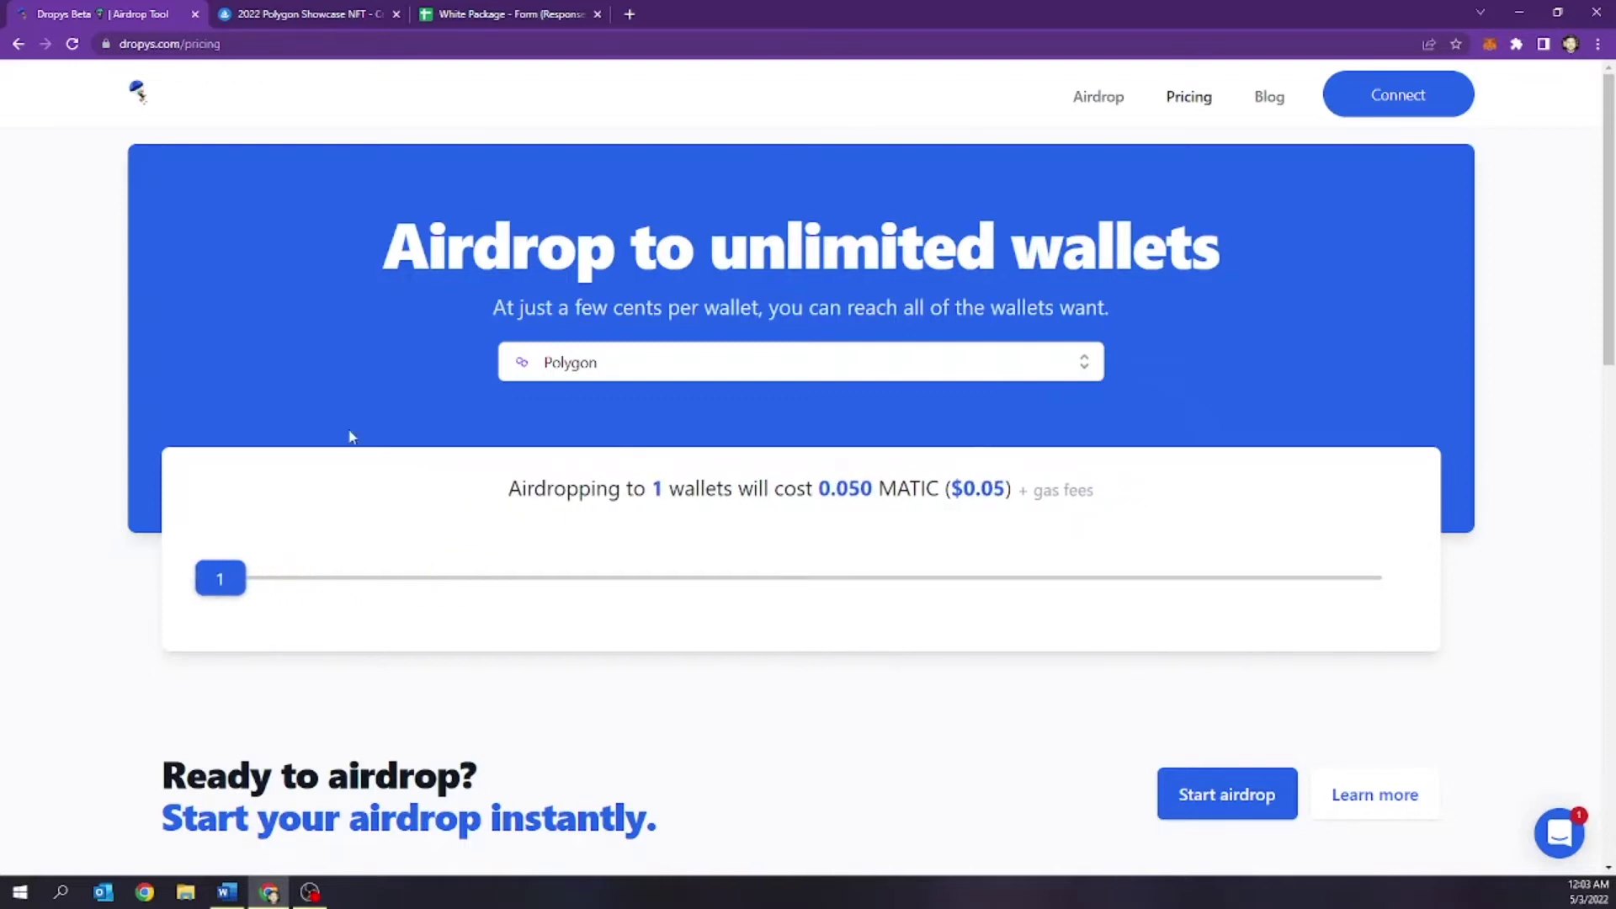
{"action": "left_click", "coordinate": [301, 13]}
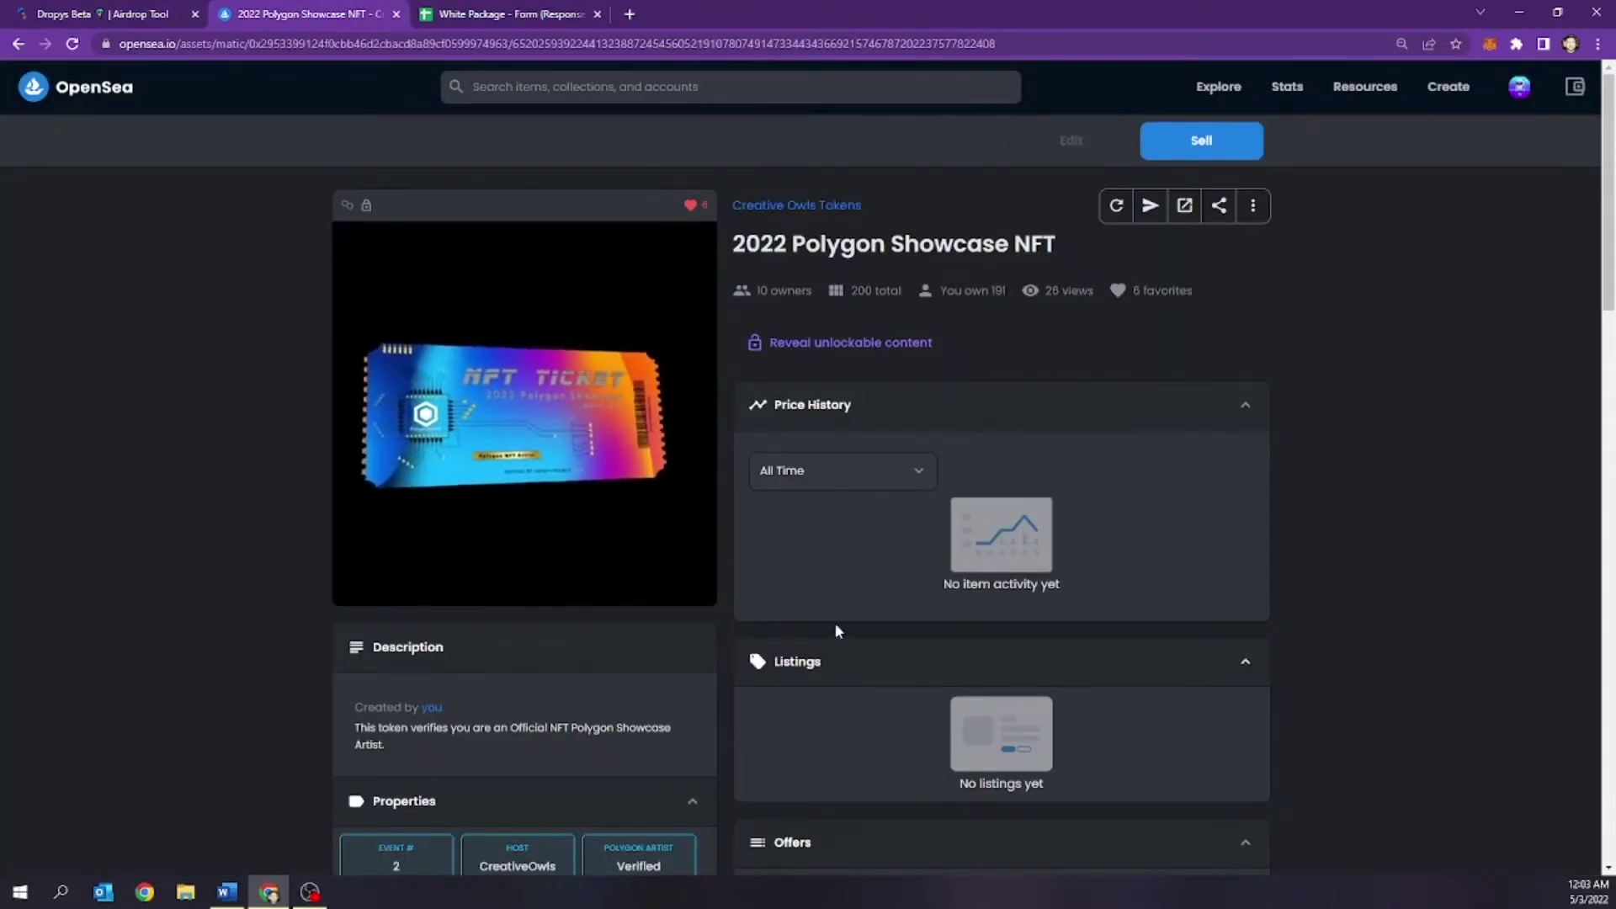
- Scroll through the wallet entries in the White Package responses sheet, then return to Dropys pricing
{"action": "left_click", "coordinate": [531, 17]}
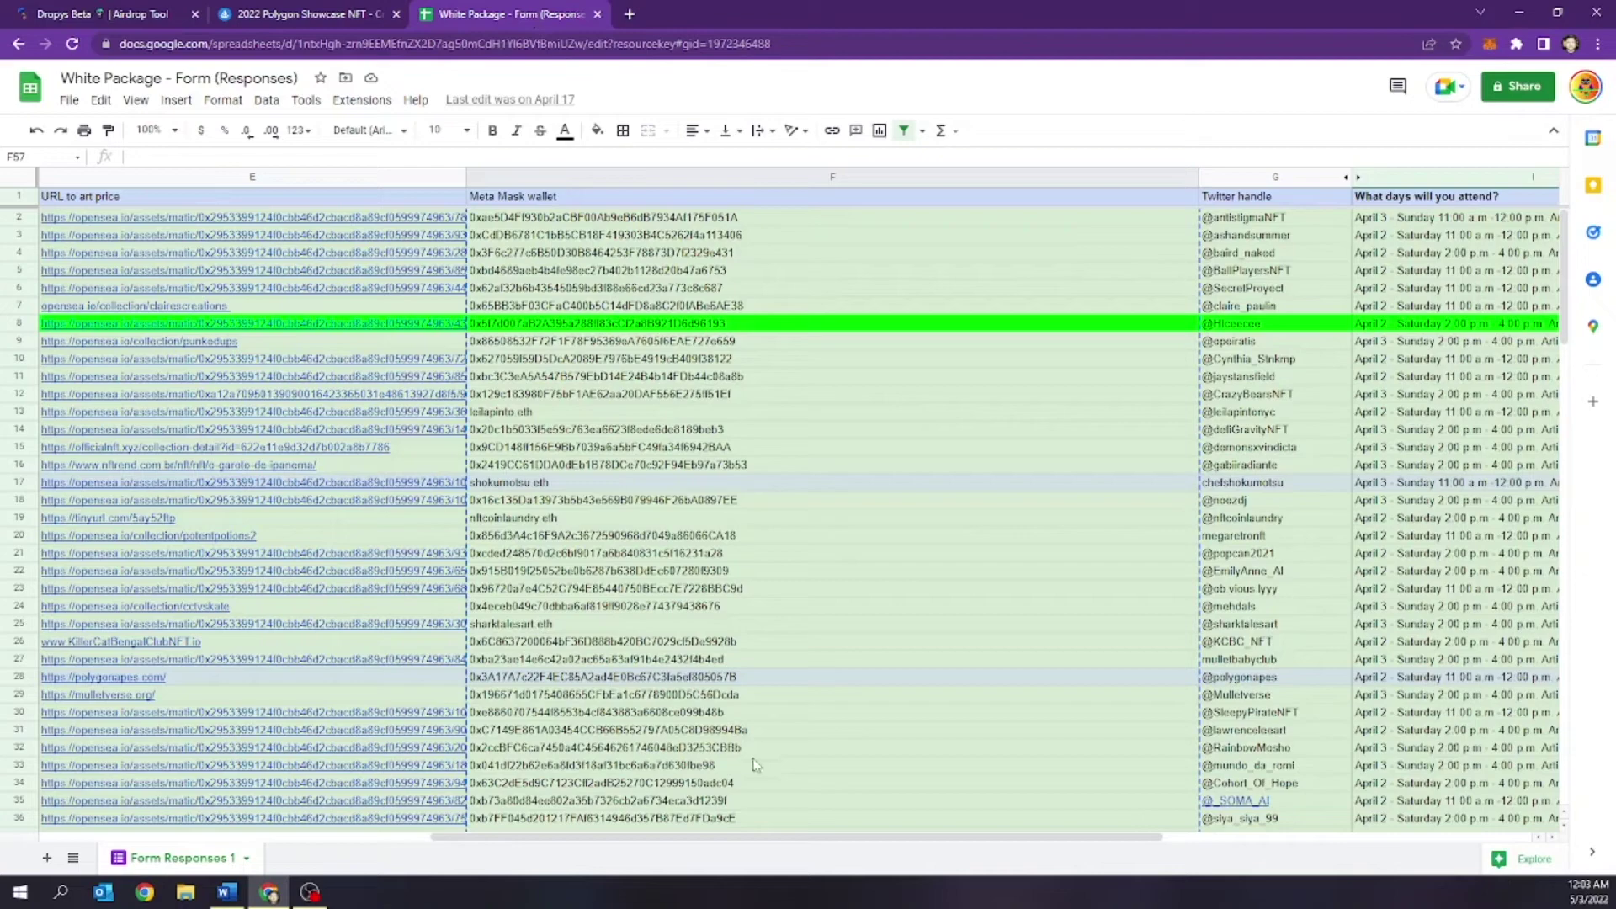
{"action": "scroll", "coordinate": [755, 758], "scroll_direction": "down", "scroll_amount": 3}
{"action": "scroll", "coordinate": [729, 680], "scroll_direction": "up", "scroll_amount": 3}
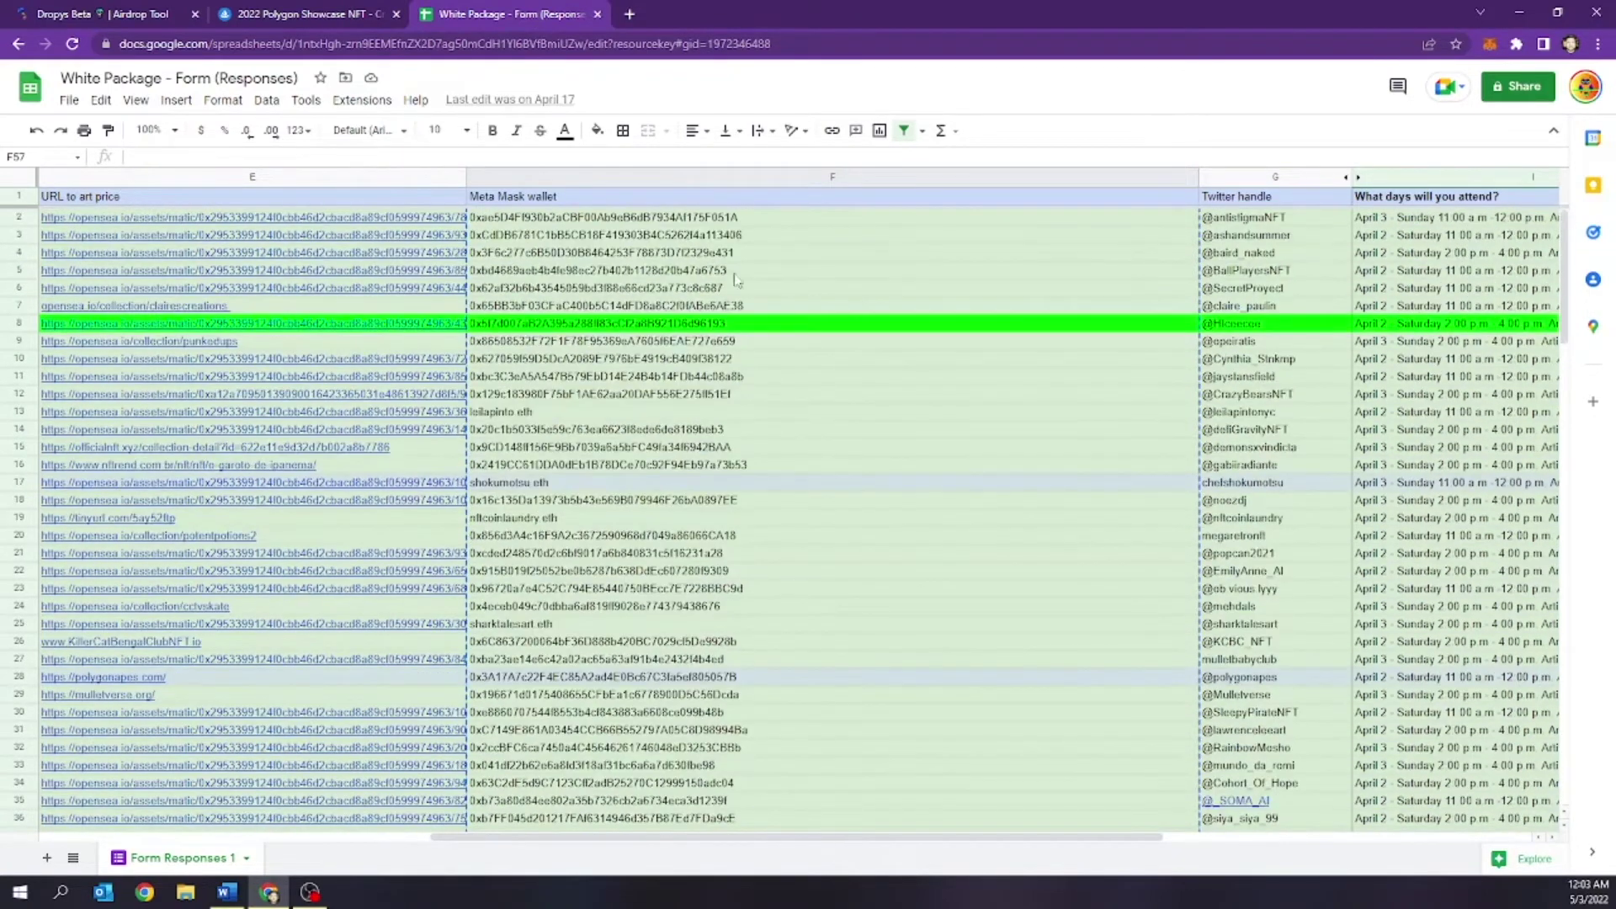
{"action": "left_click", "coordinate": [60, 12]}
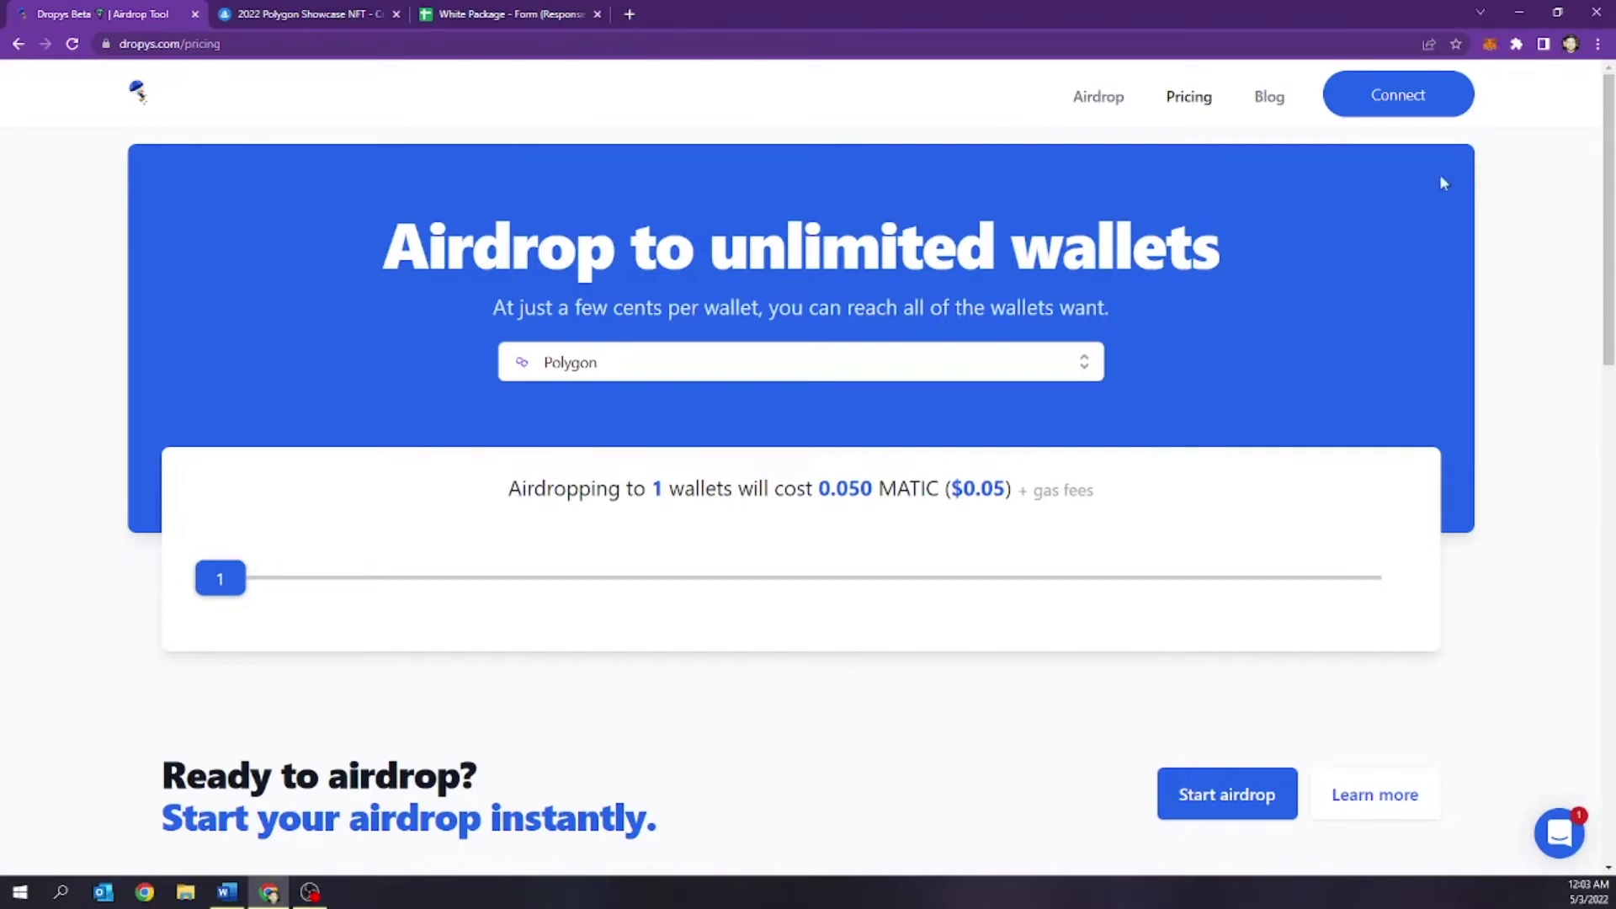
- Approve the MetaMask connection, sign the Dropys sign-in message, and start a new airdrop
{"action": "left_click", "coordinate": [1420, 99]}
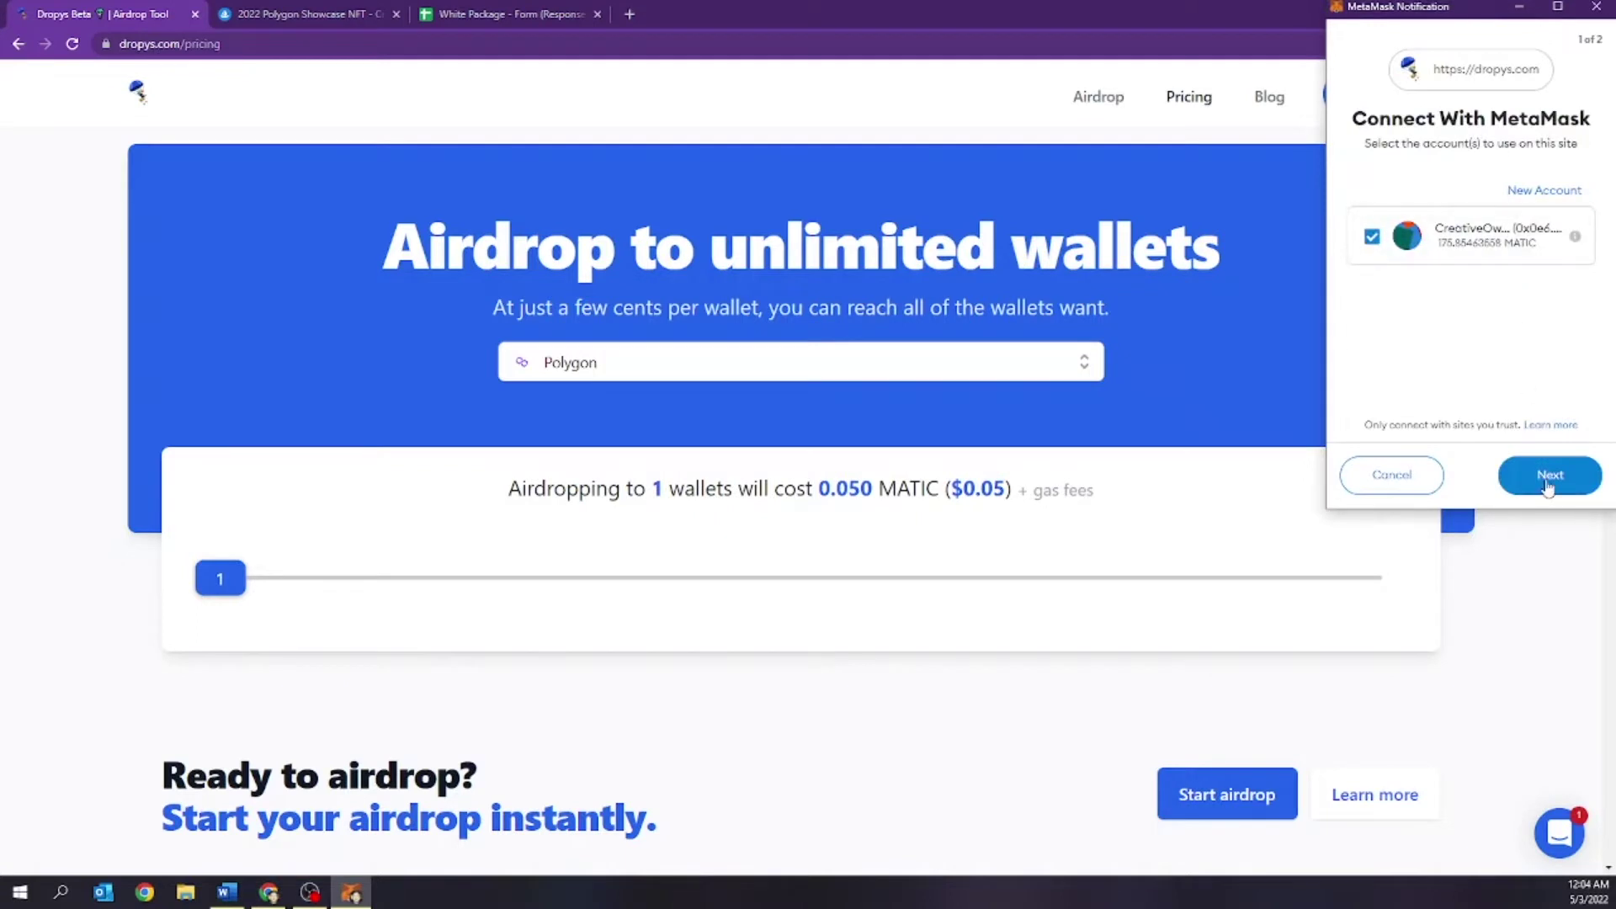
{"action": "left_click", "coordinate": [1546, 476]}
{"action": "left_click", "coordinate": [1550, 474]}
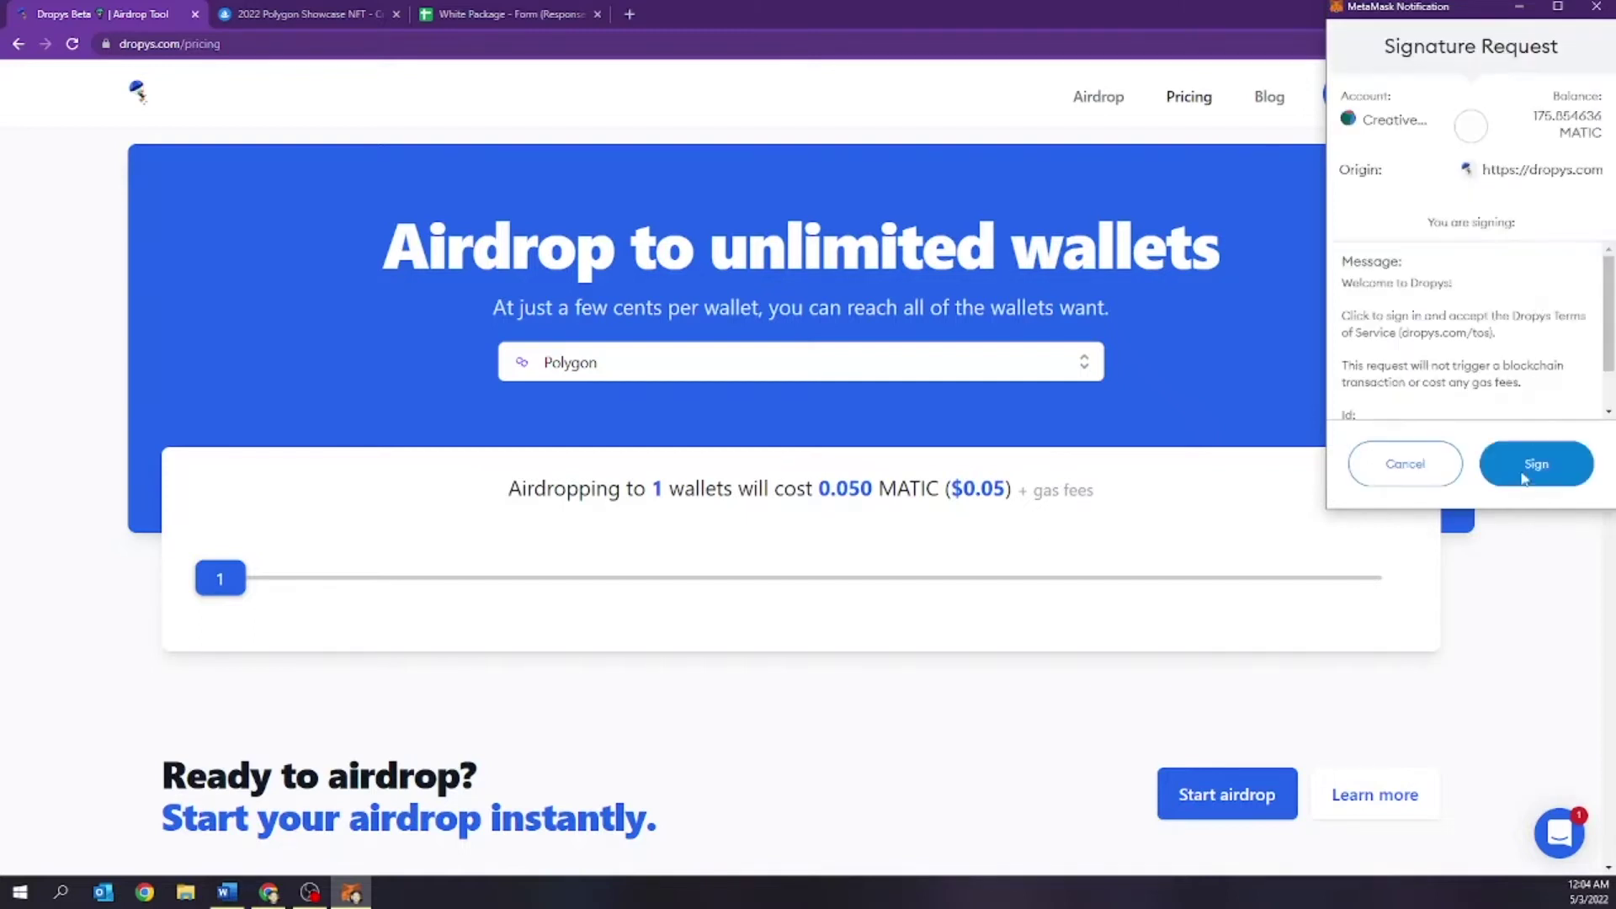
{"action": "left_click", "coordinate": [1530, 466]}
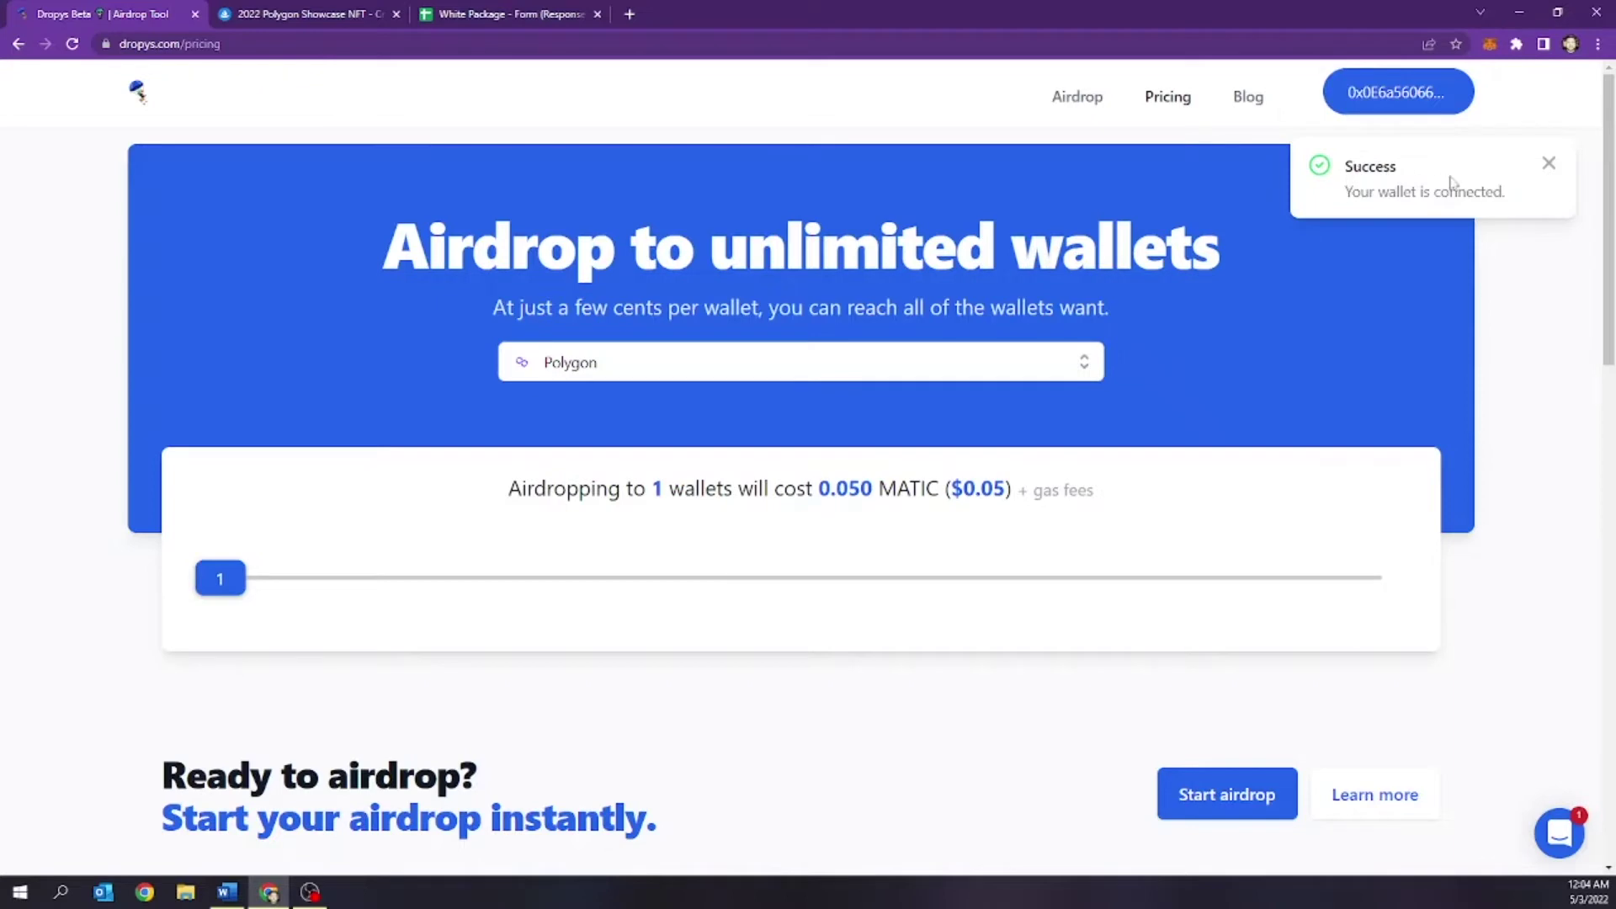
{"action": "left_click", "coordinate": [1209, 810]}
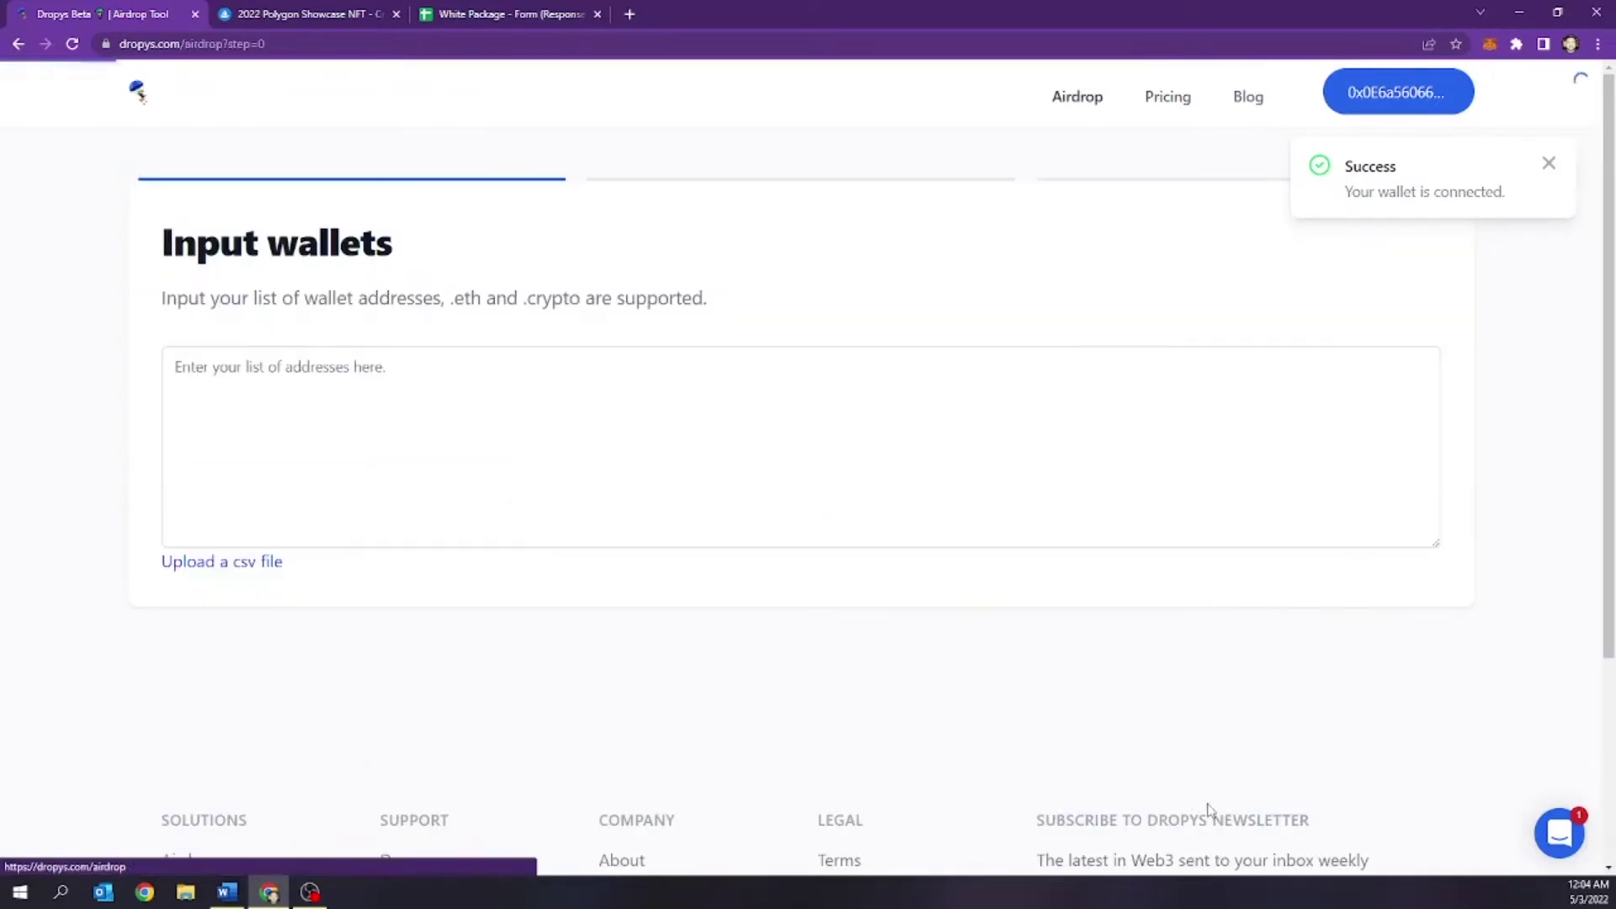
{"action": "left_click", "coordinate": [286, 391]}
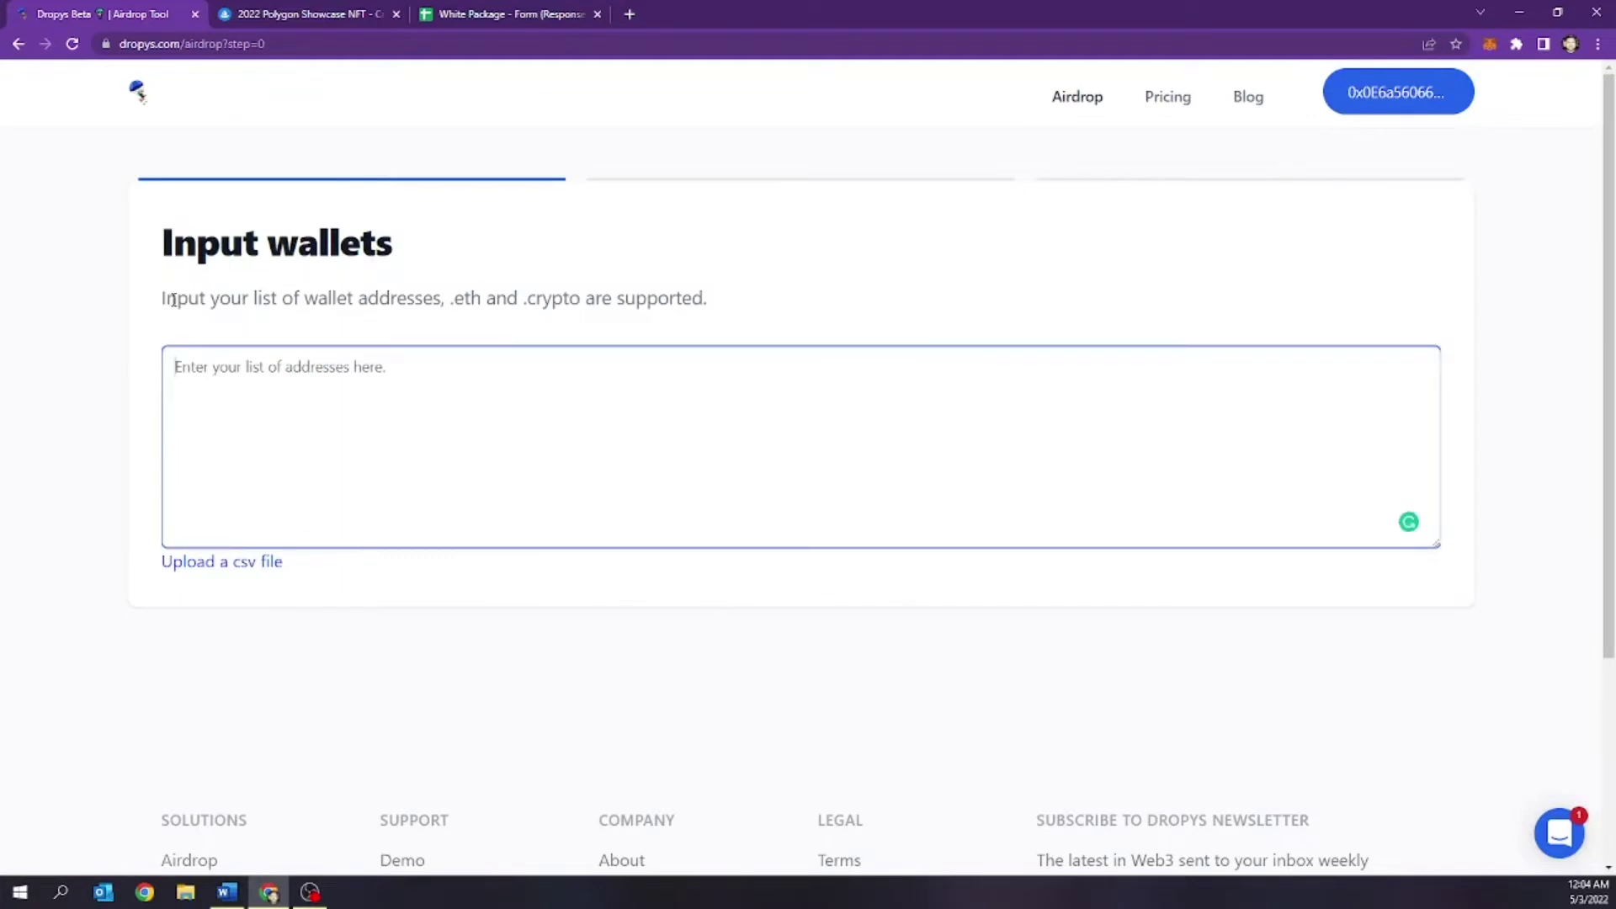
{"action": "left_click_drag", "start_coordinate": [304, 299], "coordinate": [425, 301]}
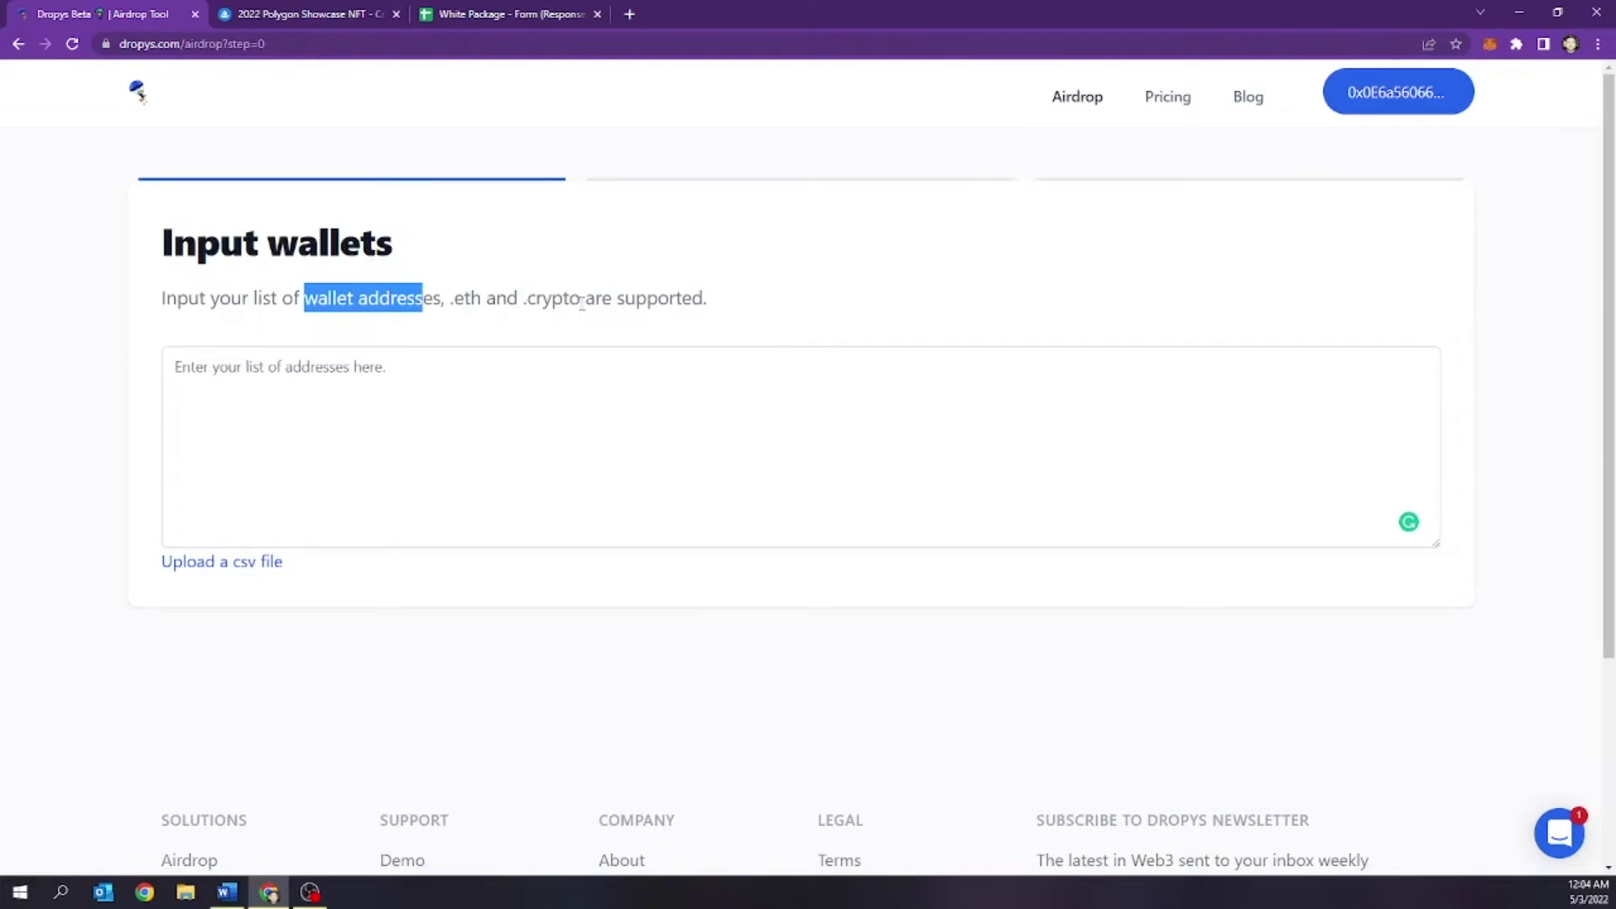
{"action": "left_click_drag", "start_coordinate": [714, 300], "coordinate": [164, 313]}
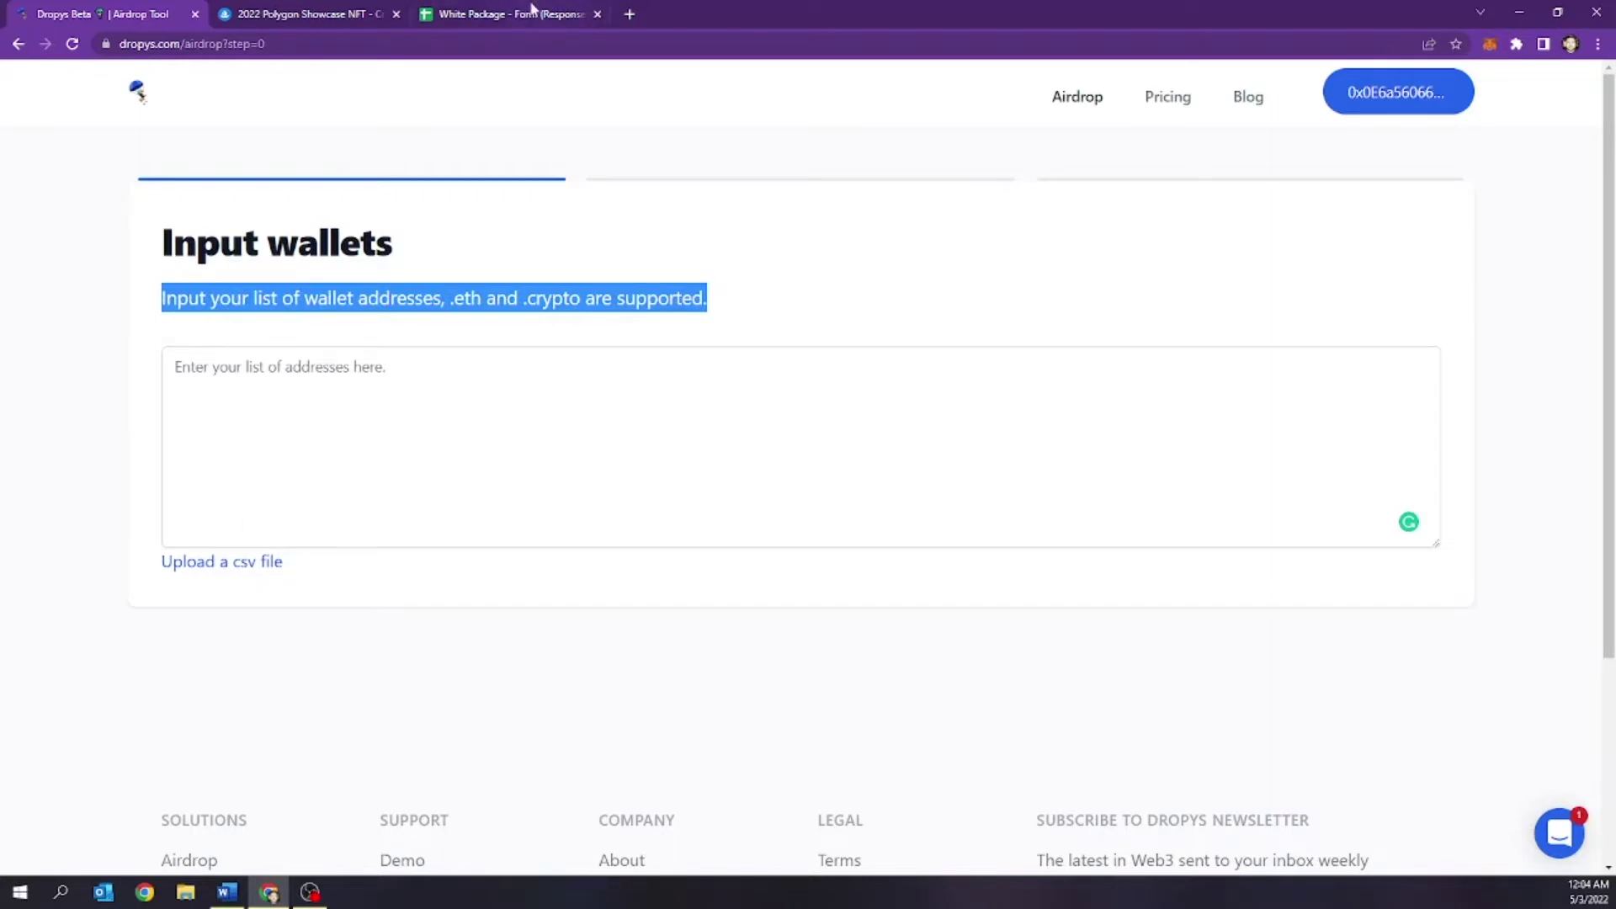
- Select the 52 wallet addresses in F2:F53 of the responses sheet, then go back to Dropys
{"action": "left_click", "coordinate": [532, 8]}
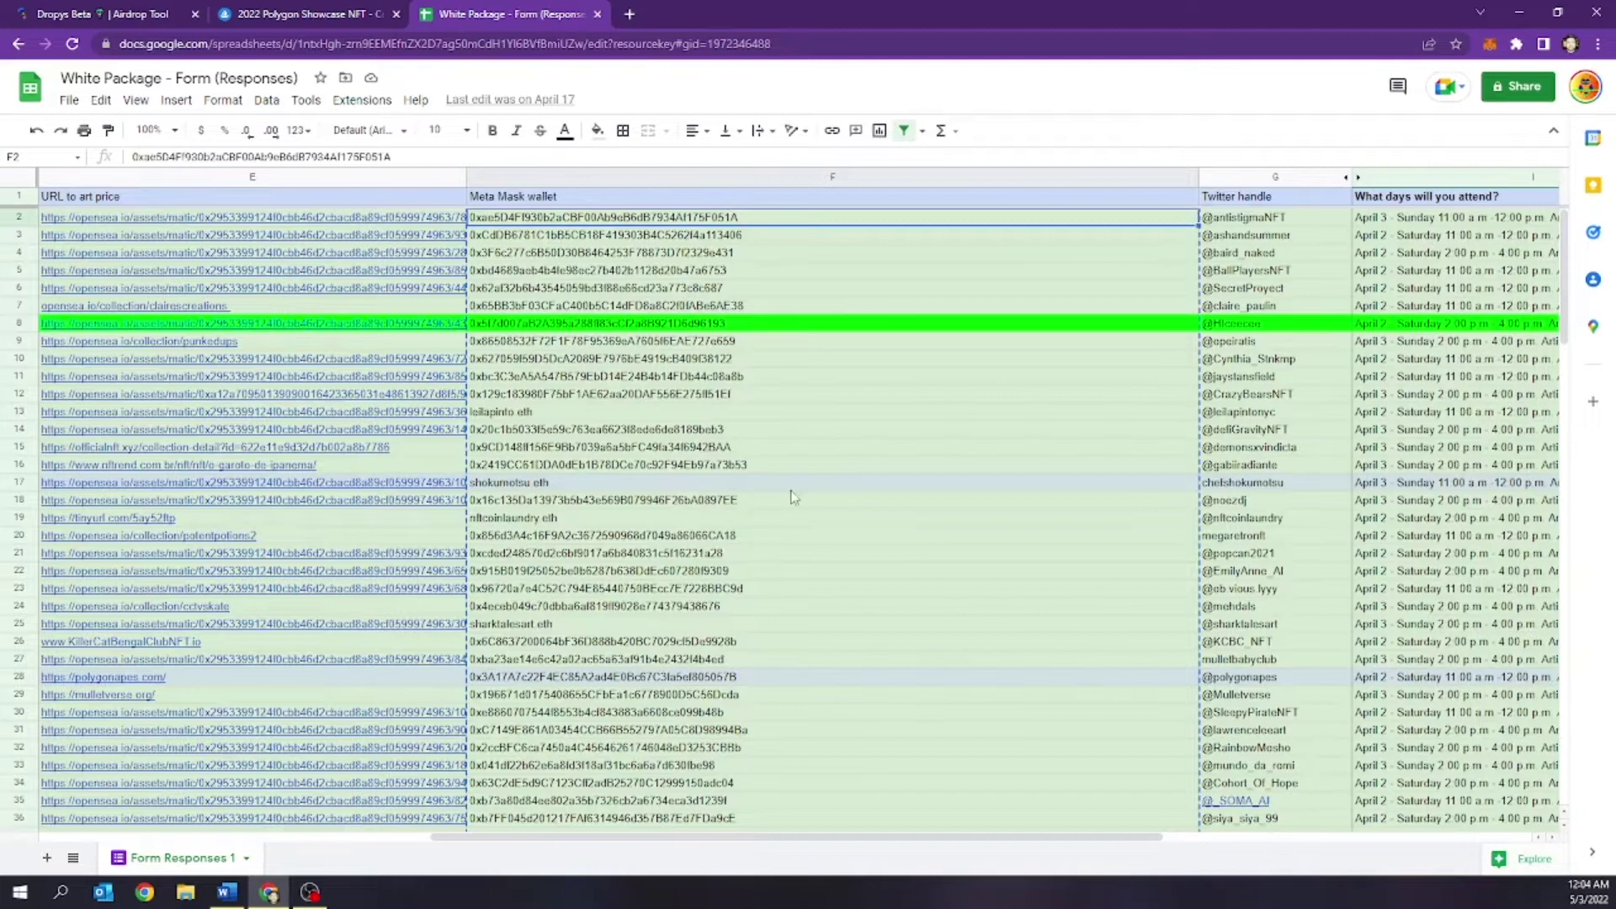
{"action": "scroll", "coordinate": [791, 496], "scroll_direction": "down", "scroll_amount": 10}
{"action": "left_click", "coordinate": [739, 729]}
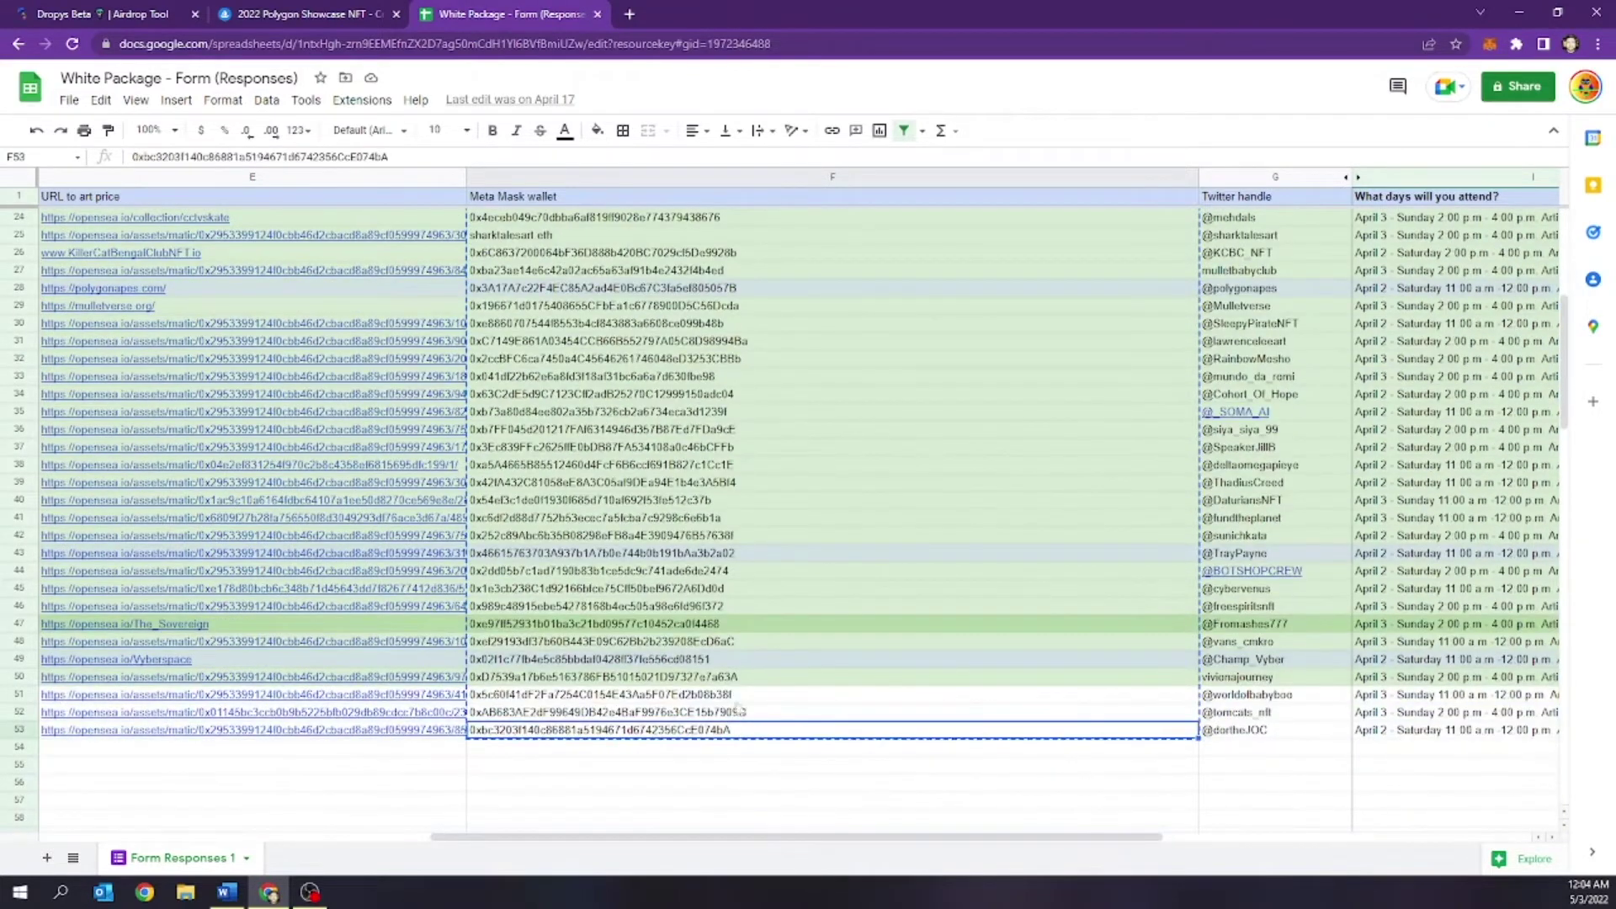
{"action": "scroll", "coordinate": [738, 711], "scroll_direction": "up", "scroll_amount": 8}
{"action": "left_click", "coordinate": [708, 220], "text": "shift"}
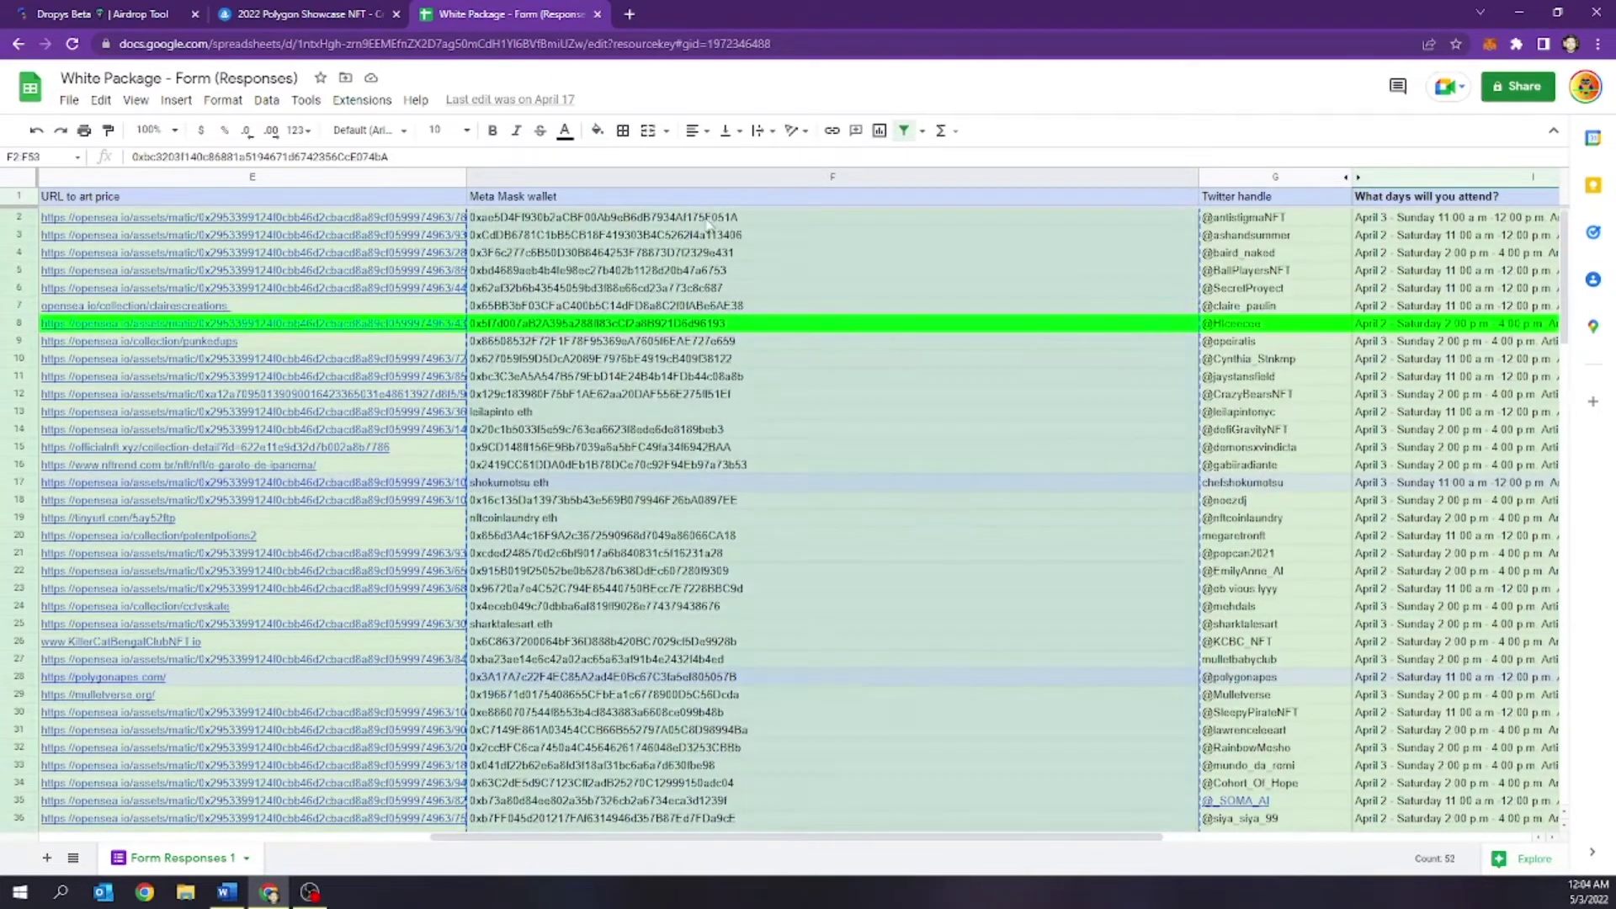
{"action": "left_click", "coordinate": [87, 14]}
- Paste the copied wallet addresses into the Dropys wallet box and scroll through them
{"action": "left_click", "coordinate": [337, 381]}
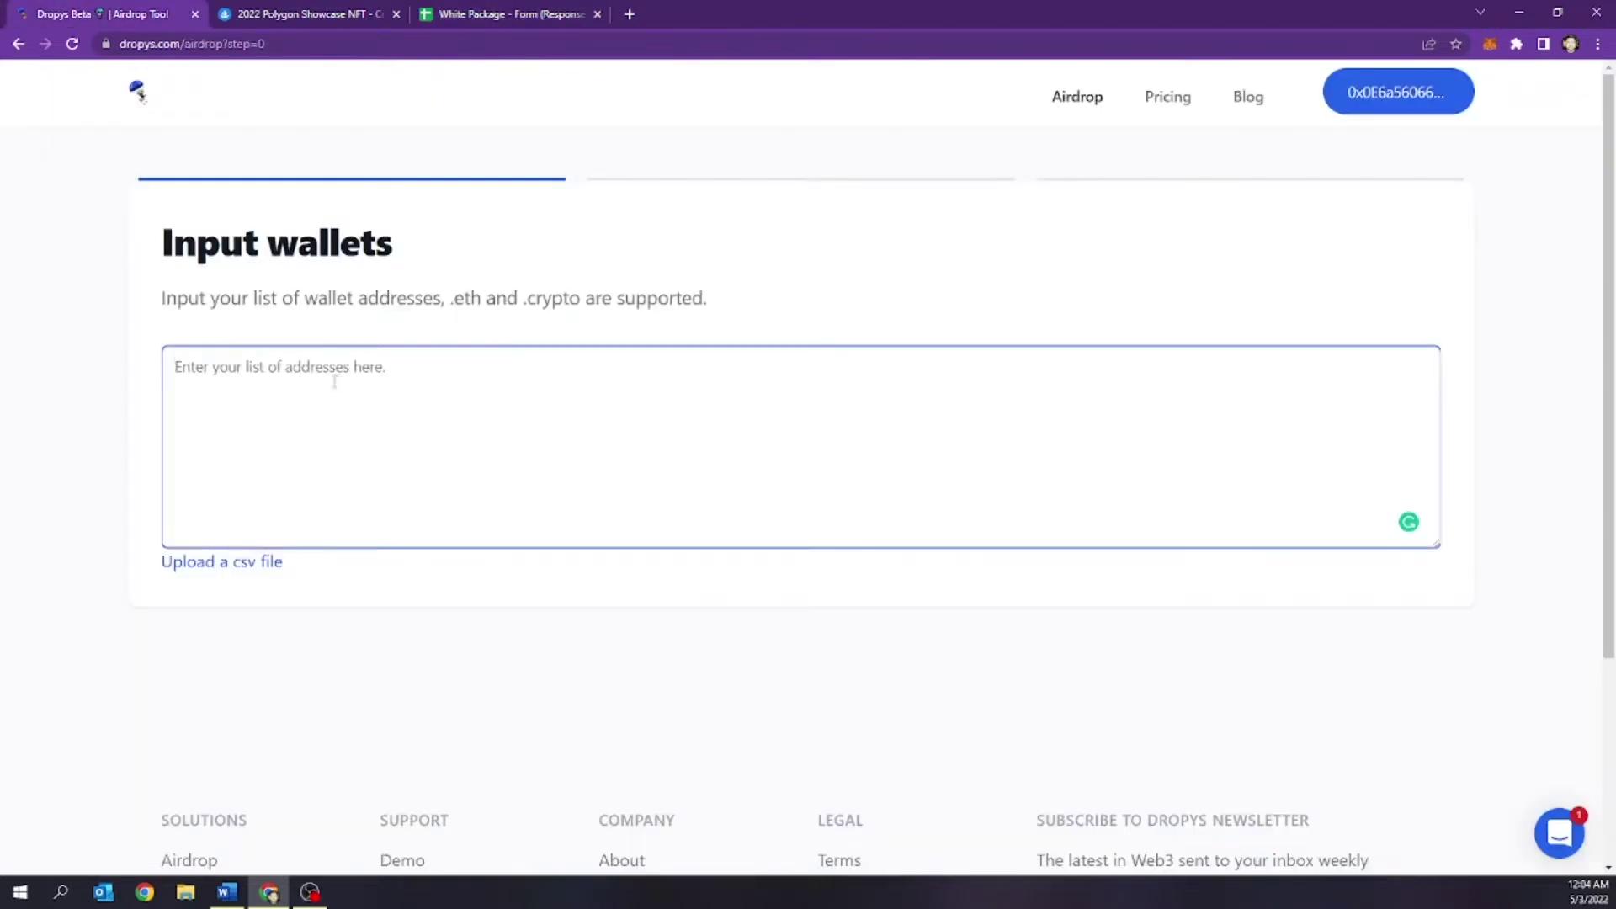
{"action": "key", "text": "ctrl+v"}
{"action": "scroll", "coordinate": [486, 480], "scroll_direction": "up", "scroll_amount": 10}
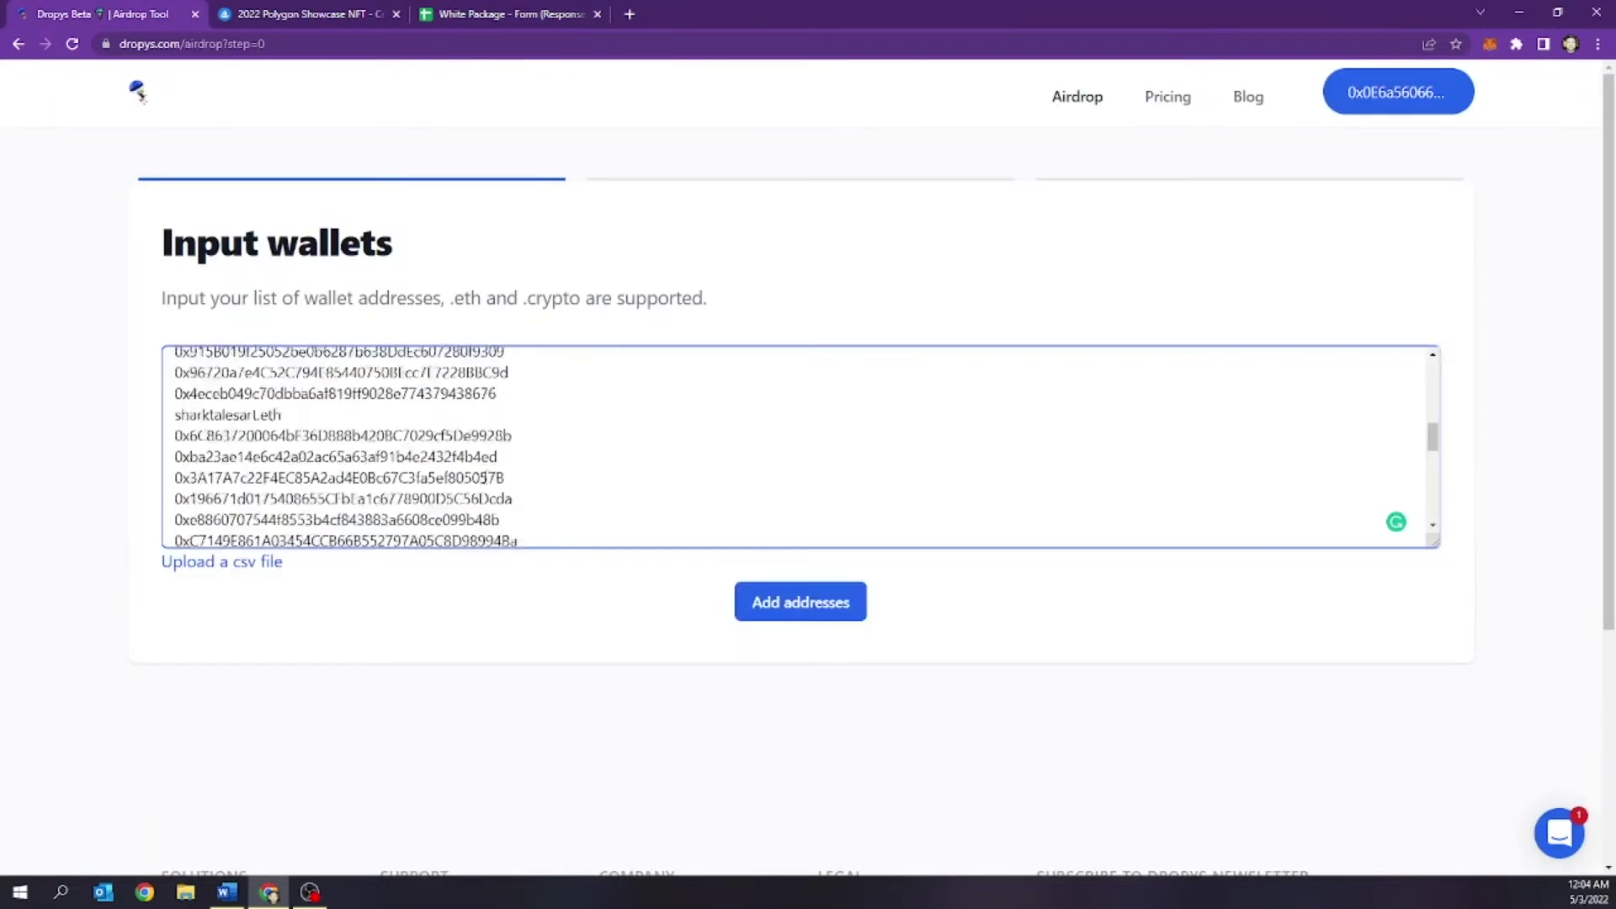
{"action": "scroll", "coordinate": [486, 480], "scroll_direction": "up", "scroll_amount": 1}
{"action": "scroll", "coordinate": [486, 476], "scroll_direction": "down", "scroll_amount": 8}
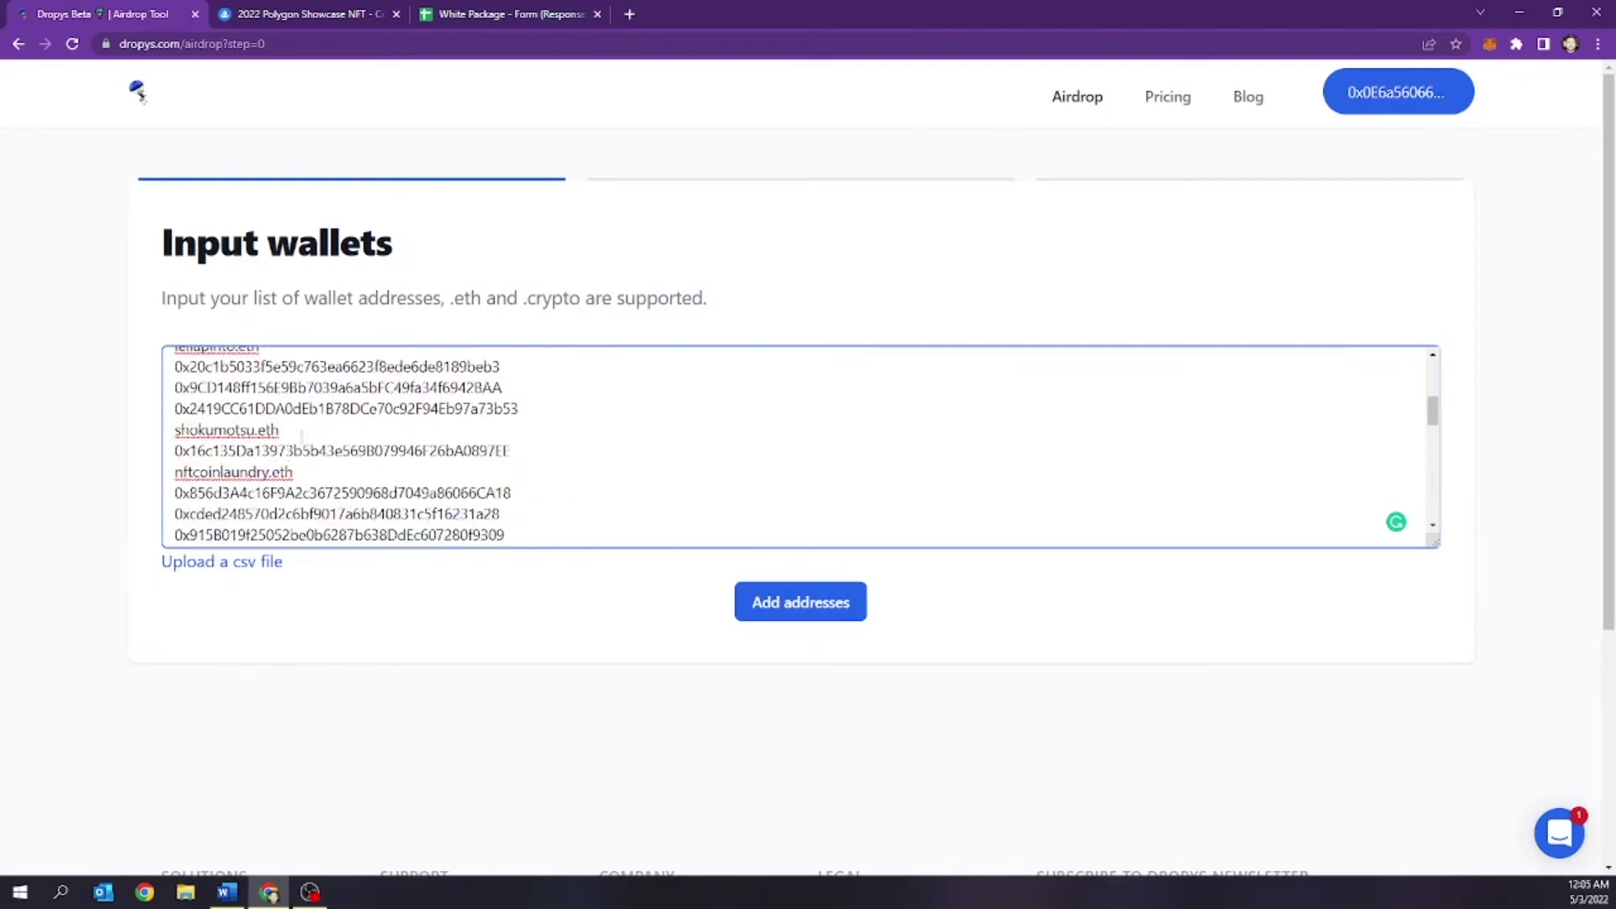
{"action": "scroll", "coordinate": [333, 429], "scroll_direction": "down", "scroll_amount": 6}
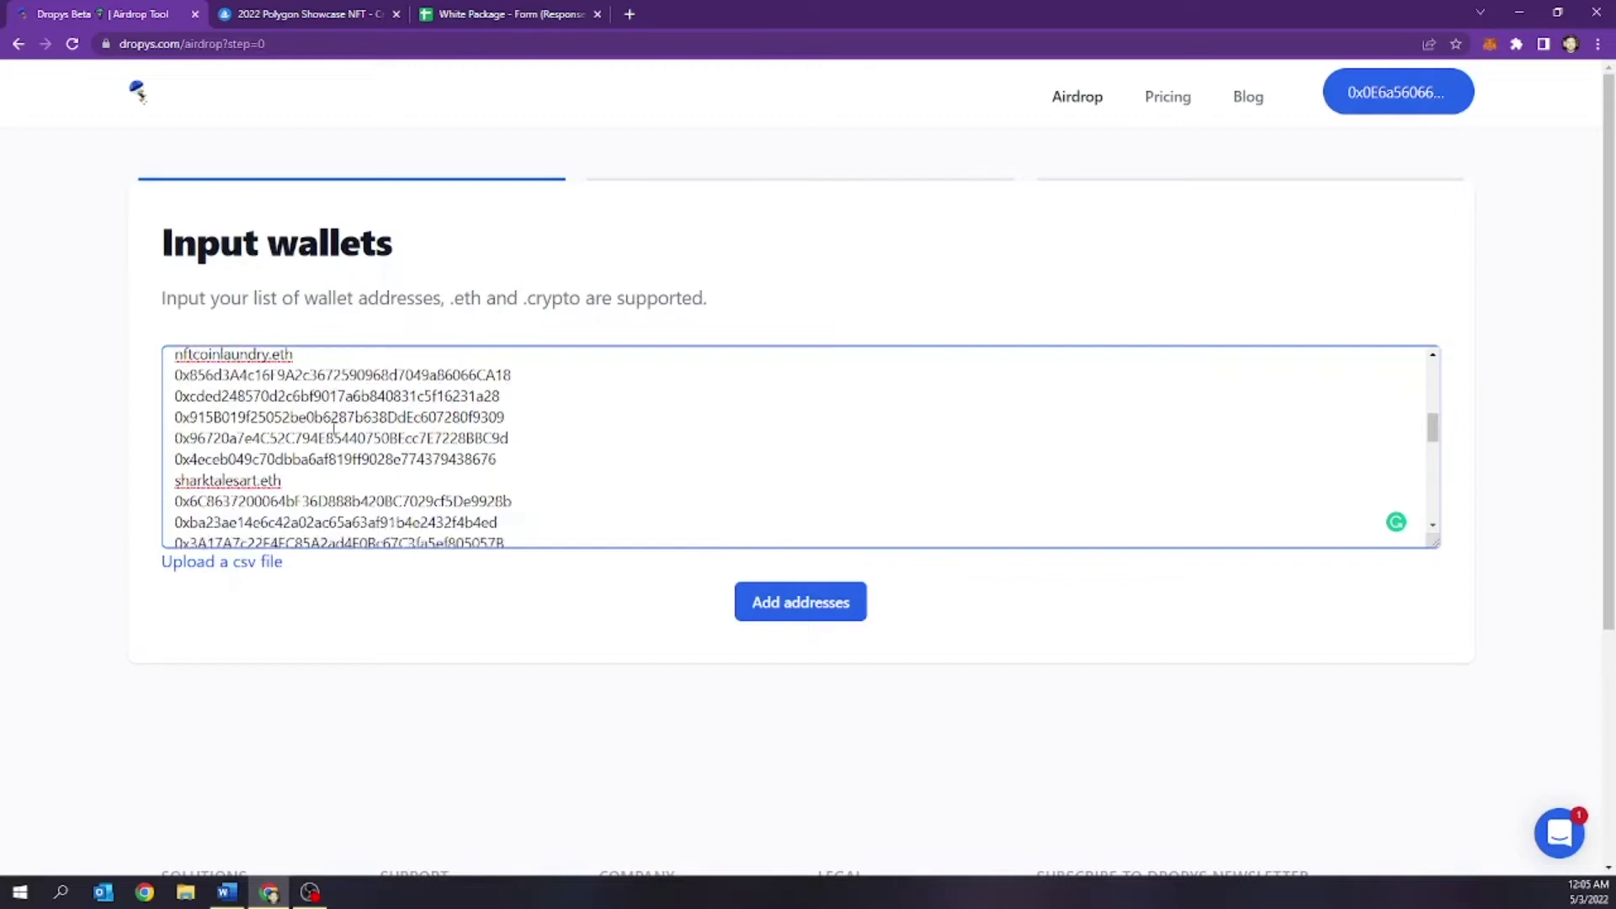
{"action": "scroll", "coordinate": [320, 403], "scroll_direction": "down", "scroll_amount": 5}
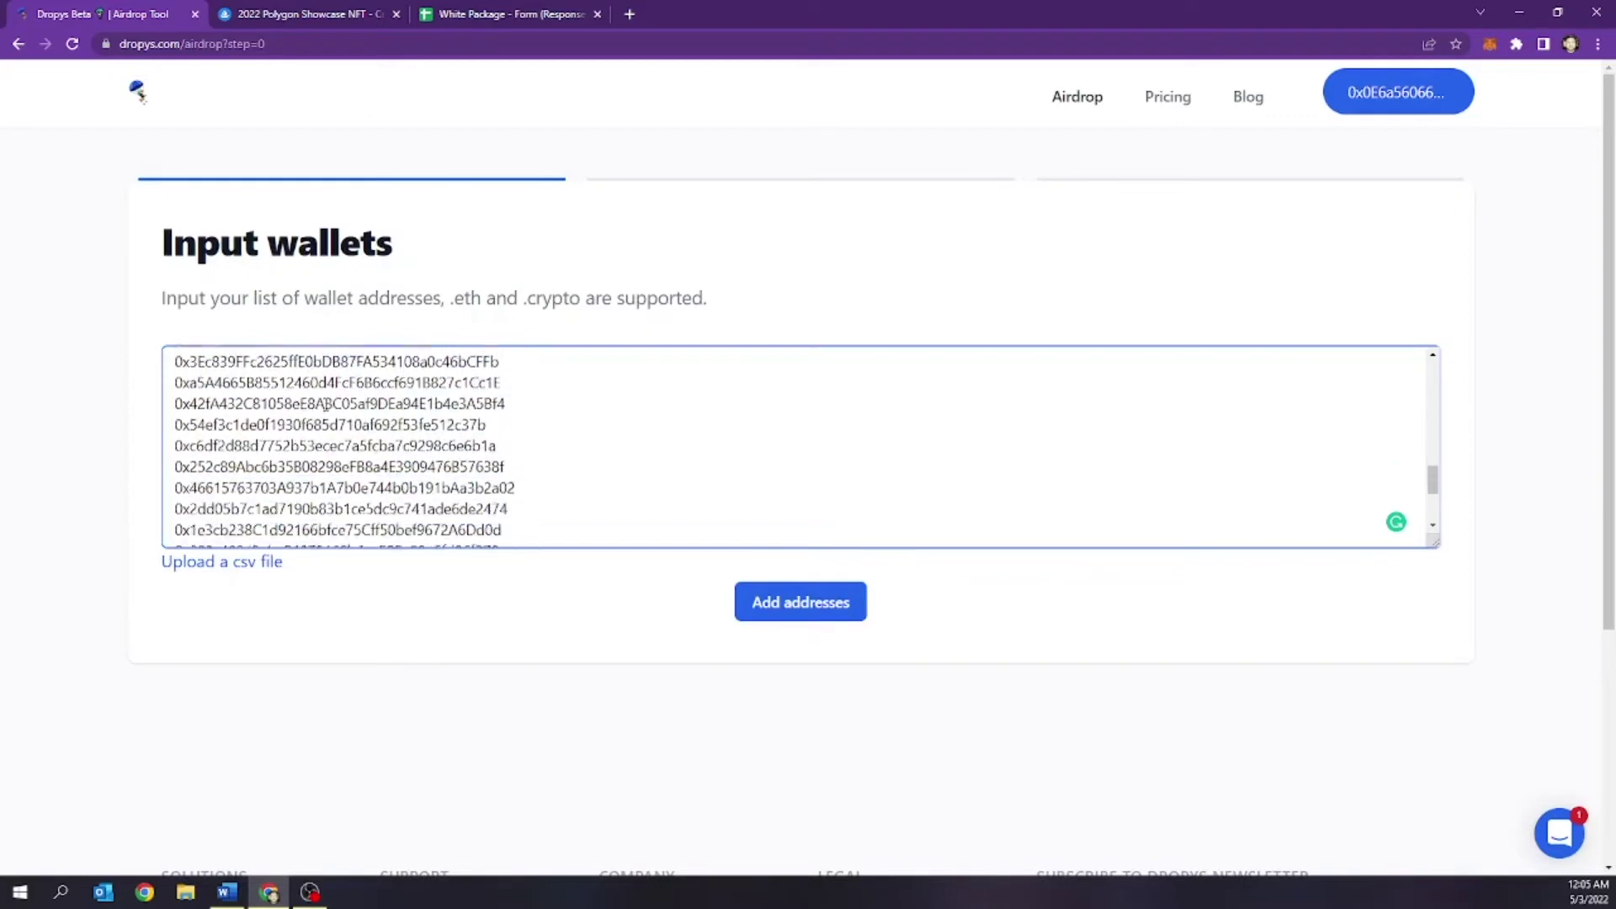
{"action": "scroll", "coordinate": [353, 492], "scroll_direction": "down", "scroll_amount": 2}
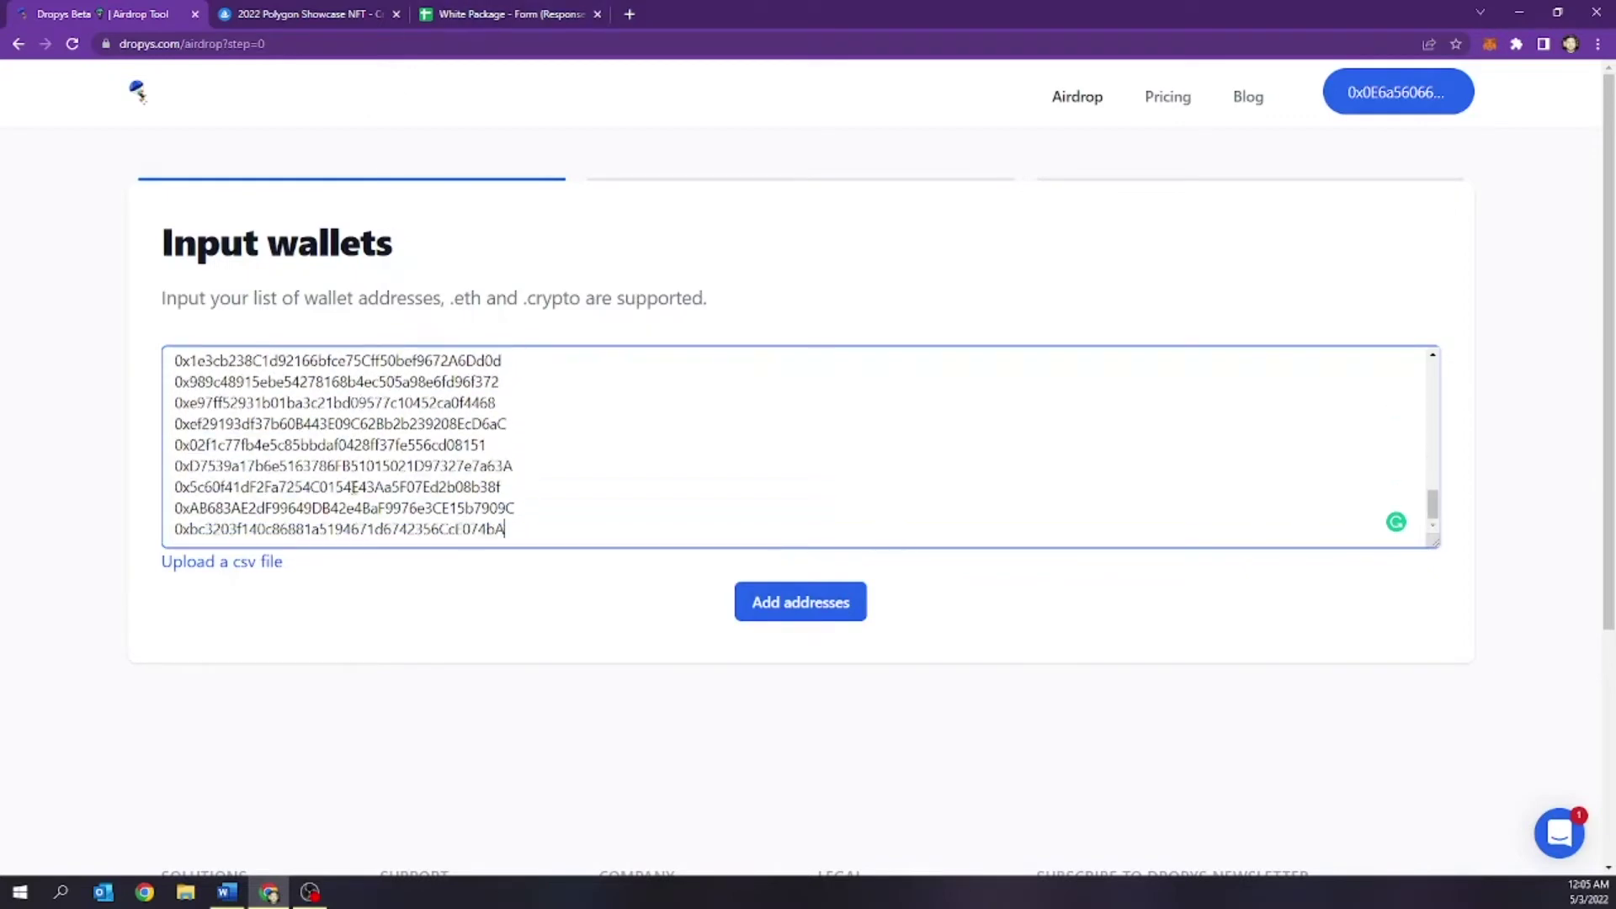
- Cross-check the responses sheet and OpenSea NFT page, then add the pasted addresses to the list
{"action": "left_click", "coordinate": [517, 8]}
{"action": "scroll", "coordinate": [381, 763], "scroll_direction": "down", "scroll_amount": 5}
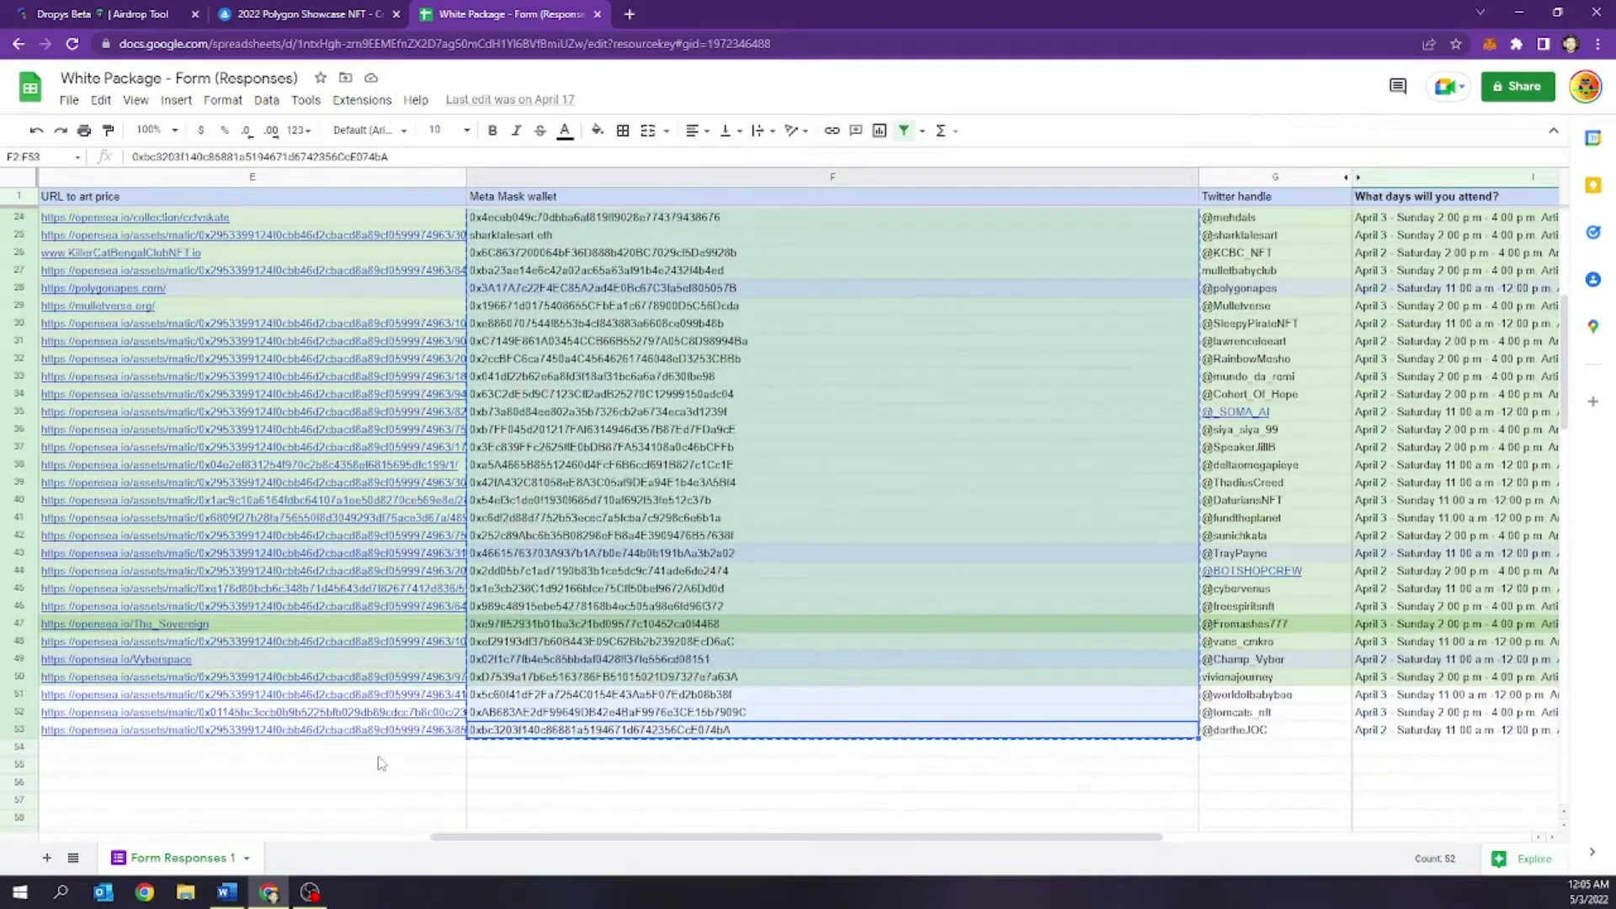
{"action": "left_click", "coordinate": [256, 12]}
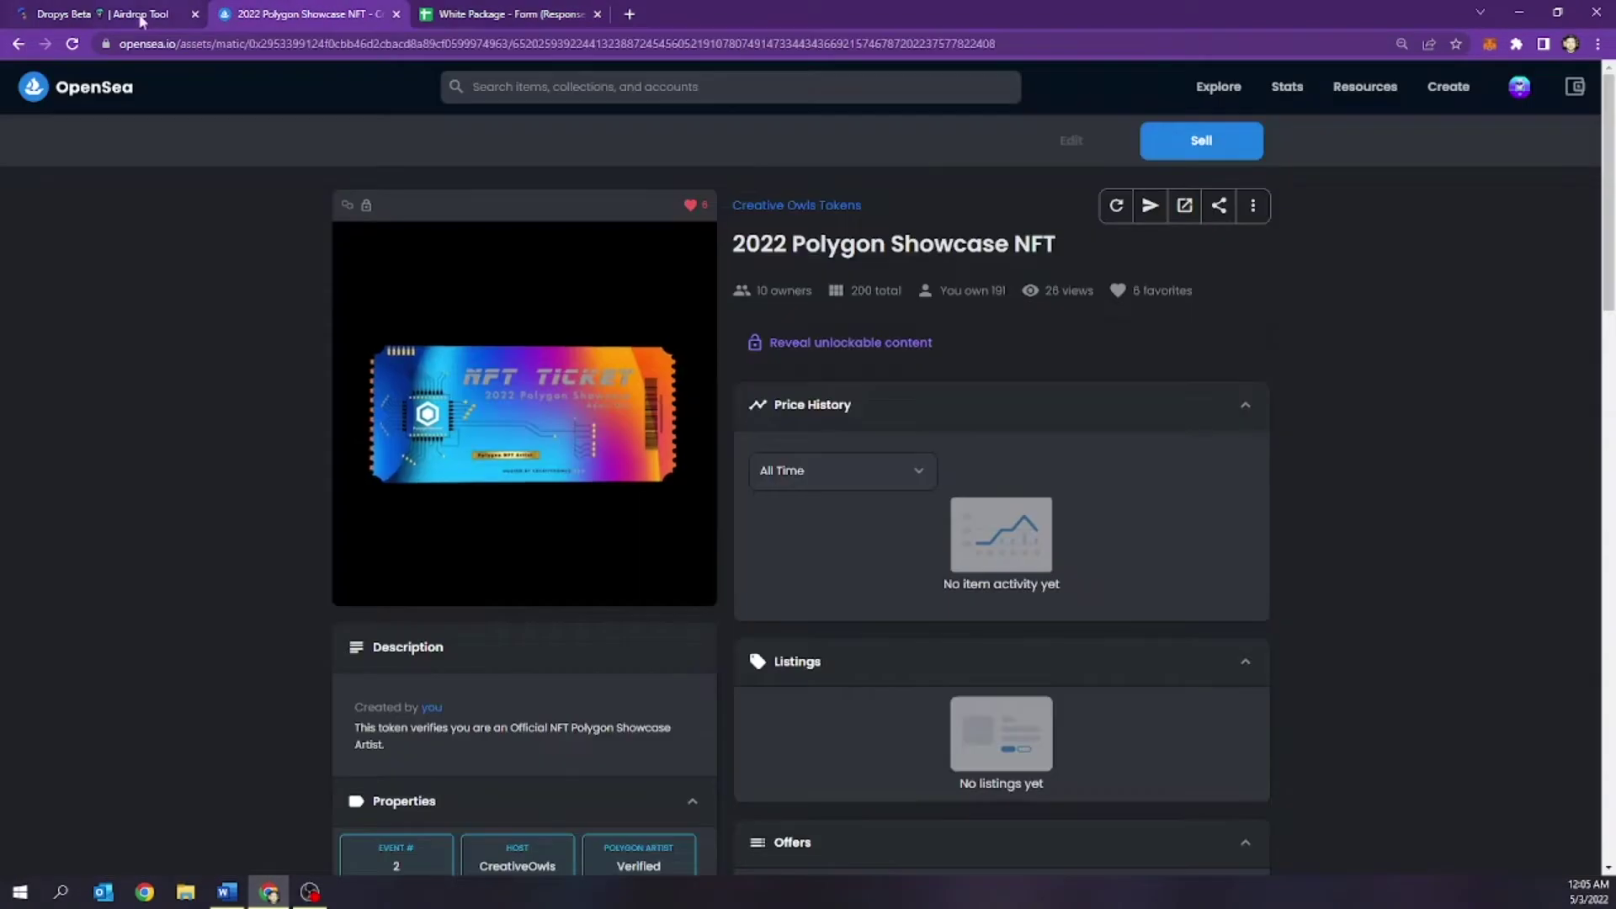
{"action": "left_click", "coordinate": [142, 17]}
{"action": "left_click", "coordinate": [274, 14]}
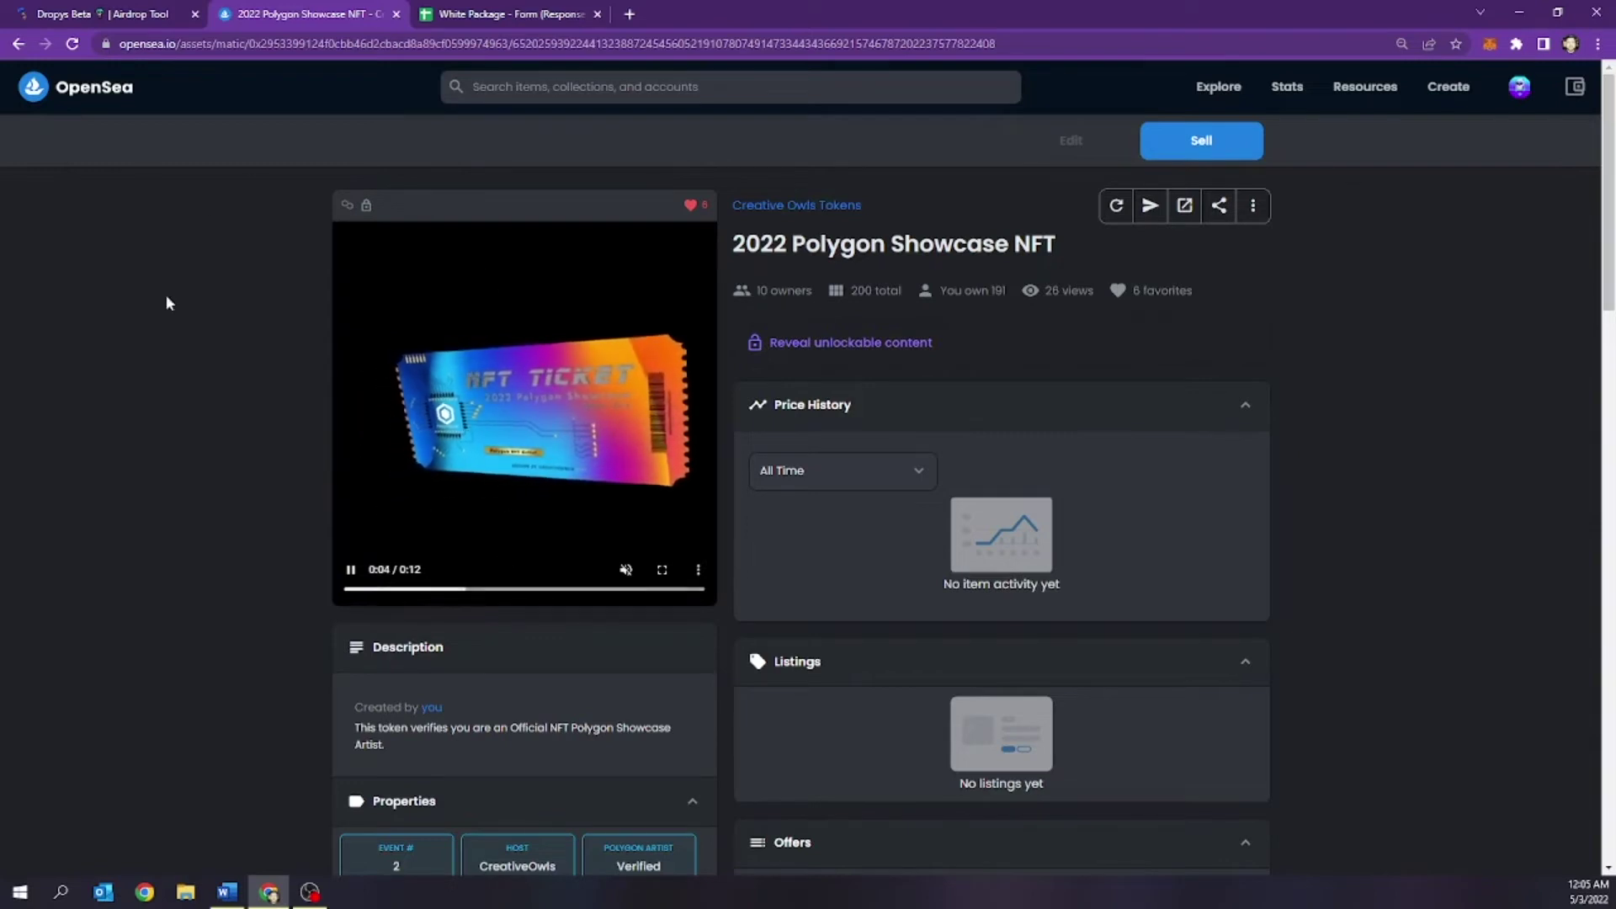
{"action": "left_click", "coordinate": [122, 12]}
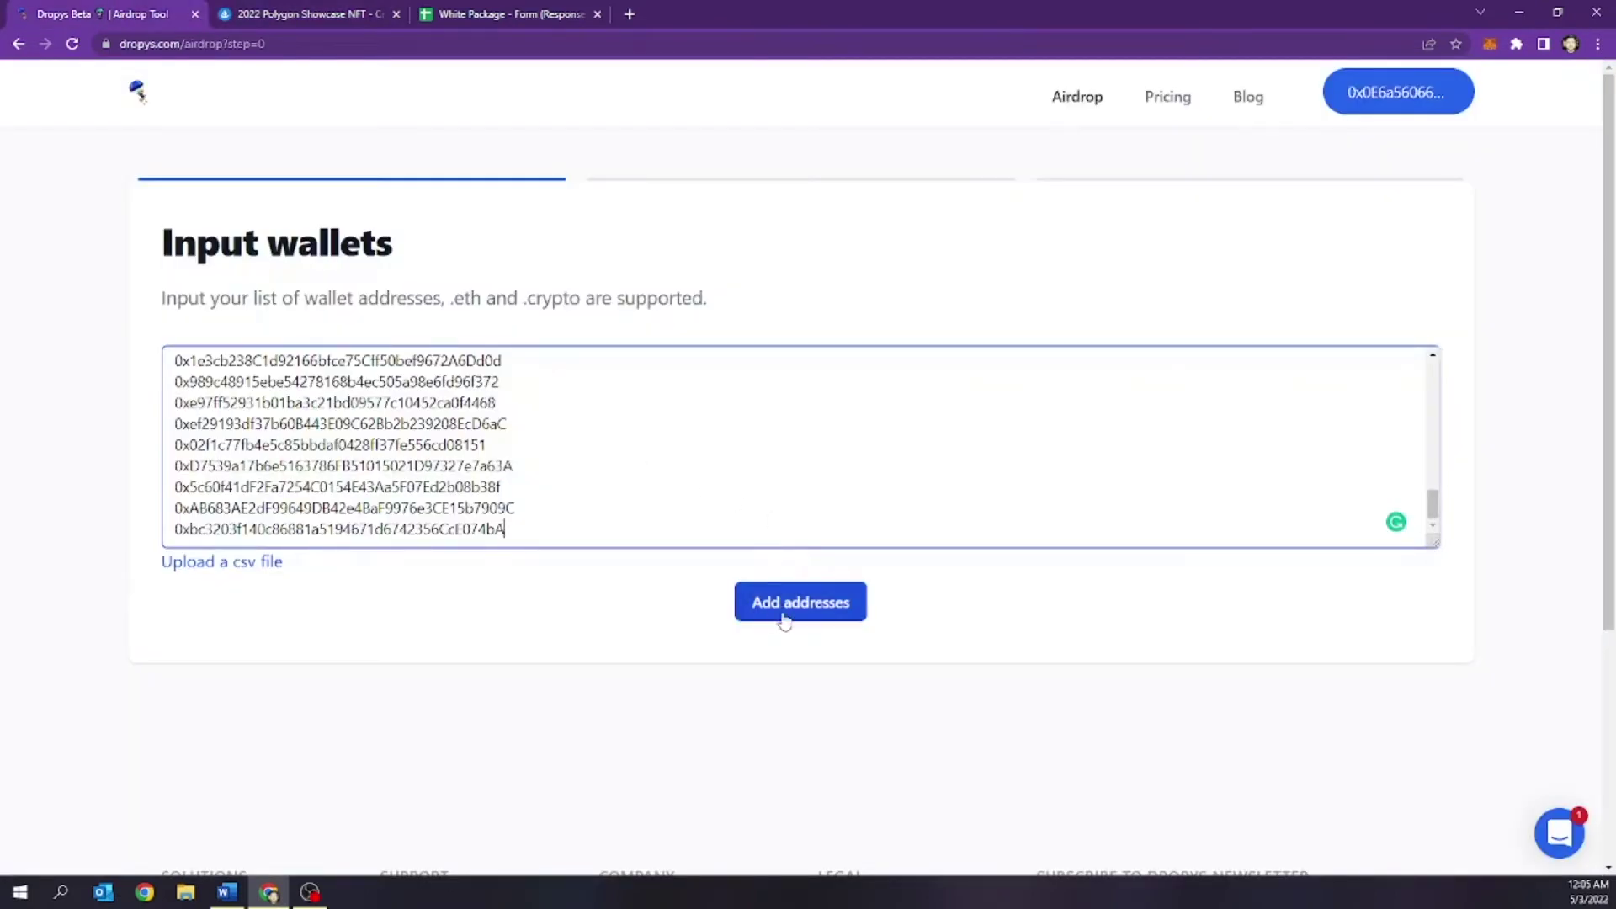
{"action": "scroll", "coordinate": [783, 622], "scroll_direction": "down", "scroll_amount": 1}
{"action": "left_click", "coordinate": [800, 515]}
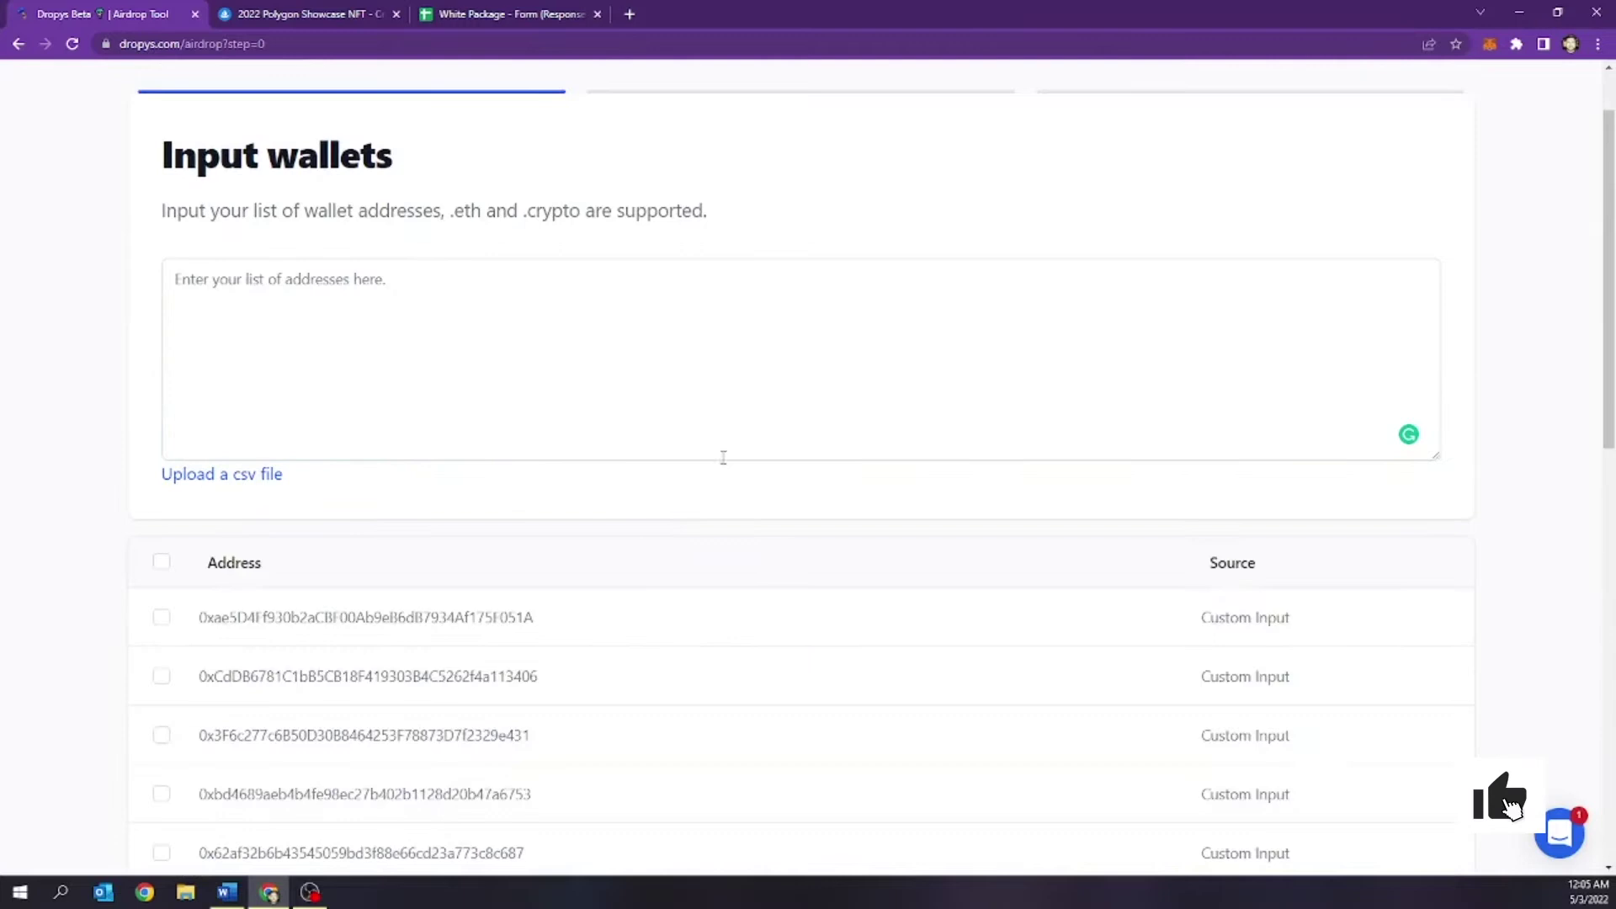
- Page through the 52 imported addresses, viewing pages 2, 3 and 5 of the table
{"action": "scroll", "coordinate": [375, 440], "scroll_direction": "up", "scroll_amount": 1}
{"action": "scroll", "coordinate": [375, 443], "scroll_direction": "down", "scroll_amount": 3}
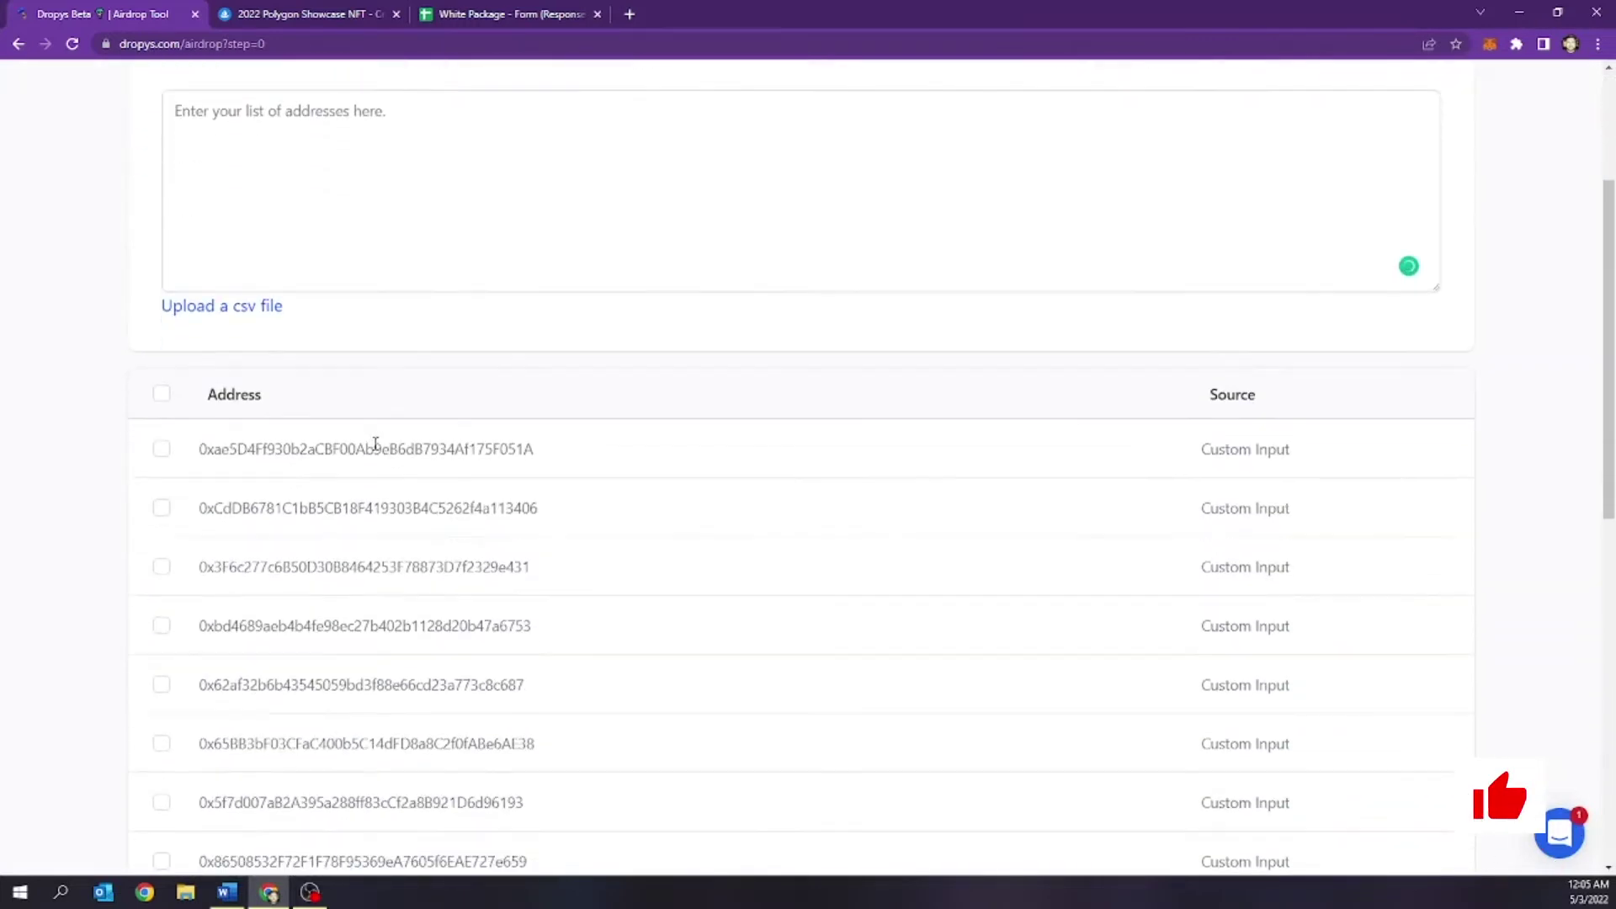
{"action": "scroll", "coordinate": [206, 433], "scroll_direction": "down", "scroll_amount": 5}
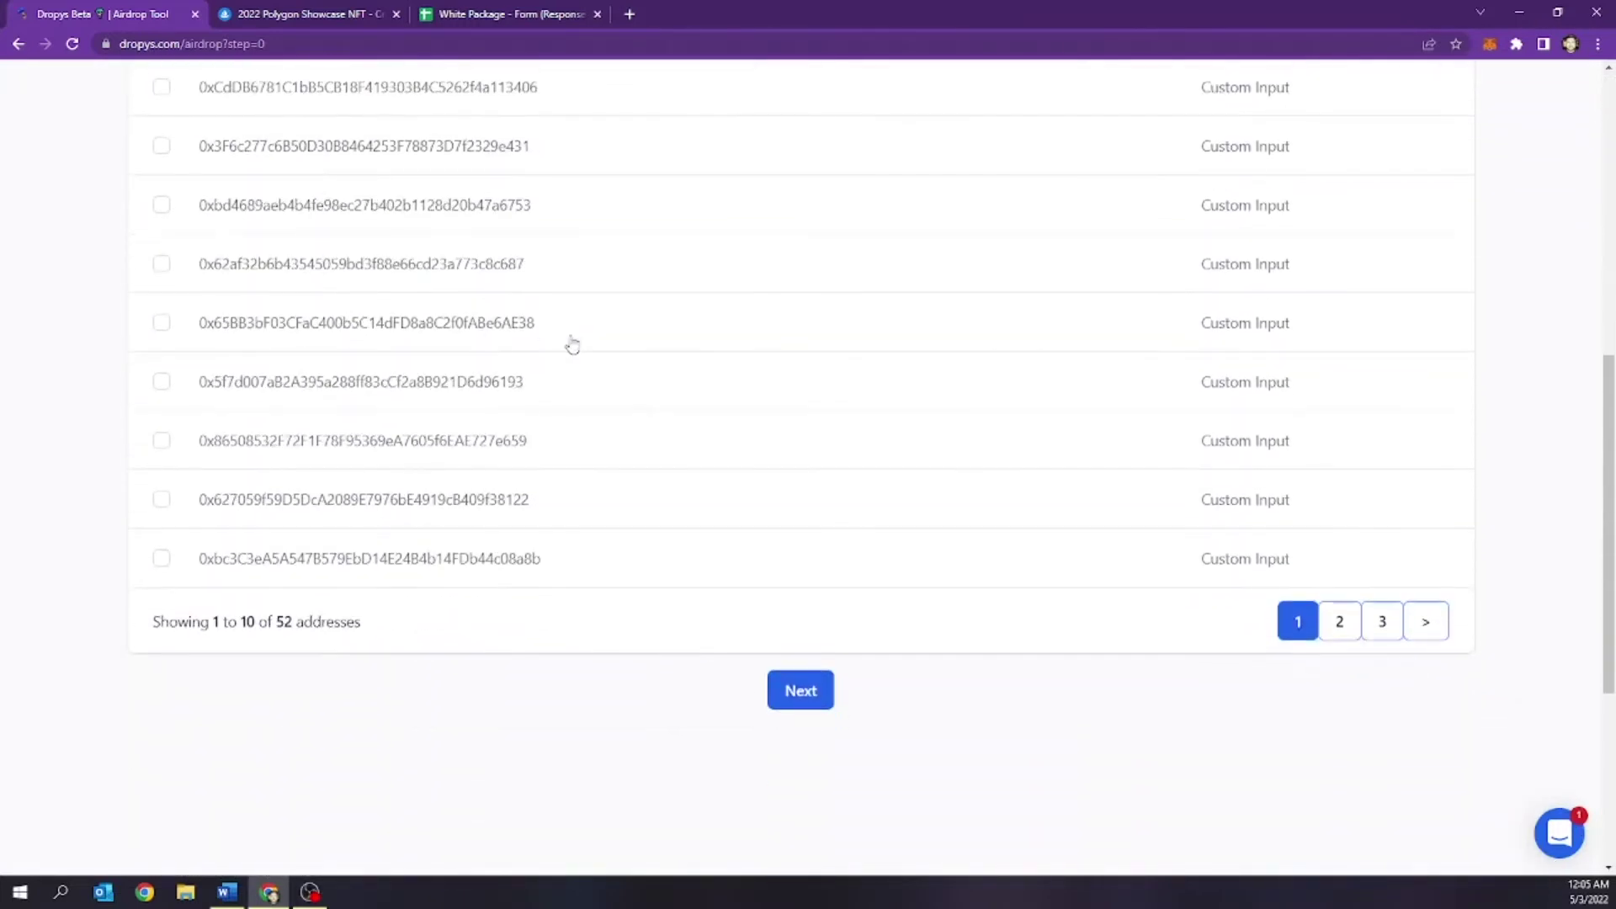
{"action": "scroll", "coordinate": [572, 345], "scroll_direction": "up", "scroll_amount": 2}
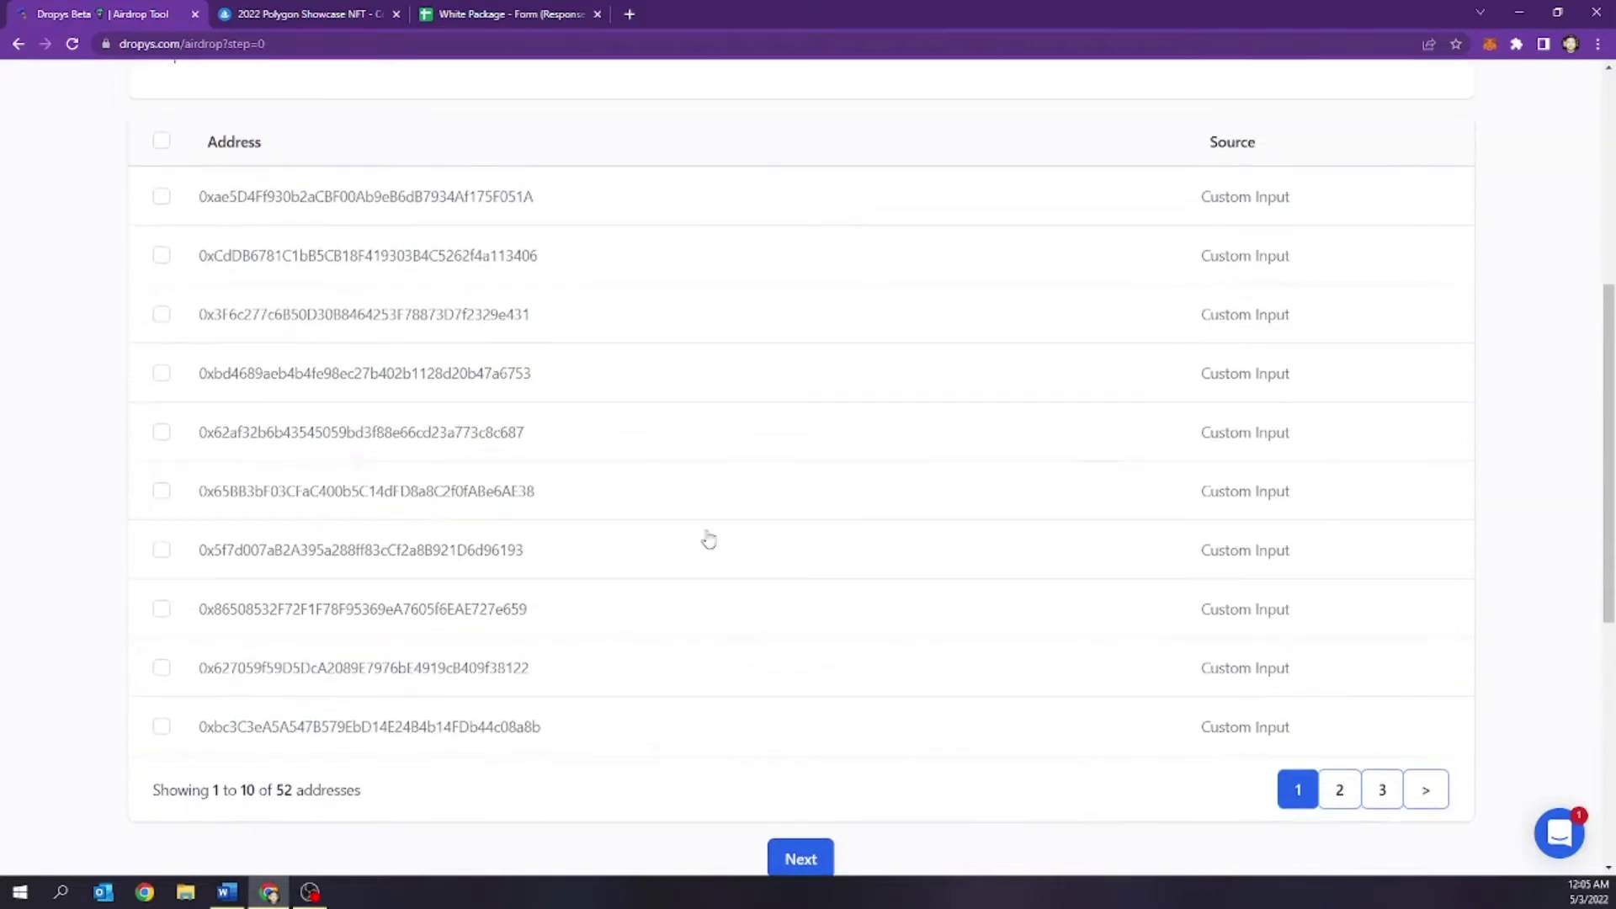
{"action": "left_click", "coordinate": [1336, 804]}
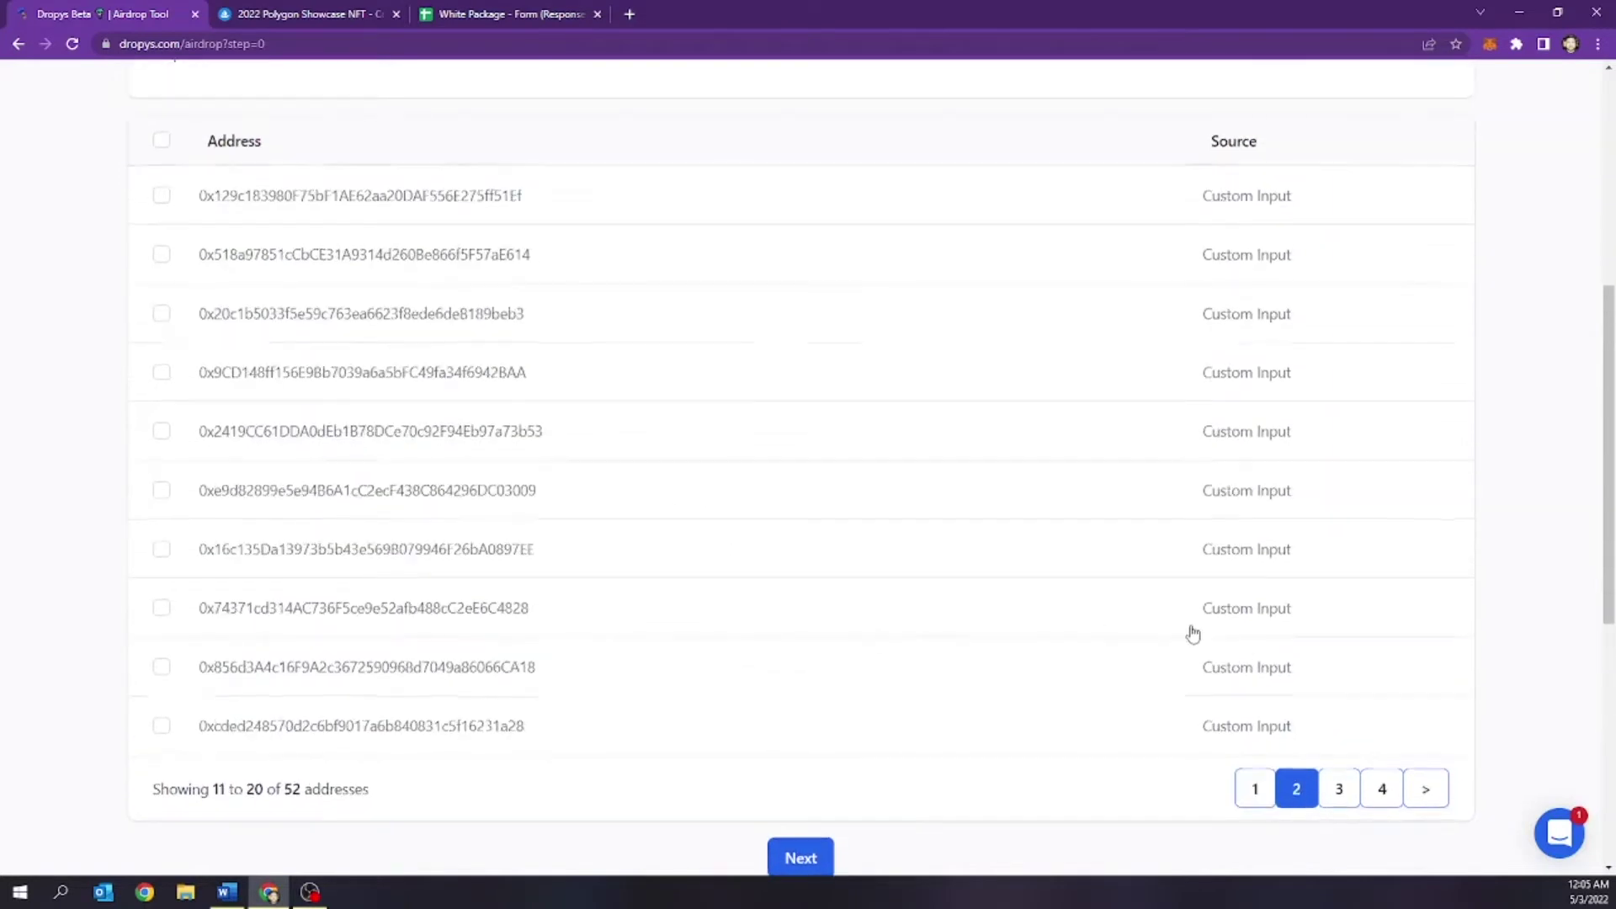
{"action": "scroll", "coordinate": [1192, 634], "scroll_direction": "down", "scroll_amount": 2}
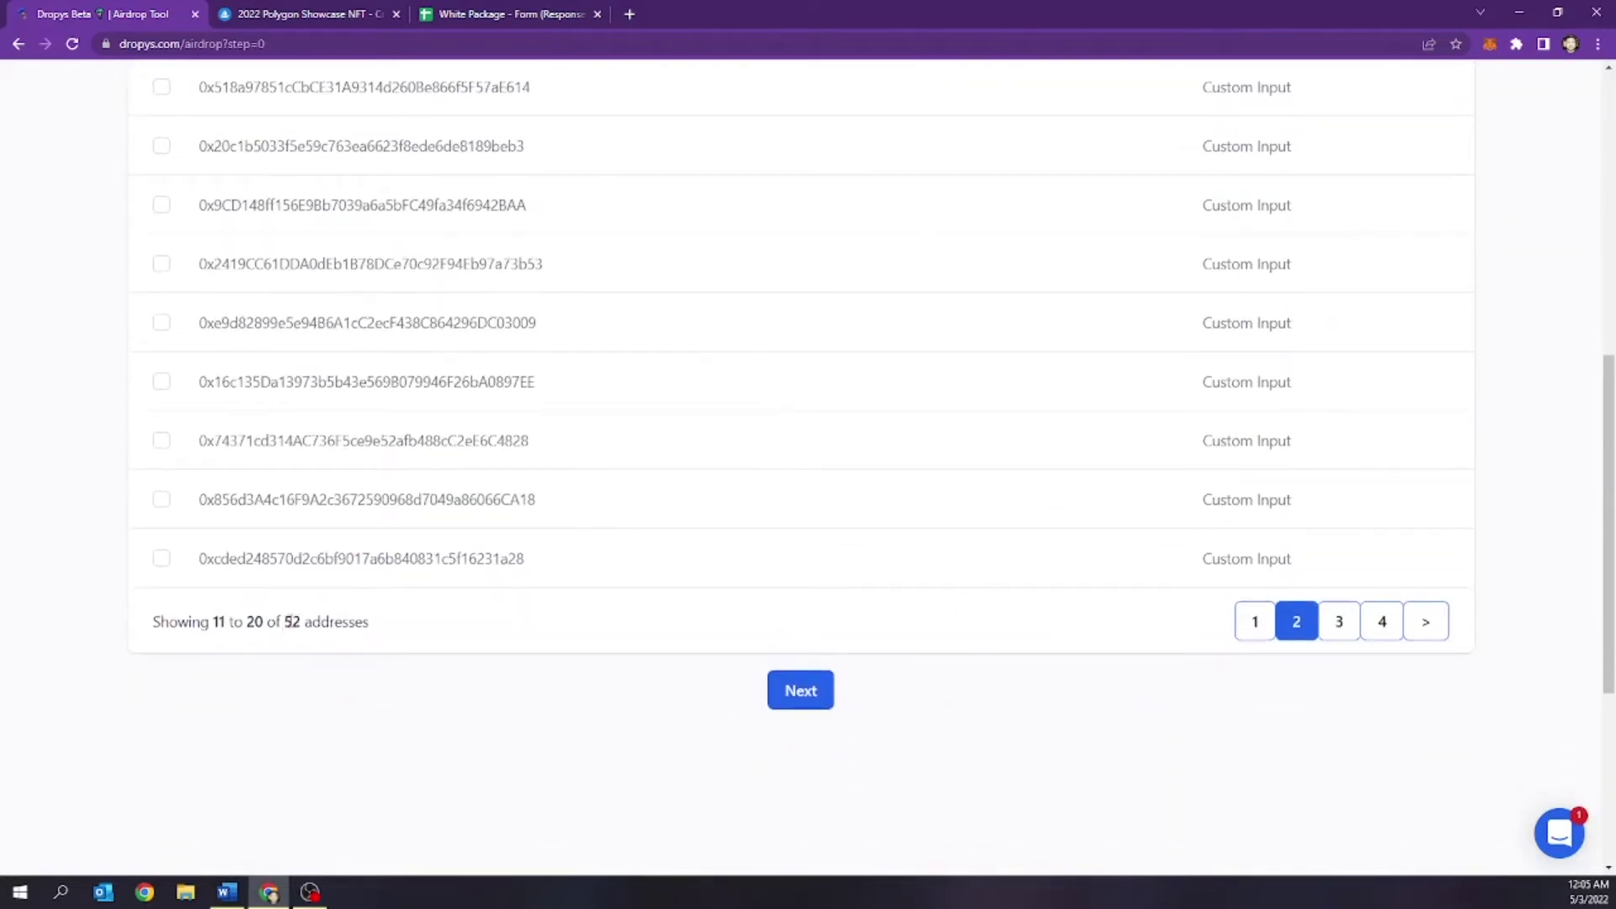
{"action": "left_click_drag", "start_coordinate": [284, 621], "coordinate": [298, 624]}
{"action": "scroll", "coordinate": [579, 680], "scroll_direction": "up", "scroll_amount": 1}
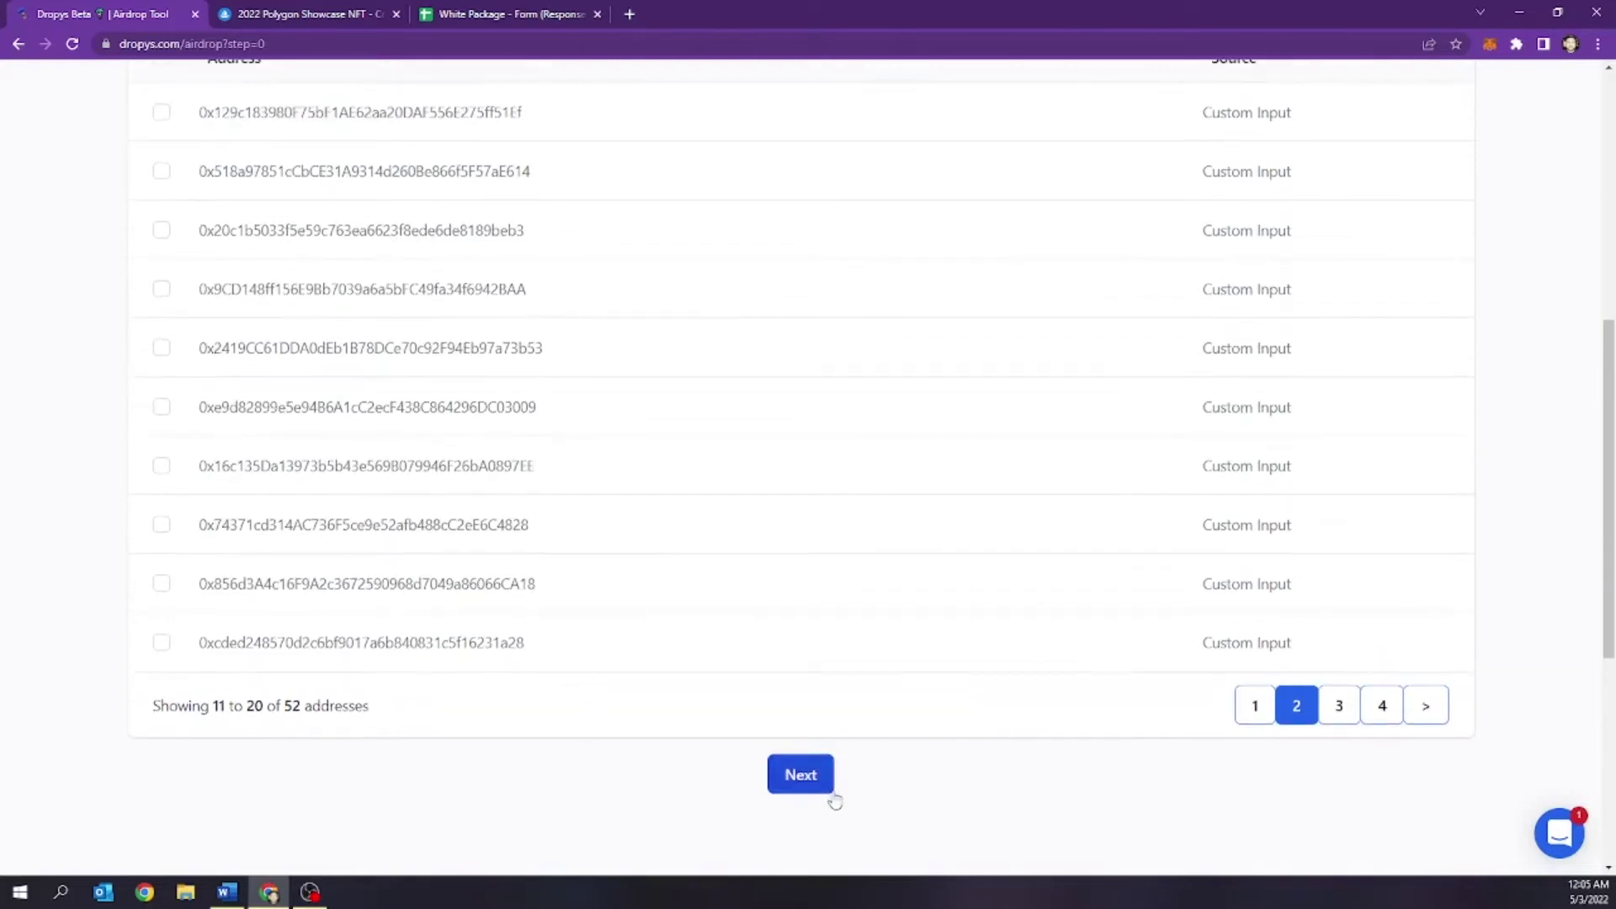
{"action": "left_click", "coordinate": [1353, 718]}
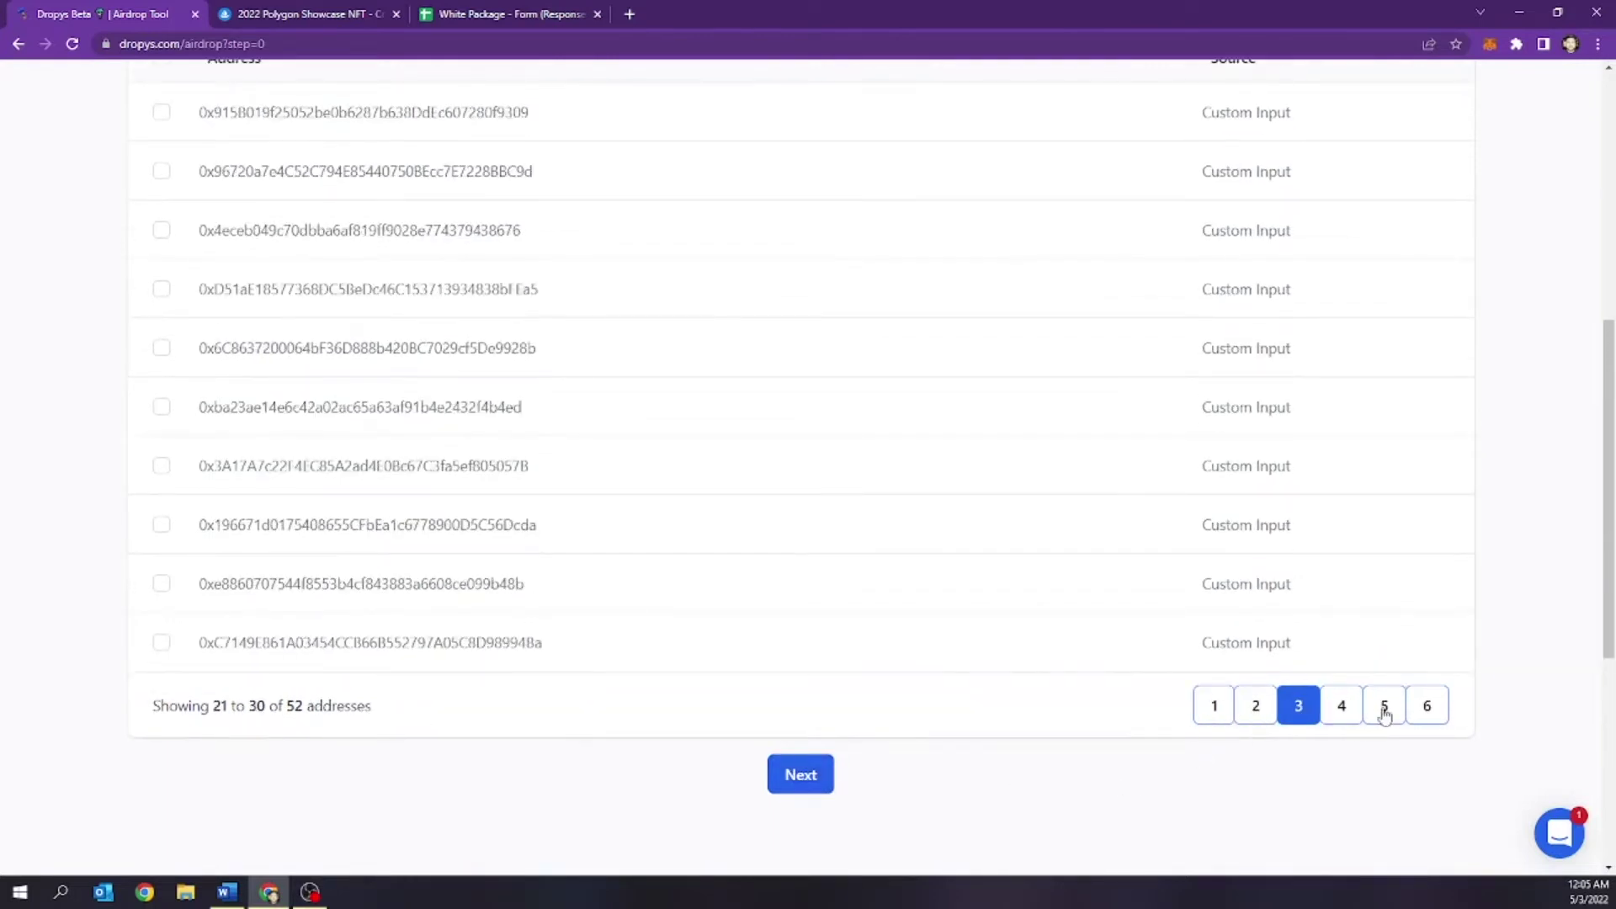
{"action": "left_click", "coordinate": [1382, 708]}
- Keep Polygon in the Pick network list and choose to airdrop an existing token
{"action": "left_click", "coordinate": [820, 779]}
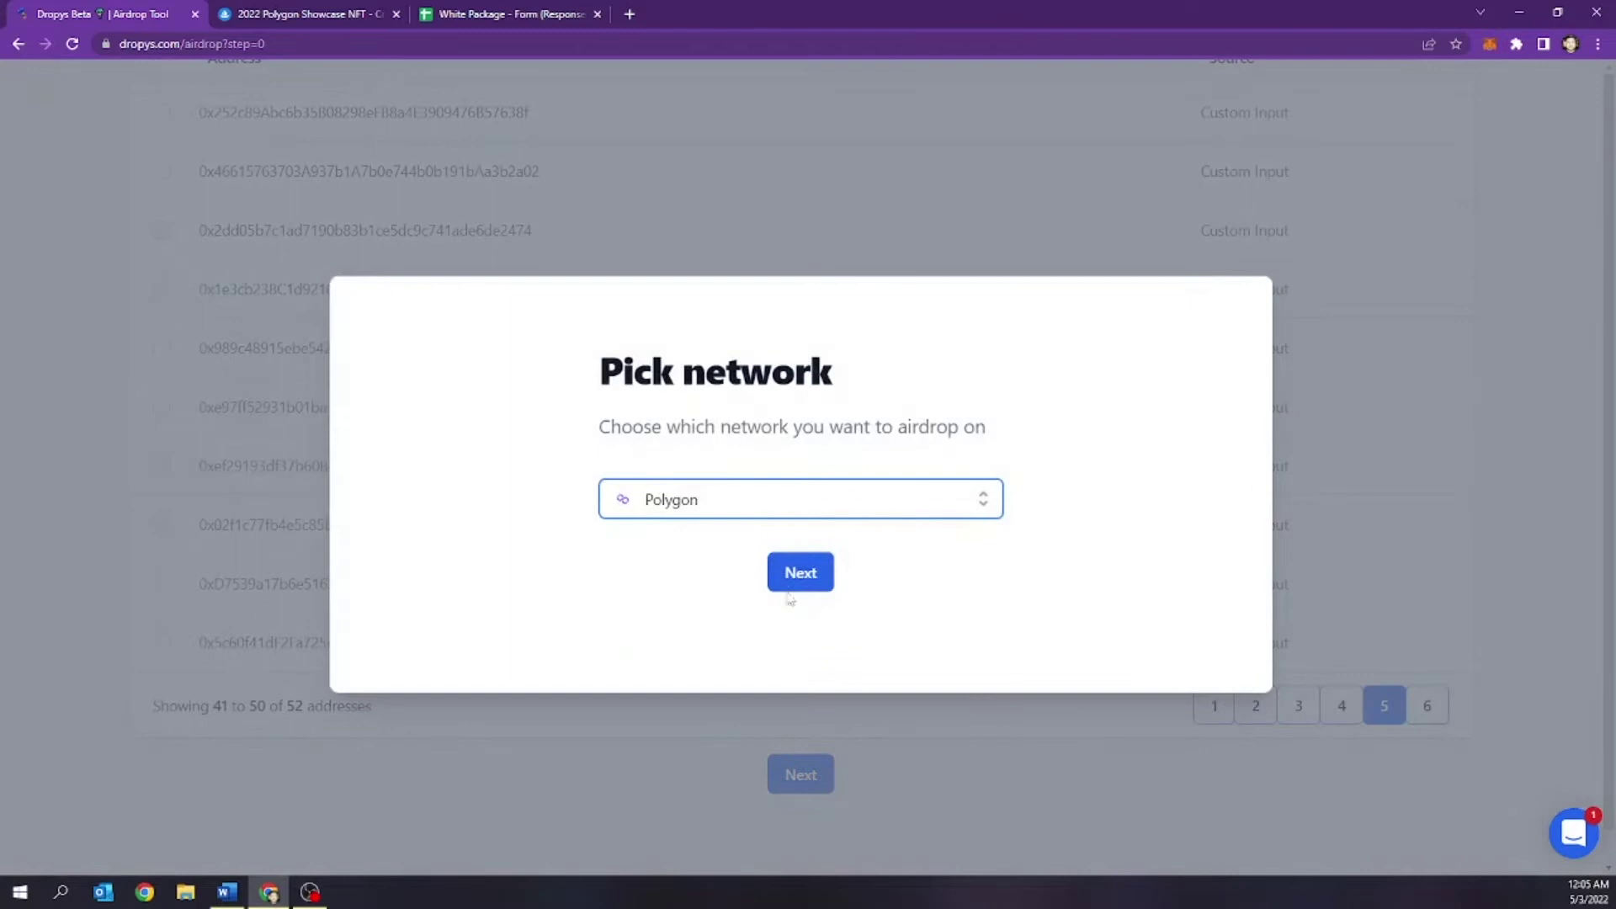
{"action": "left_click", "coordinate": [909, 506]}
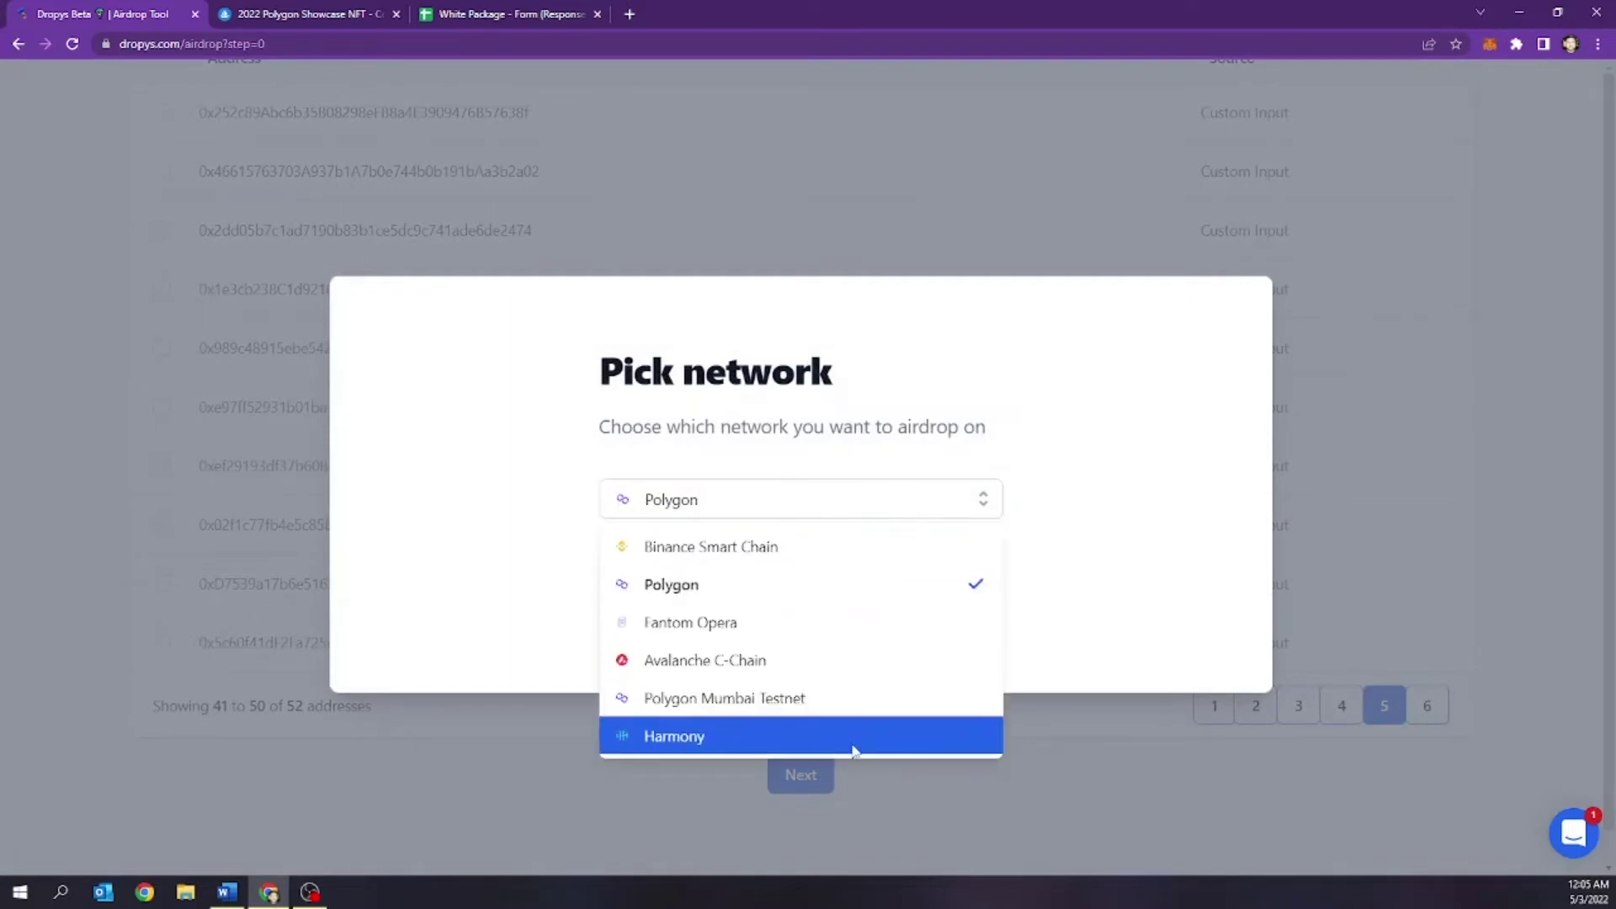
{"action": "left_click", "coordinate": [828, 592]}
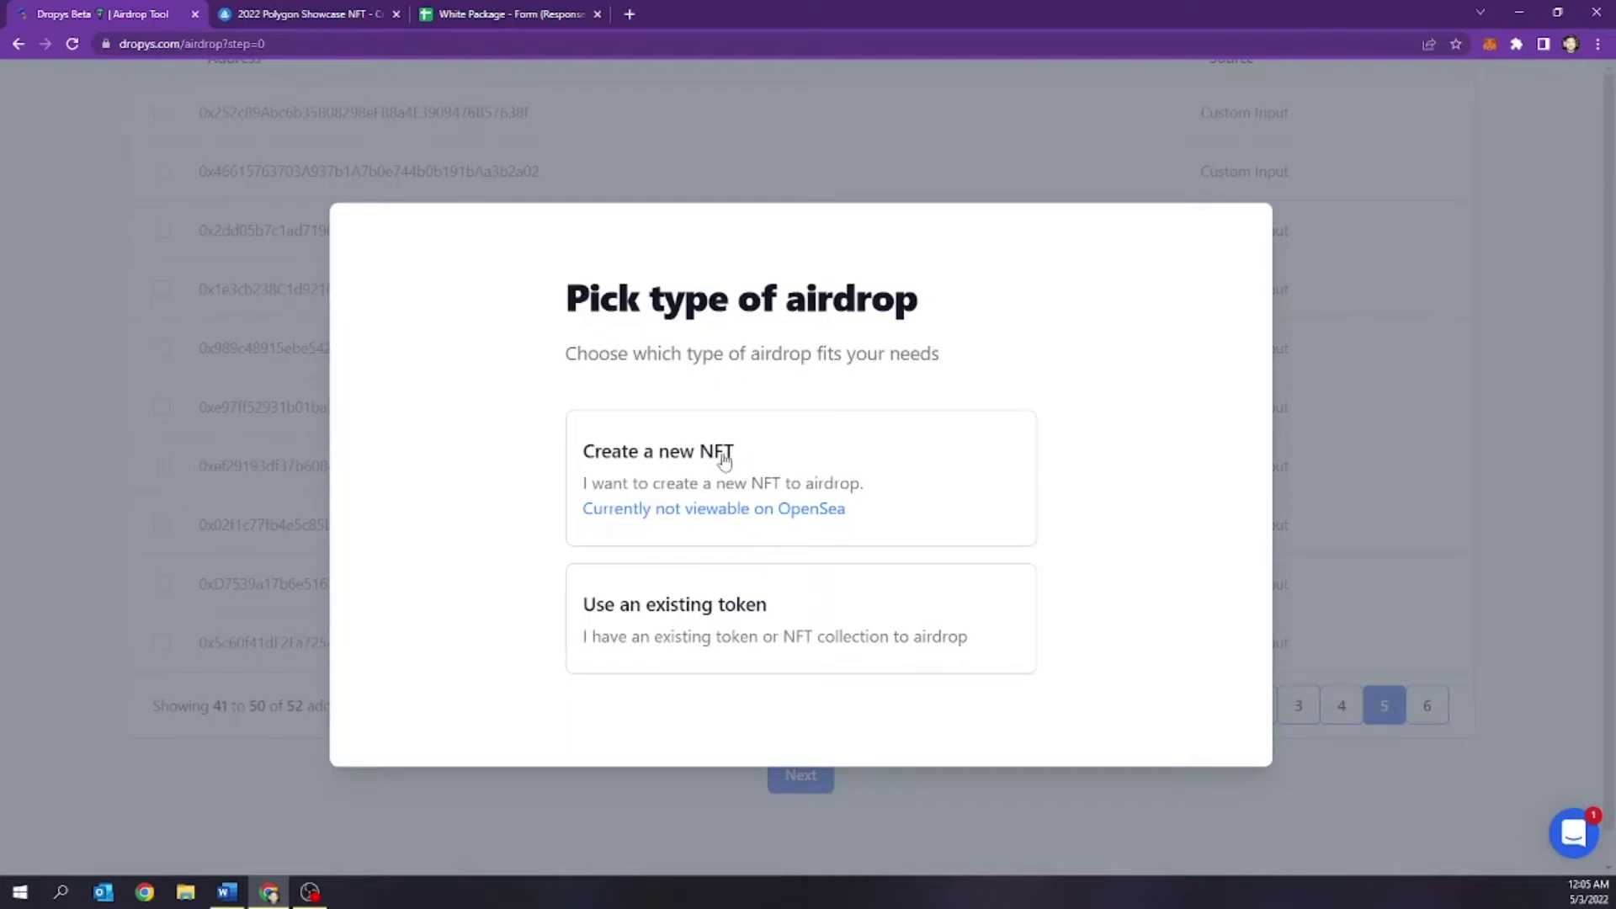
{"action": "left_click", "coordinate": [688, 640]}
{"action": "scroll", "coordinate": [639, 307], "scroll_direction": "up", "scroll_amount": 3}
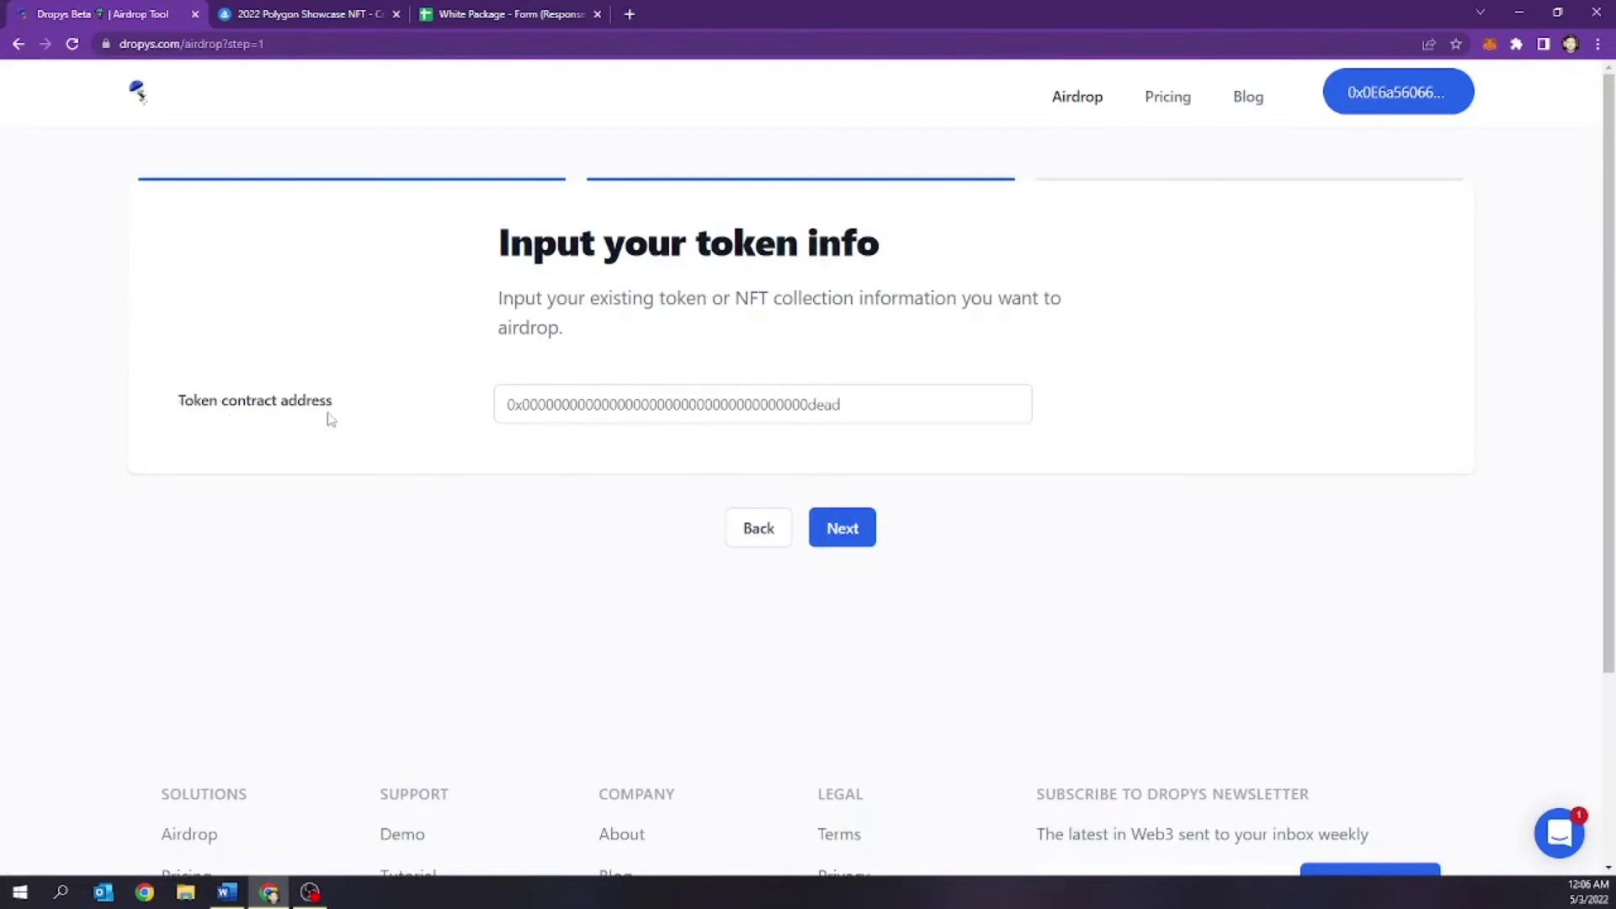
- Open the NFT's Contract Address link from OpenSea's Details section on Polygonscan
{"action": "left_click", "coordinate": [319, 10]}
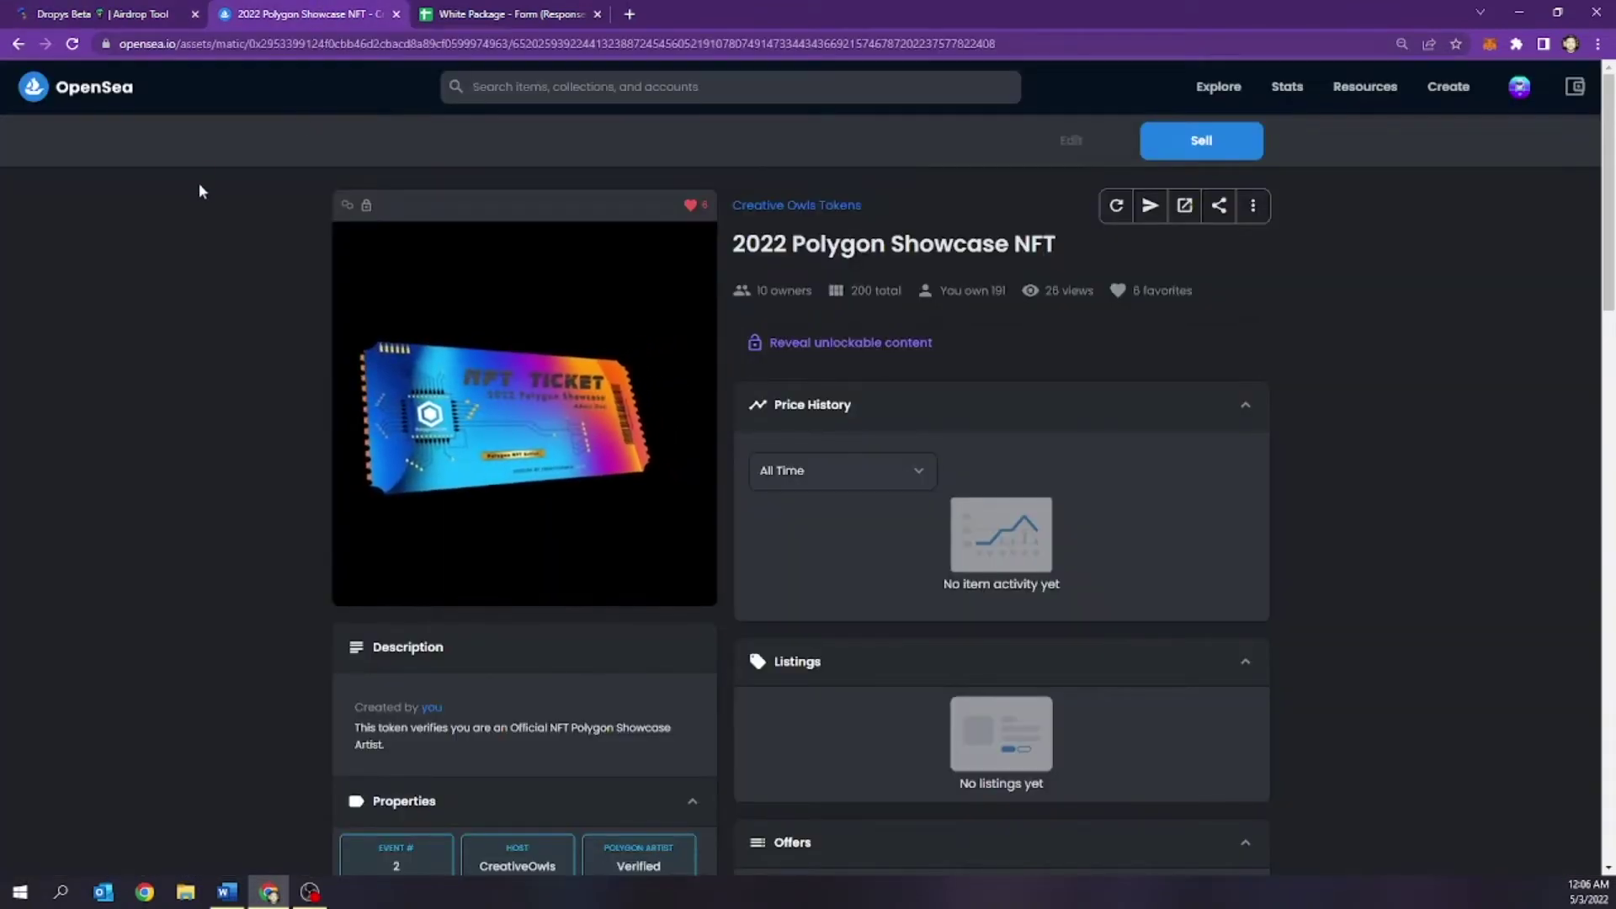
{"action": "left_click", "coordinate": [122, 12]}
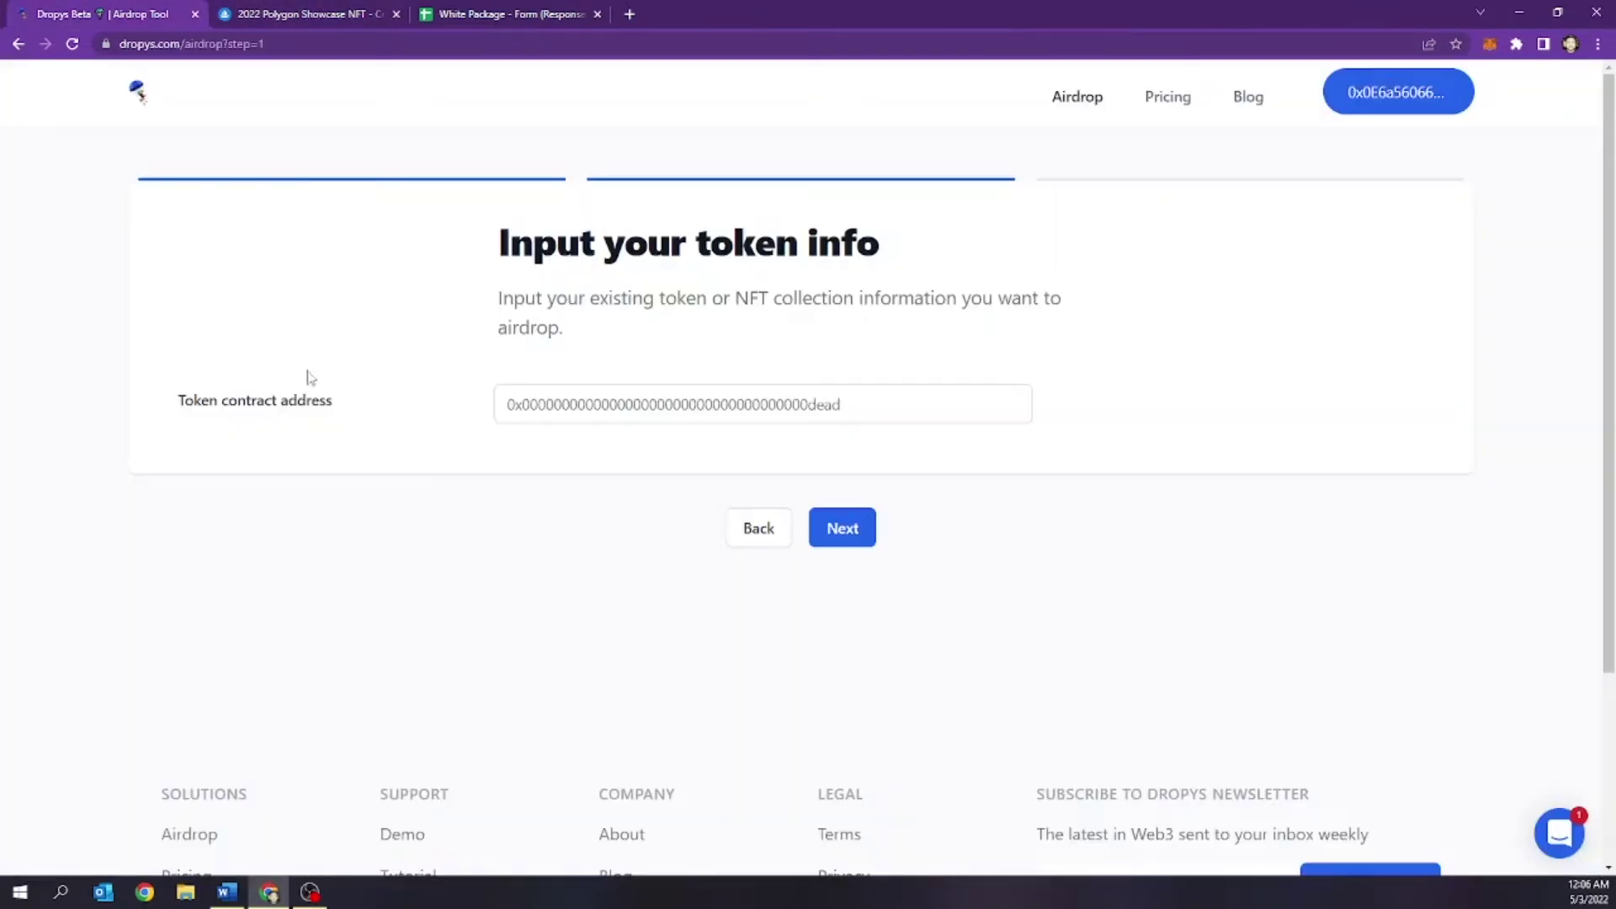
{"action": "left_click", "coordinate": [362, 12]}
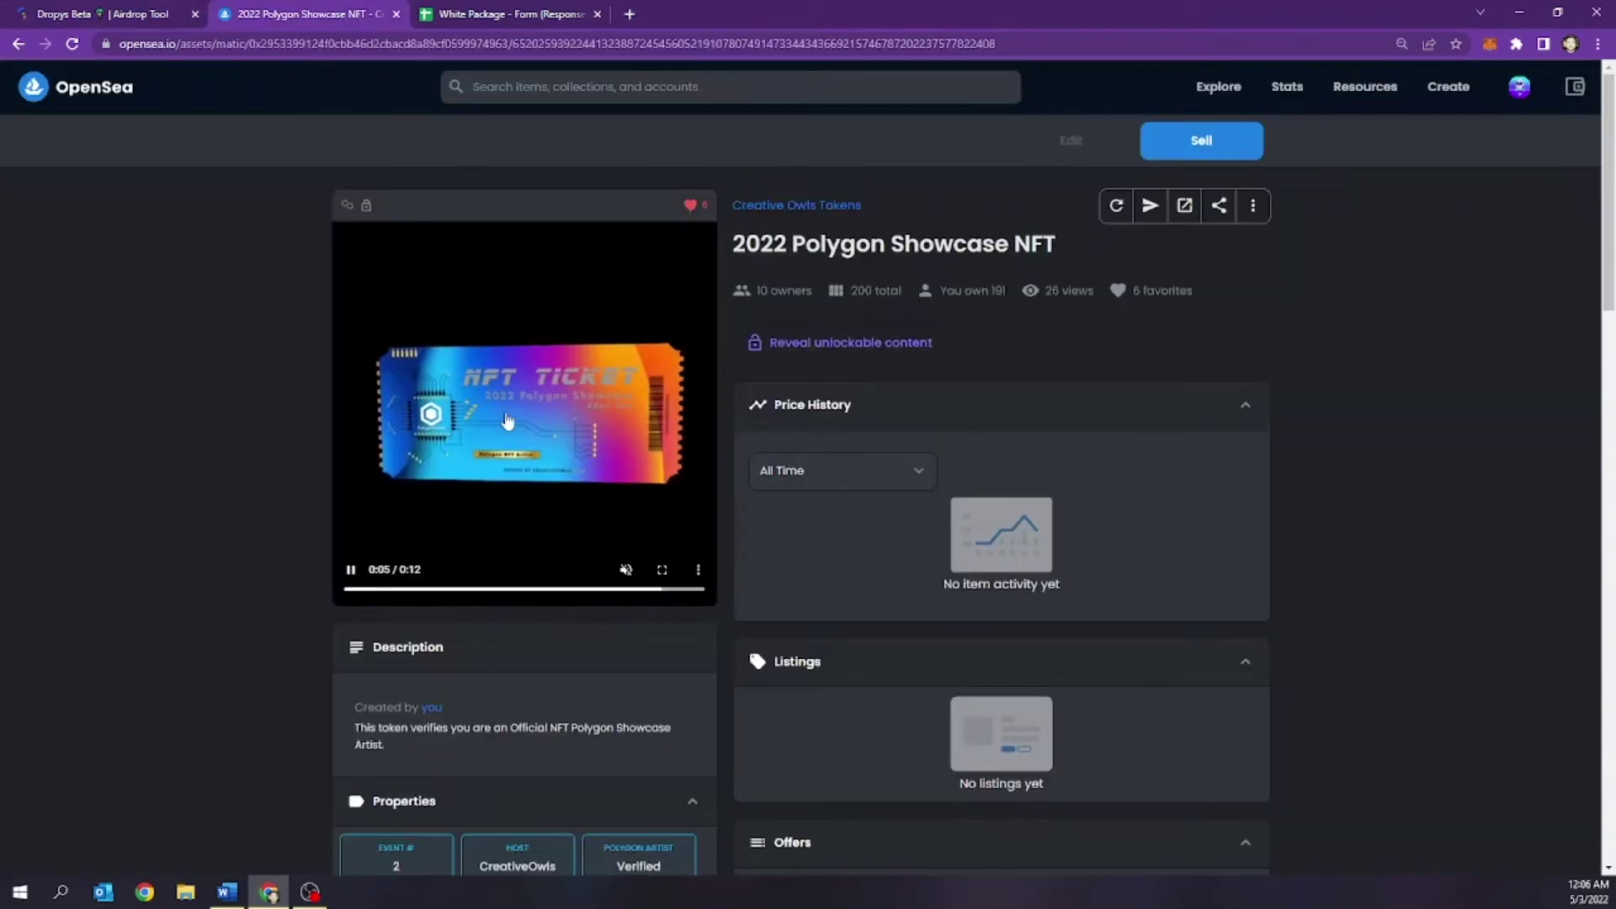
{"action": "scroll", "coordinate": [462, 430], "scroll_direction": "down", "scroll_amount": 8}
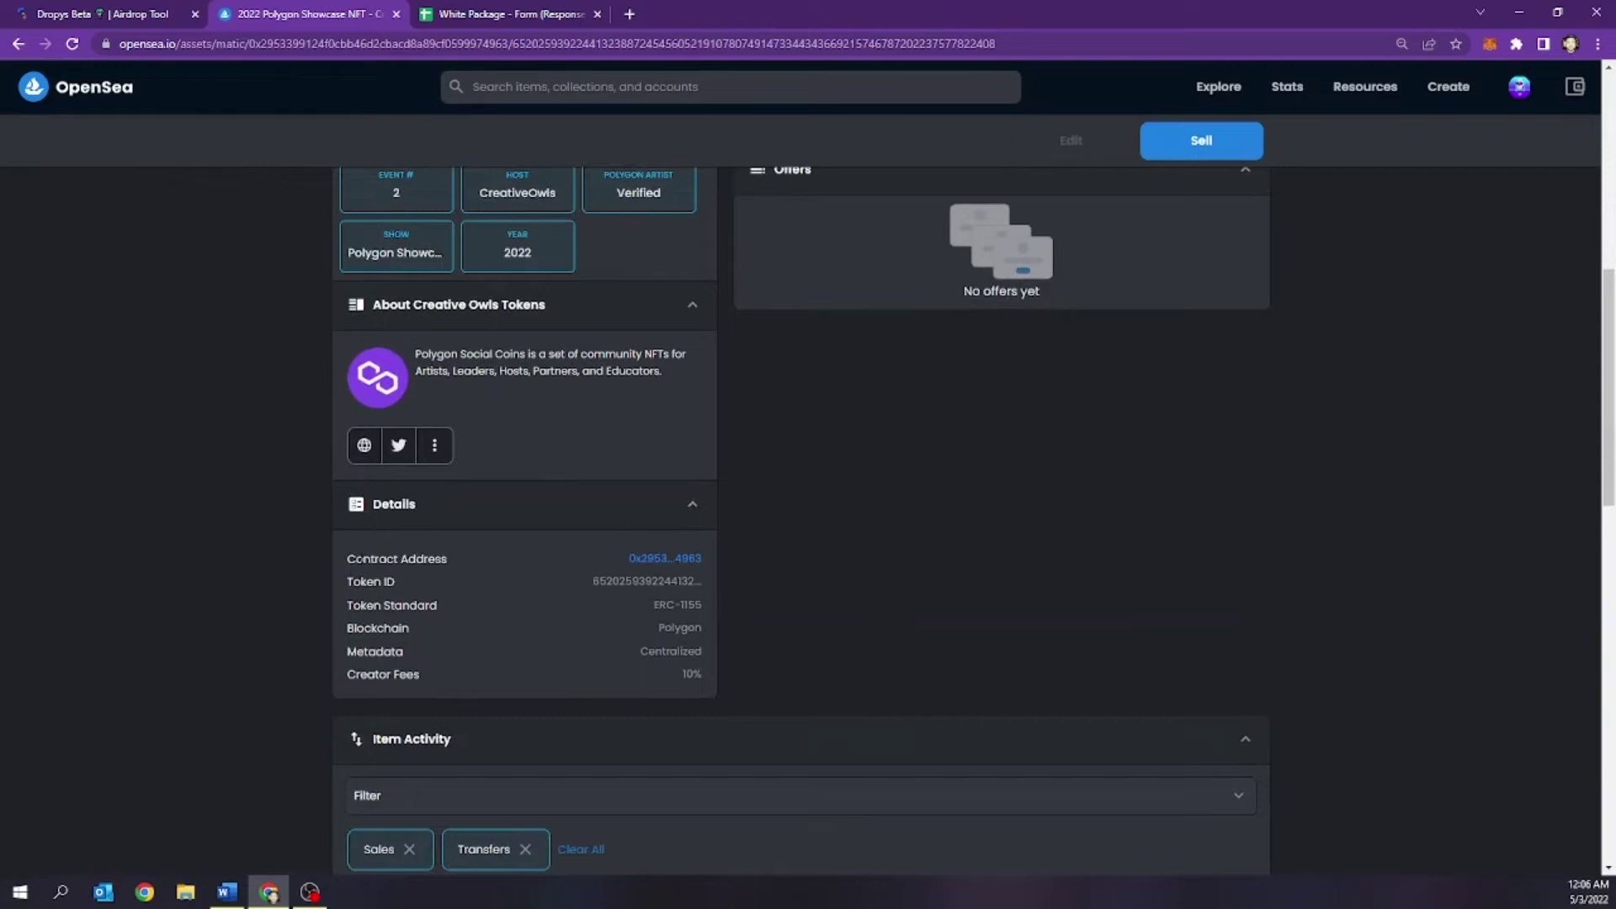
{"action": "left_click", "coordinate": [655, 559]}
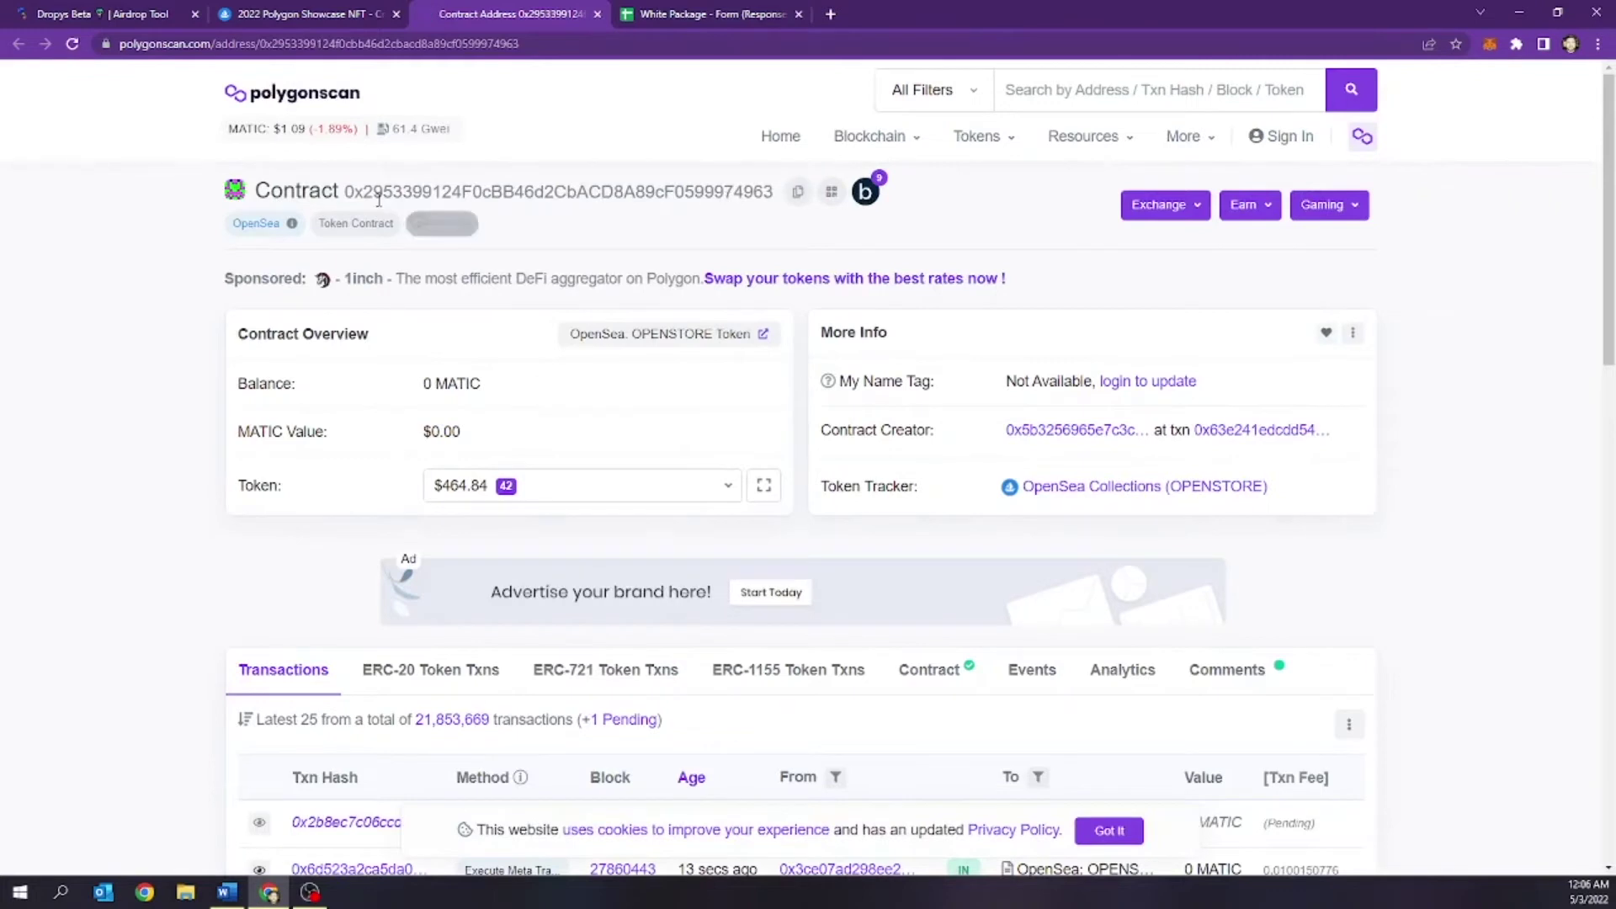
- Copy the NFT's contract address from Polygonscan into Dropys' Token contract address field
{"action": "left_click", "coordinate": [796, 192]}
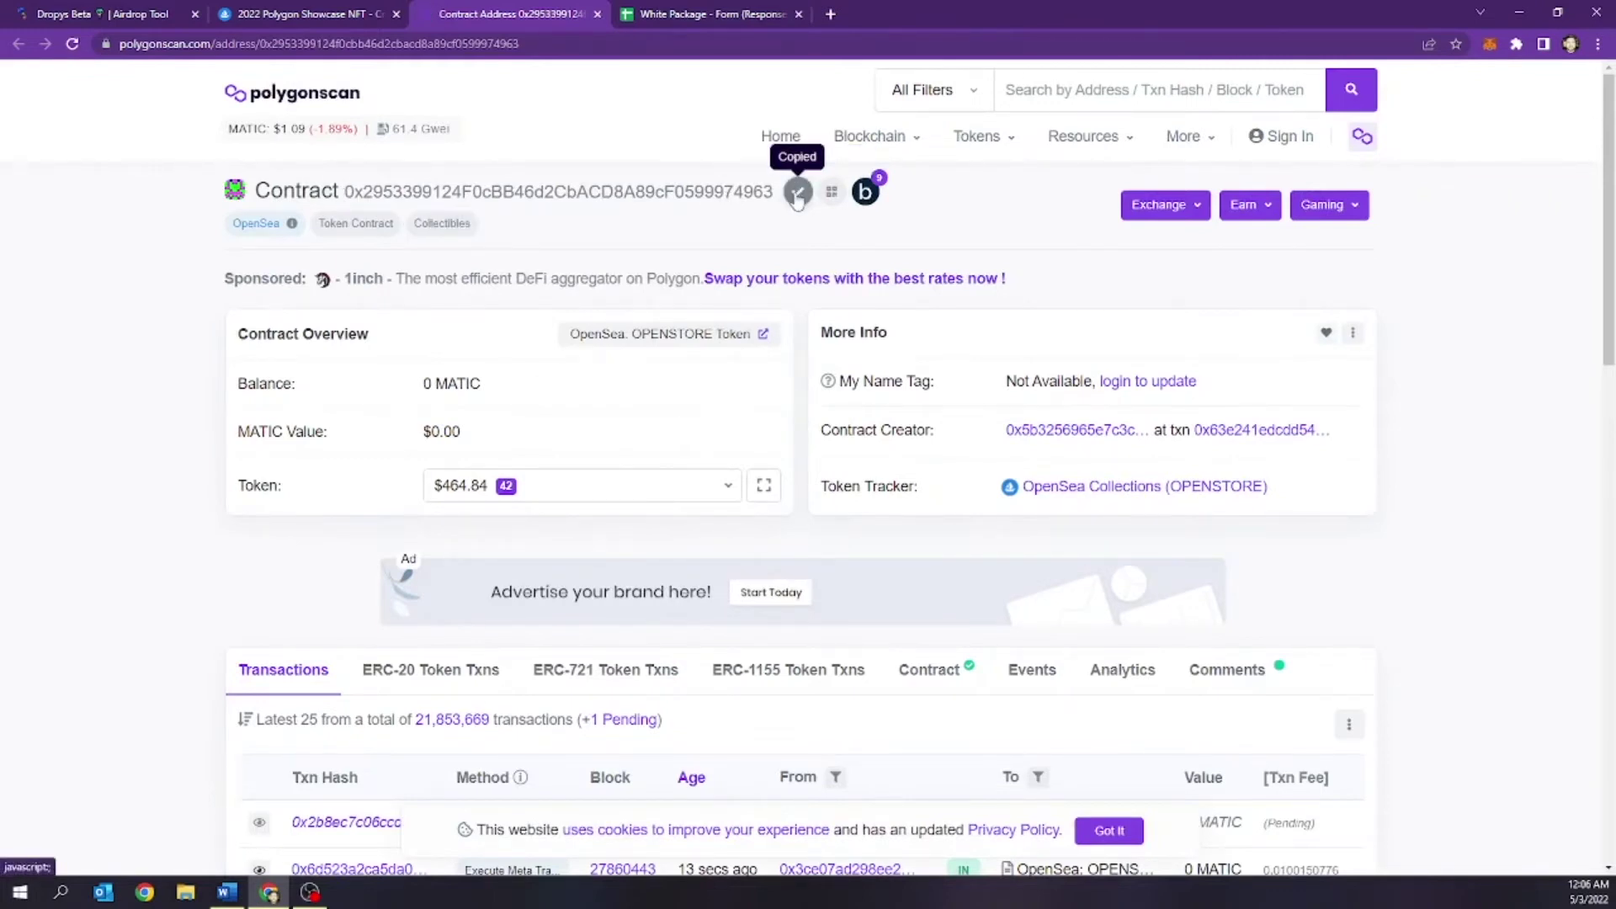
{"action": "left_click", "coordinate": [128, 14]}
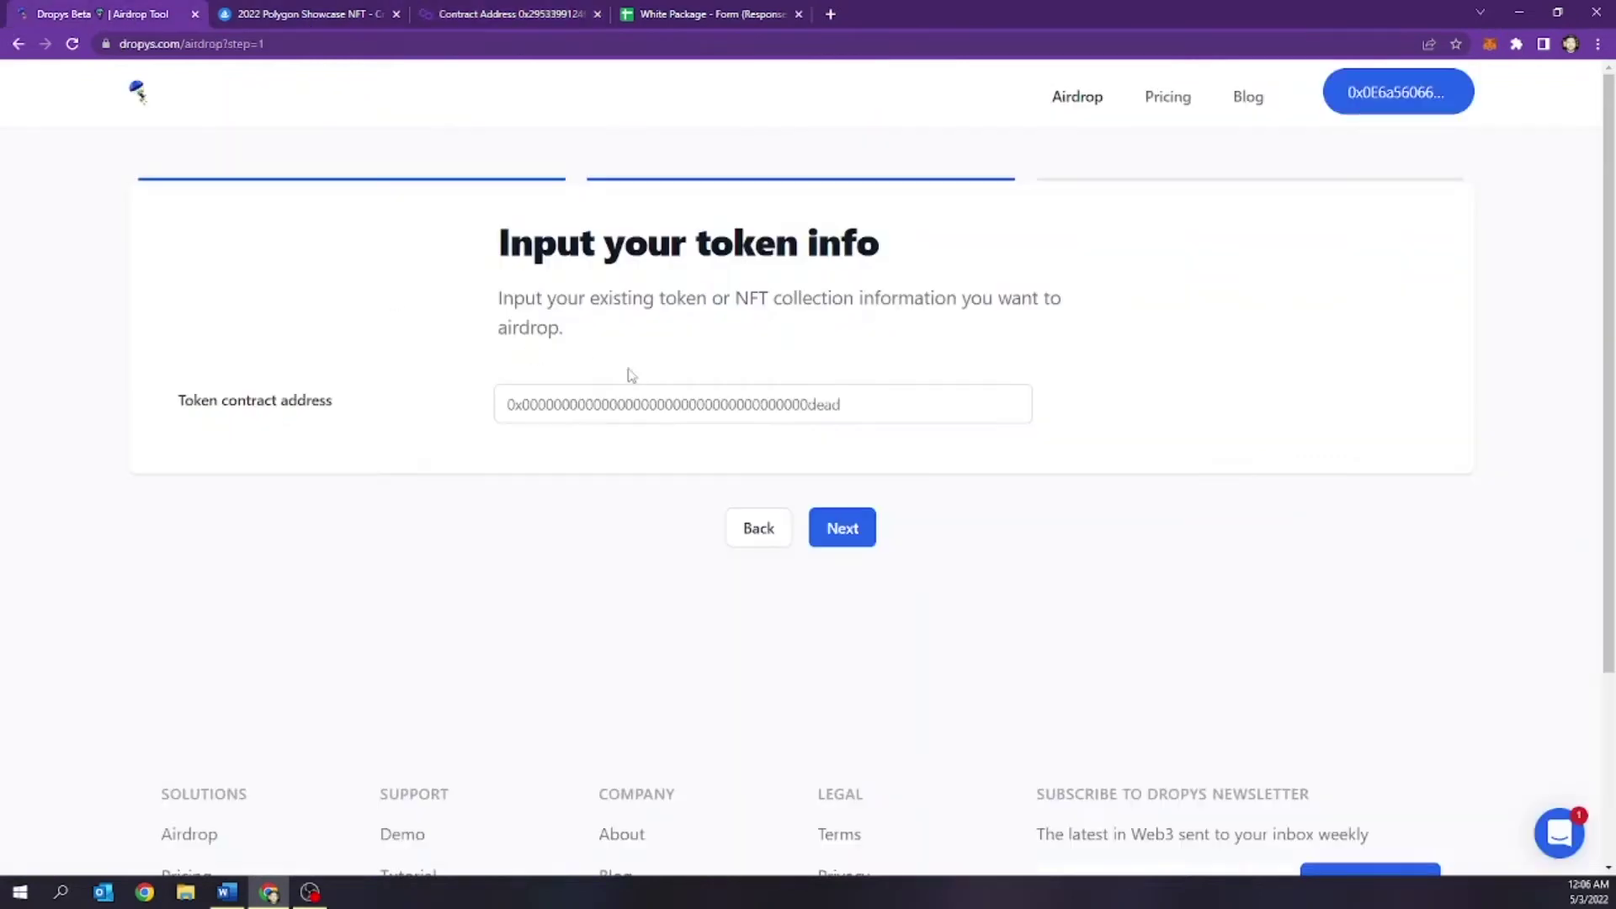
{"action": "left_click", "coordinate": [568, 397]}
{"action": "key", "text": "ctrl+v"}
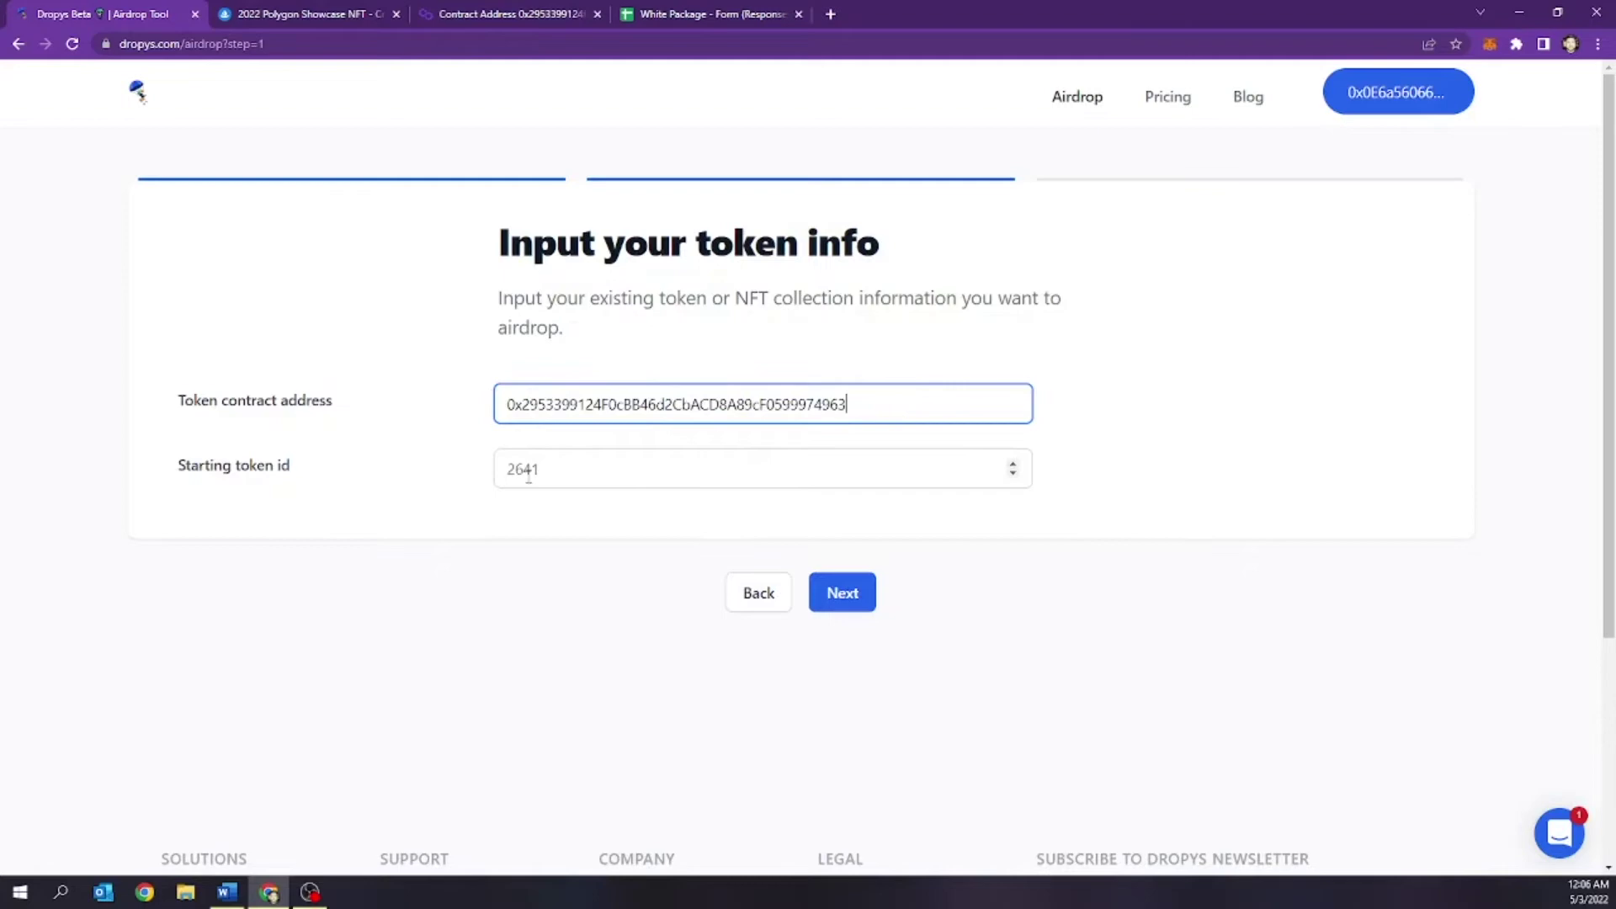
- Copy the NFT's full Token ID from OpenSea Details and paste it as the starting token id
{"action": "left_click", "coordinate": [563, 467]}
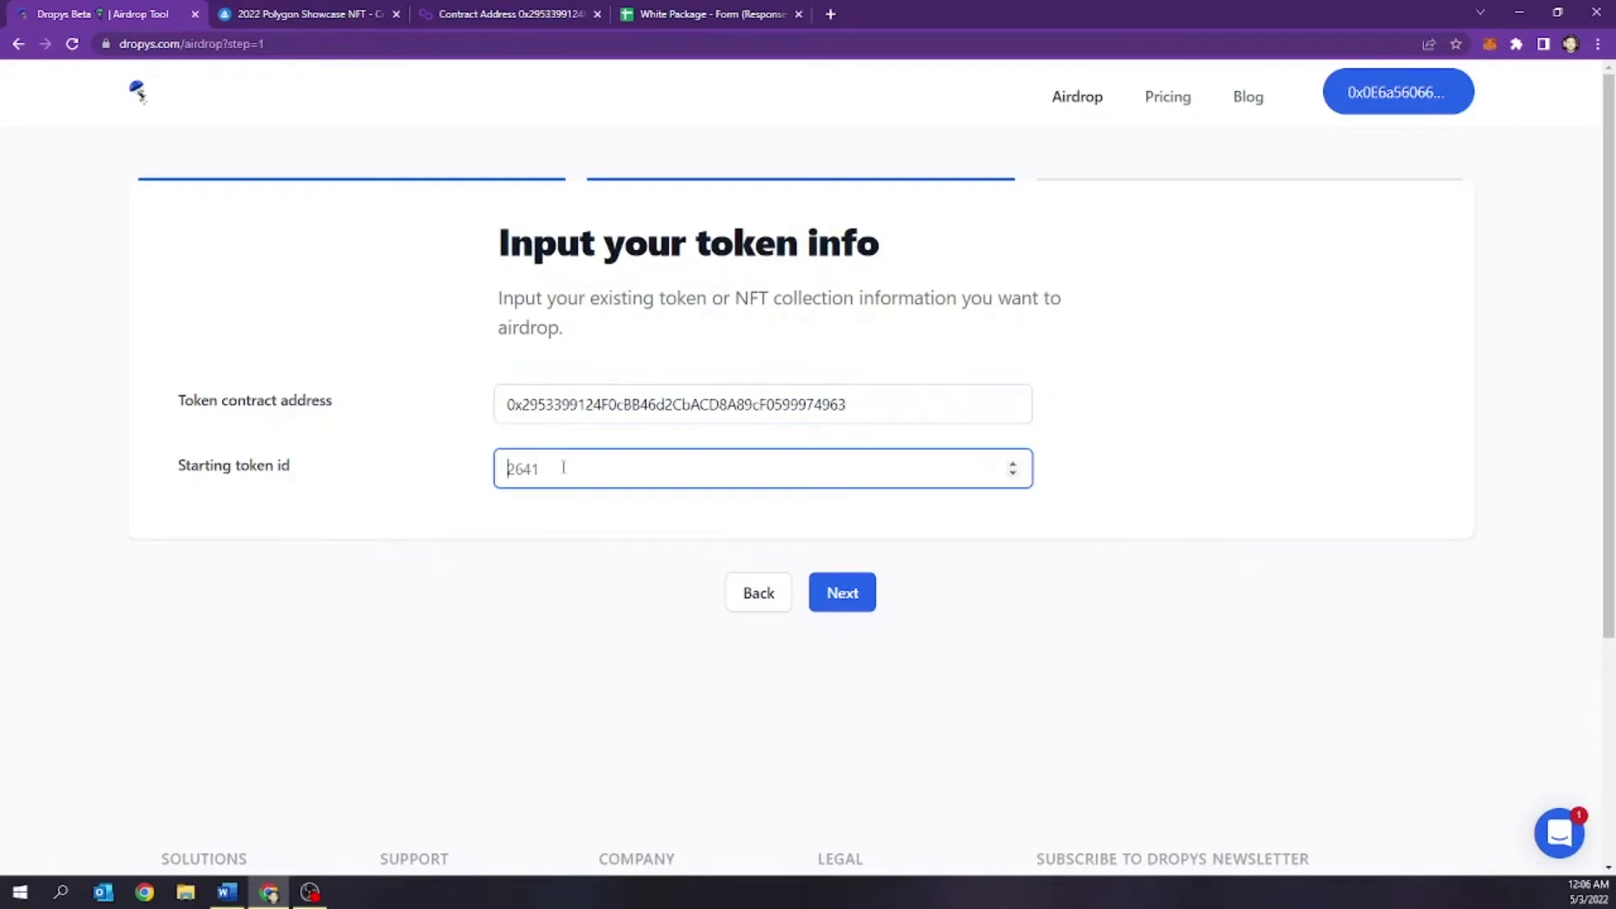
{"action": "left_click", "coordinate": [309, 14]}
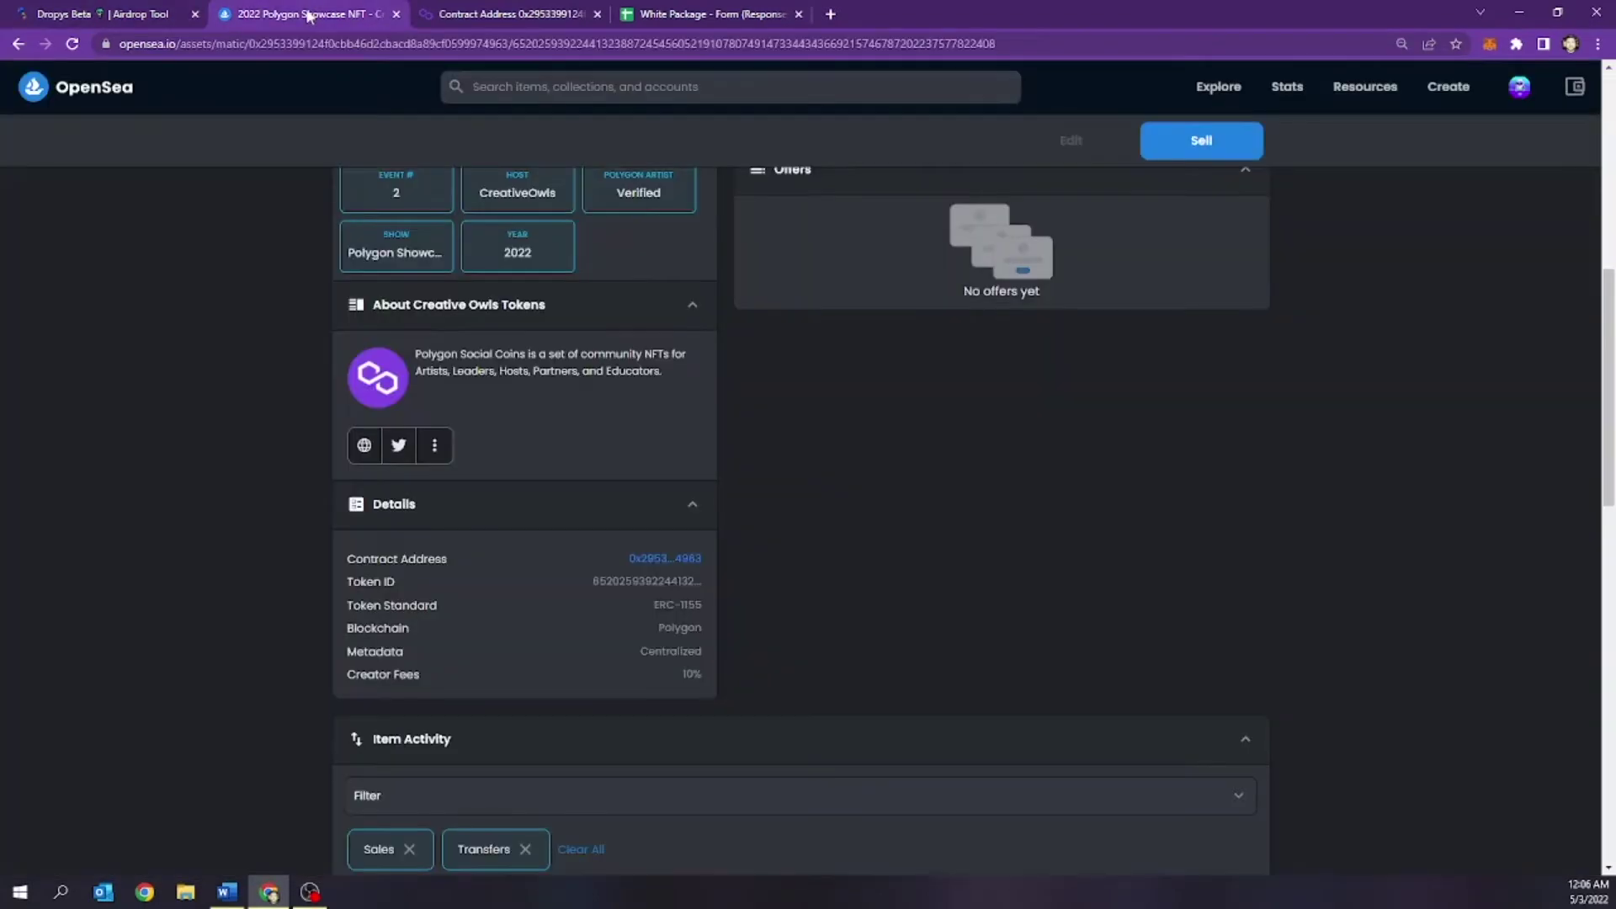
{"action": "scroll", "coordinate": [678, 473], "scroll_direction": "up", "scroll_amount": 3}
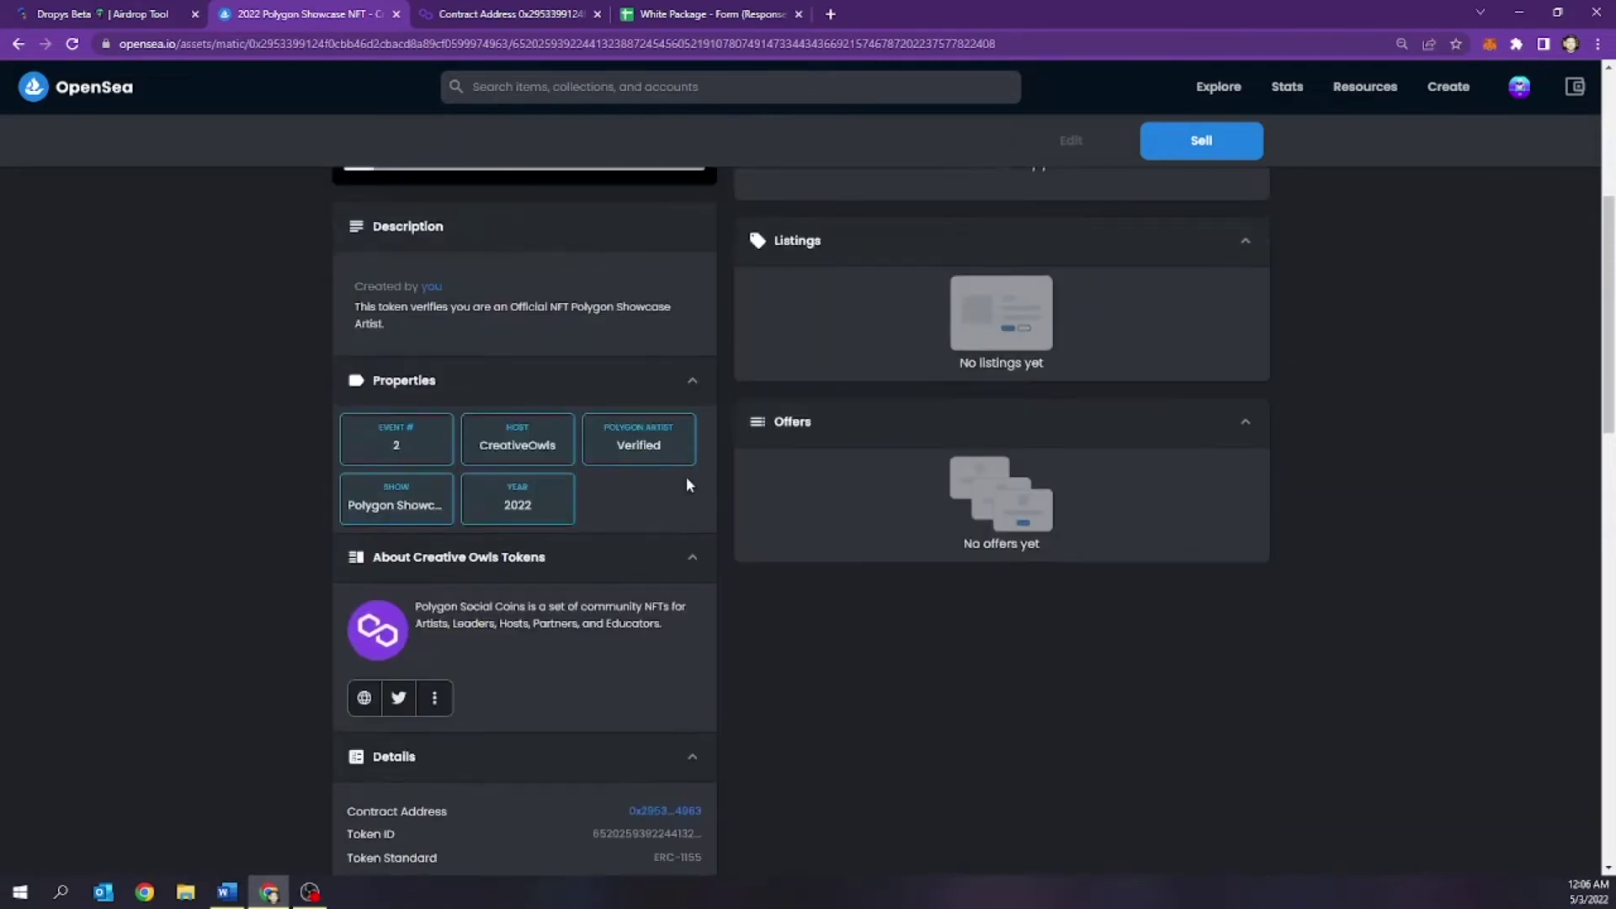
{"action": "scroll", "coordinate": [673, 505], "scroll_direction": "down", "scroll_amount": 2}
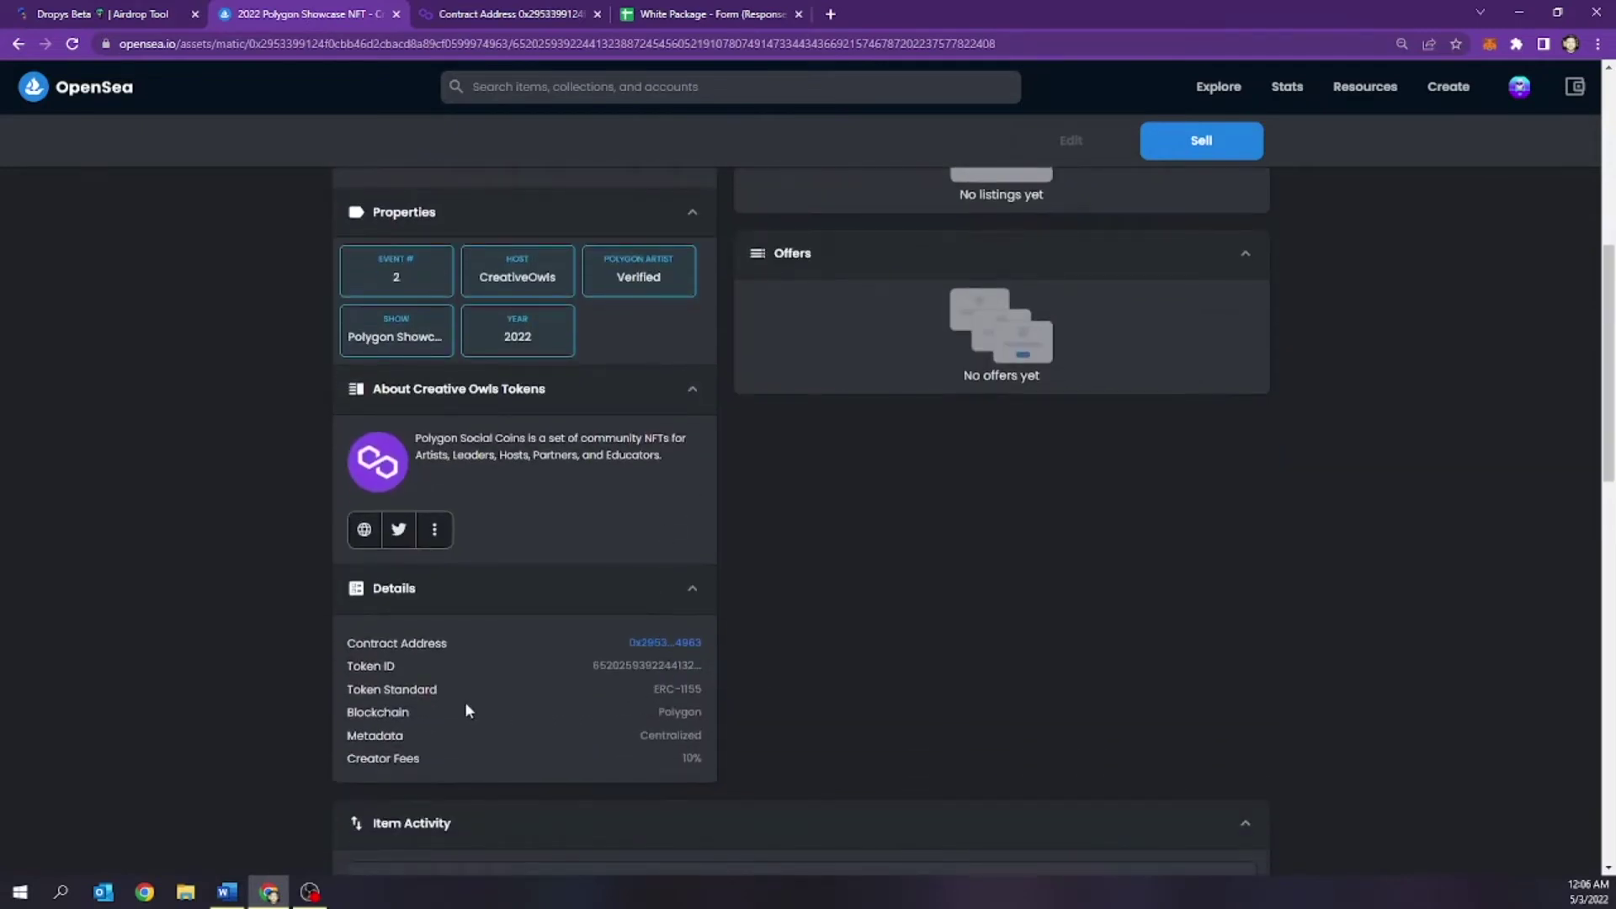
{"action": "left_click", "coordinate": [689, 671]}
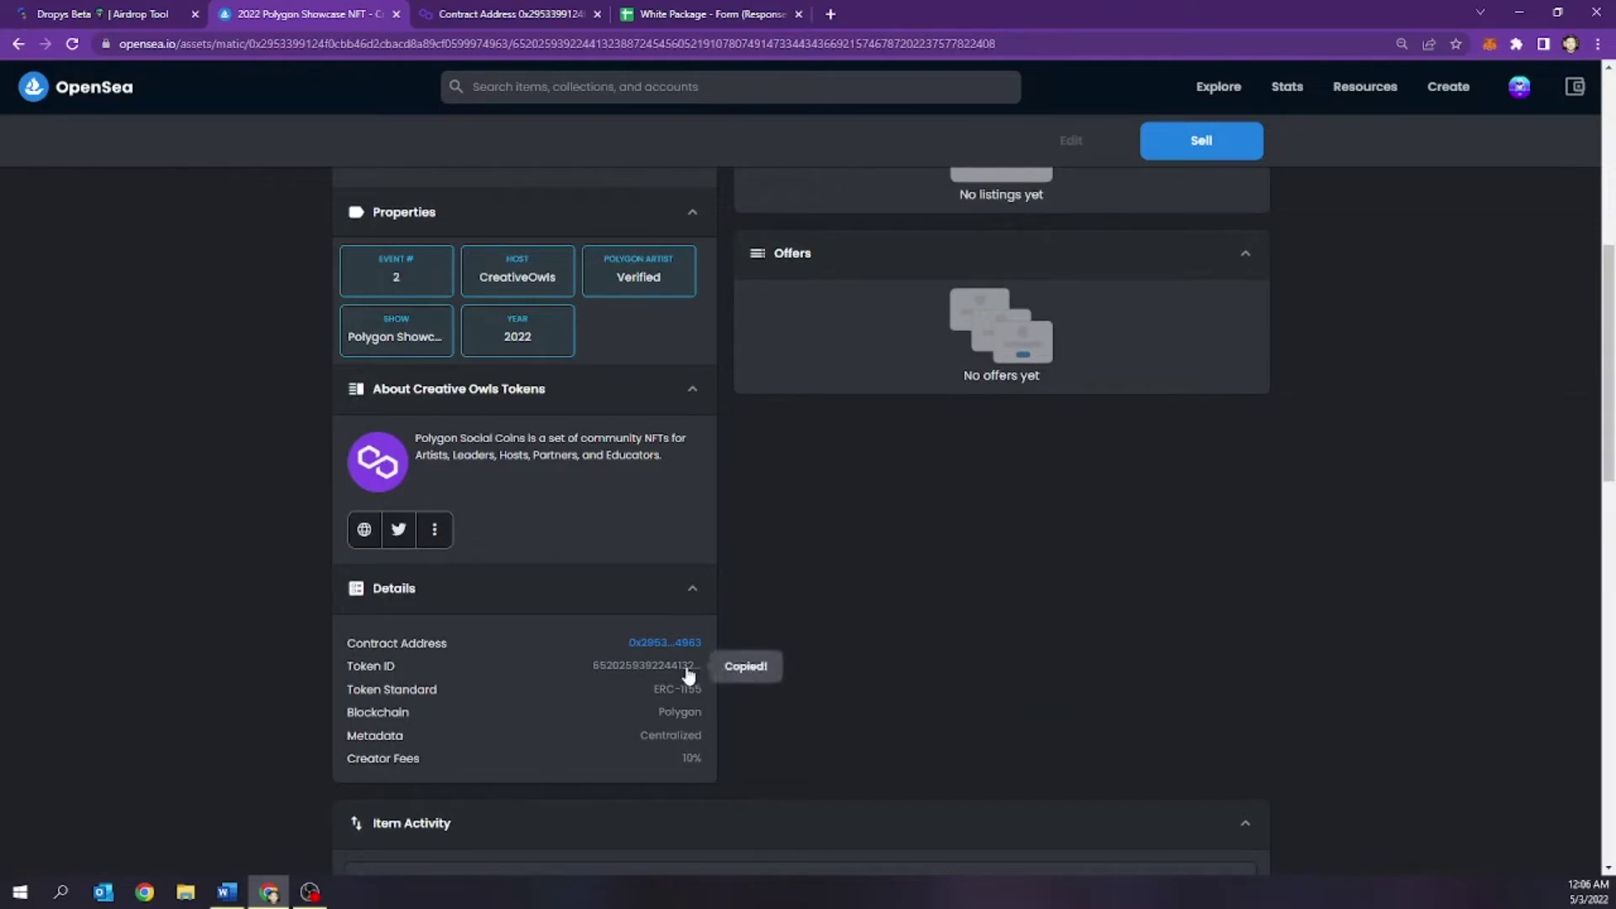
{"action": "left_click", "coordinate": [111, 14]}
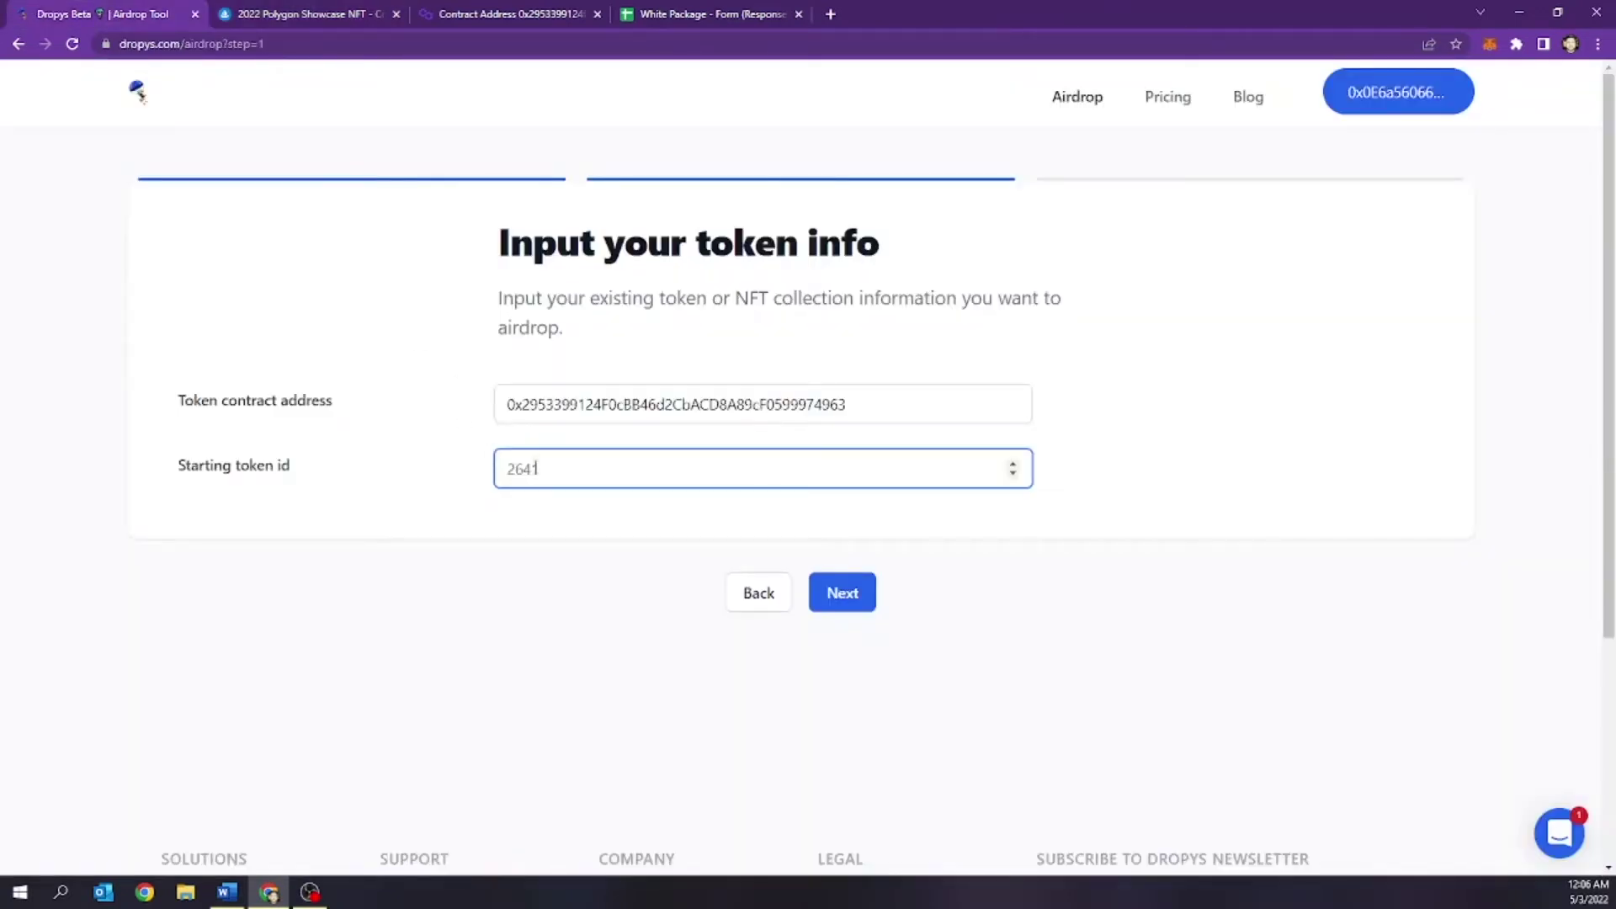
{"action": "double_click", "coordinate": [530, 468]}
{"action": "key", "text": "ctrl+v"}
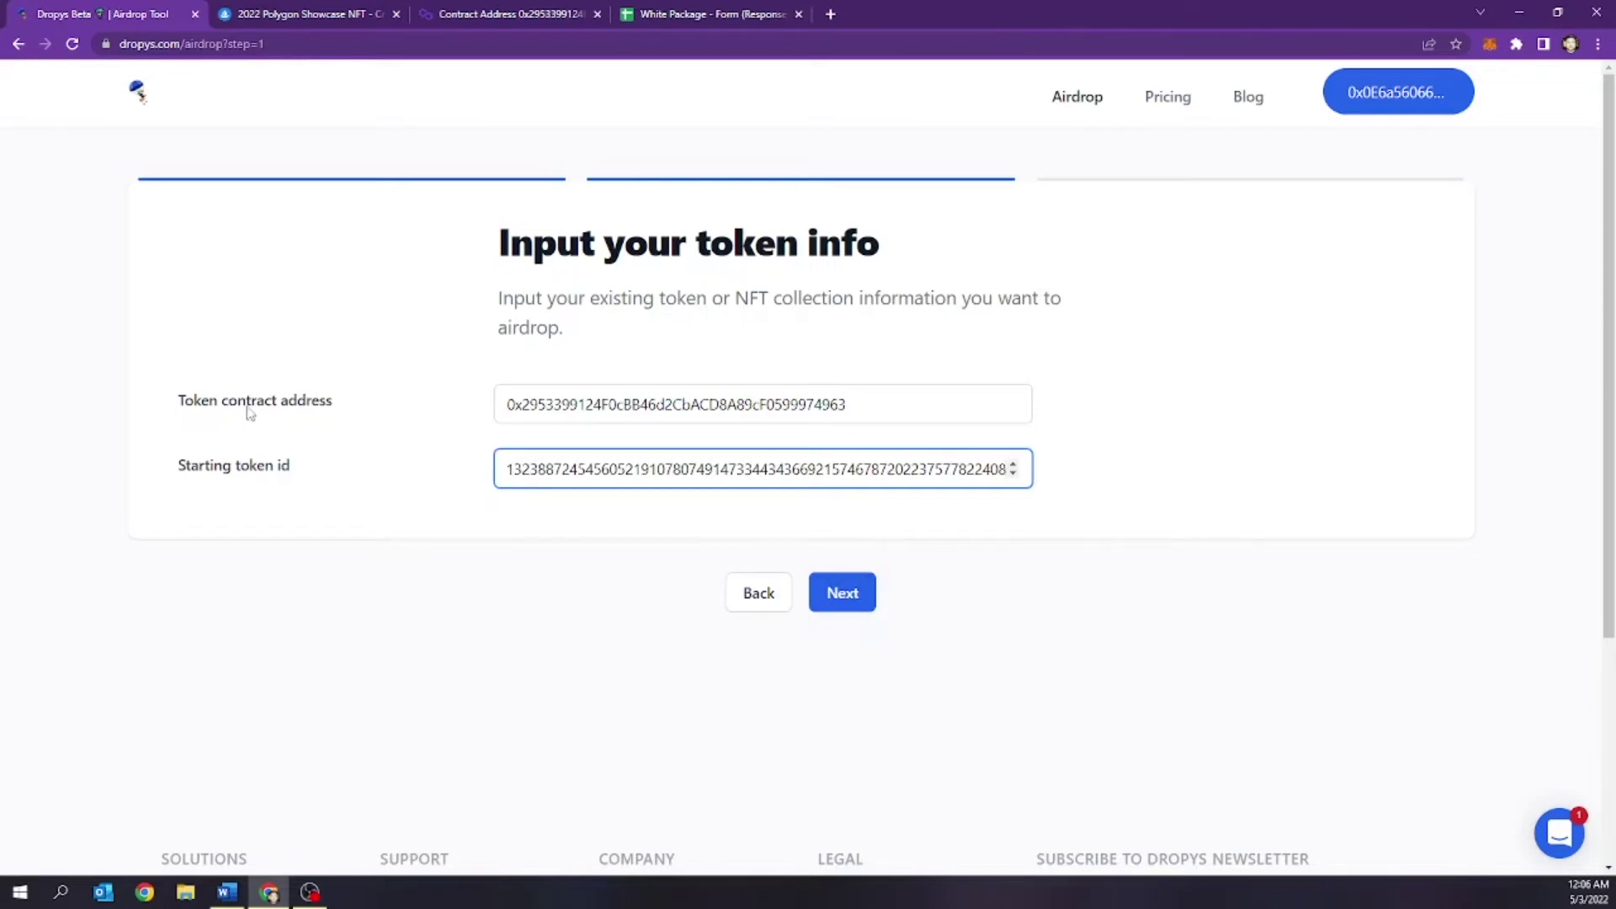
- Advance to the airdrop summary: 52 recipients, 2.6000 MATIC fee, 0.07 MATIC estimated gas
{"action": "left_click", "coordinate": [848, 600]}
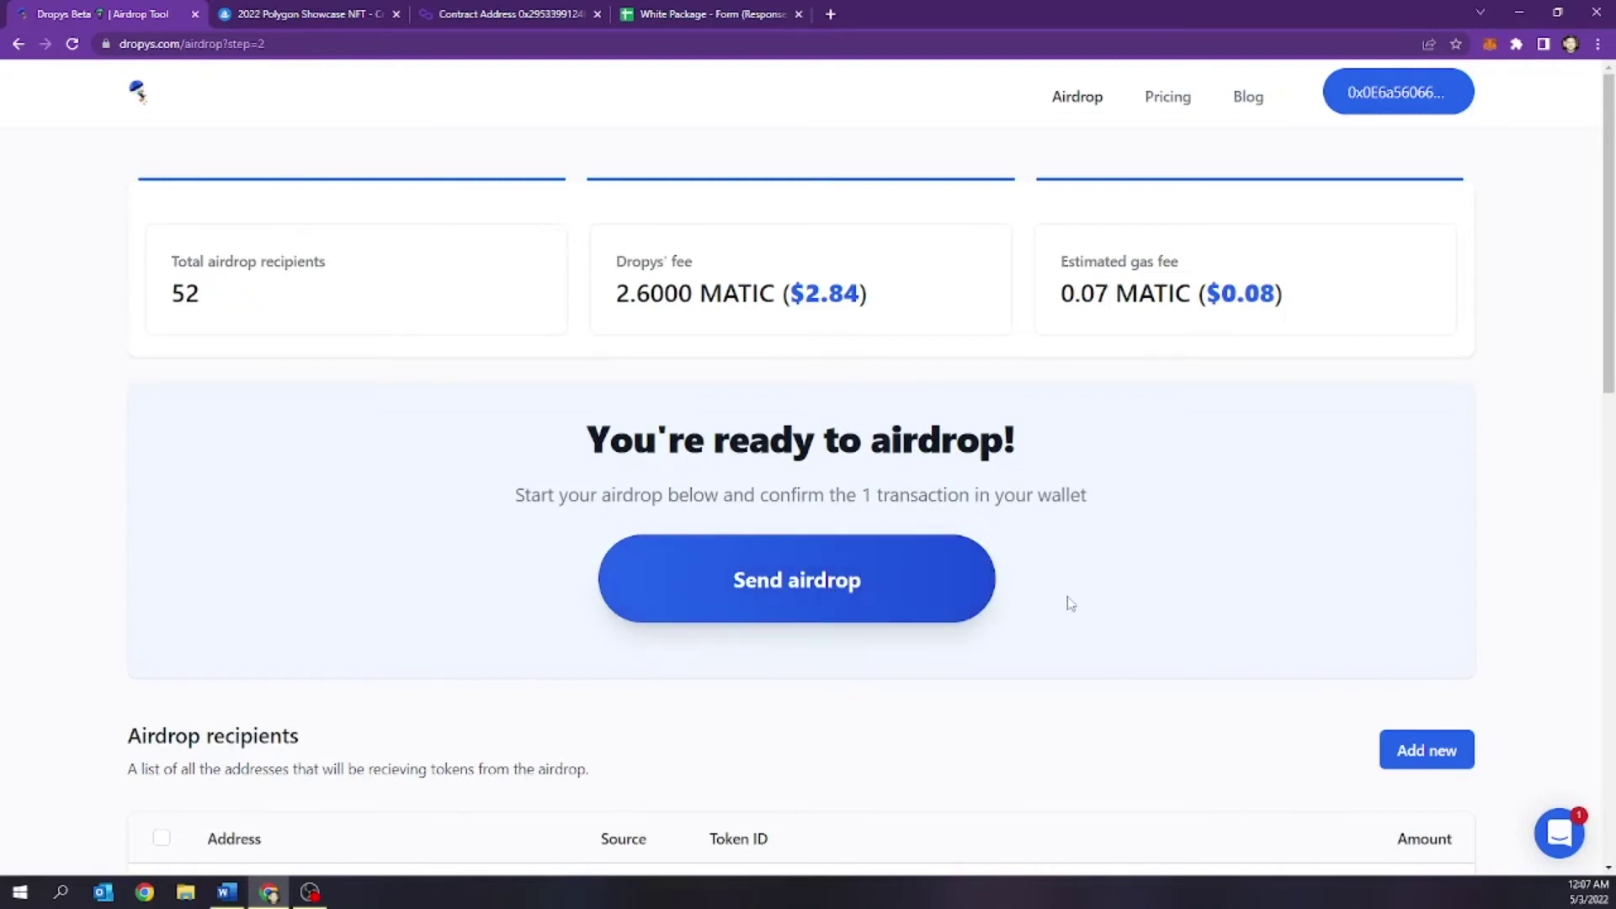
- Send the airdrop to 52 recipients and approve its mint transaction in MetaMask
{"action": "left_click", "coordinate": [787, 596]}
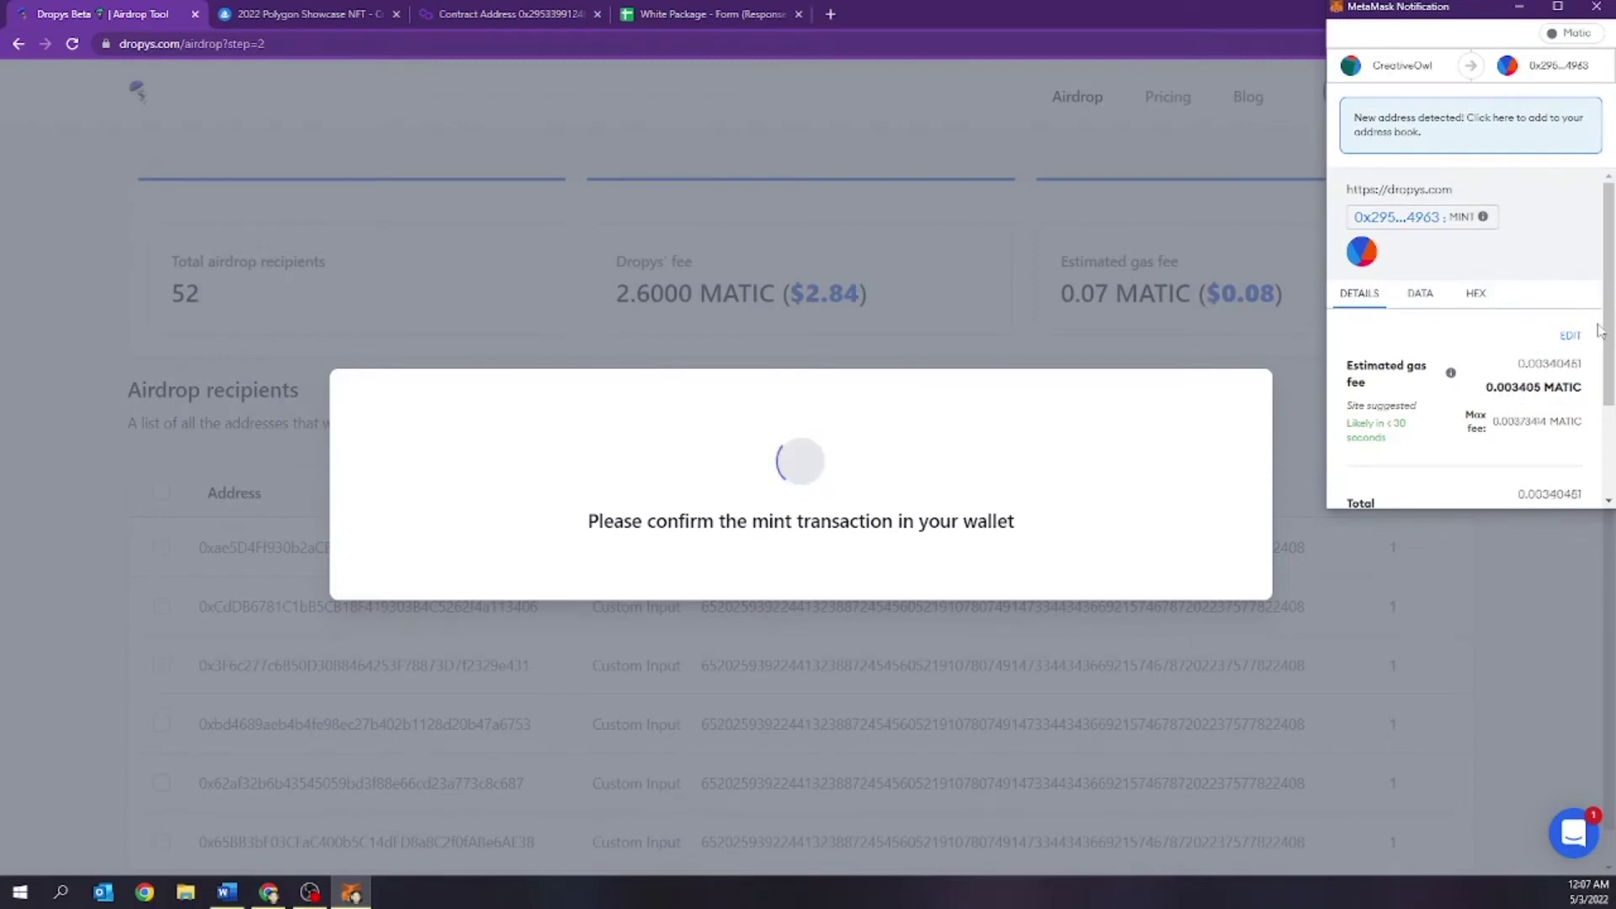
{"action": "scroll", "coordinate": [1567, 401], "scroll_direction": "down", "scroll_amount": 2}
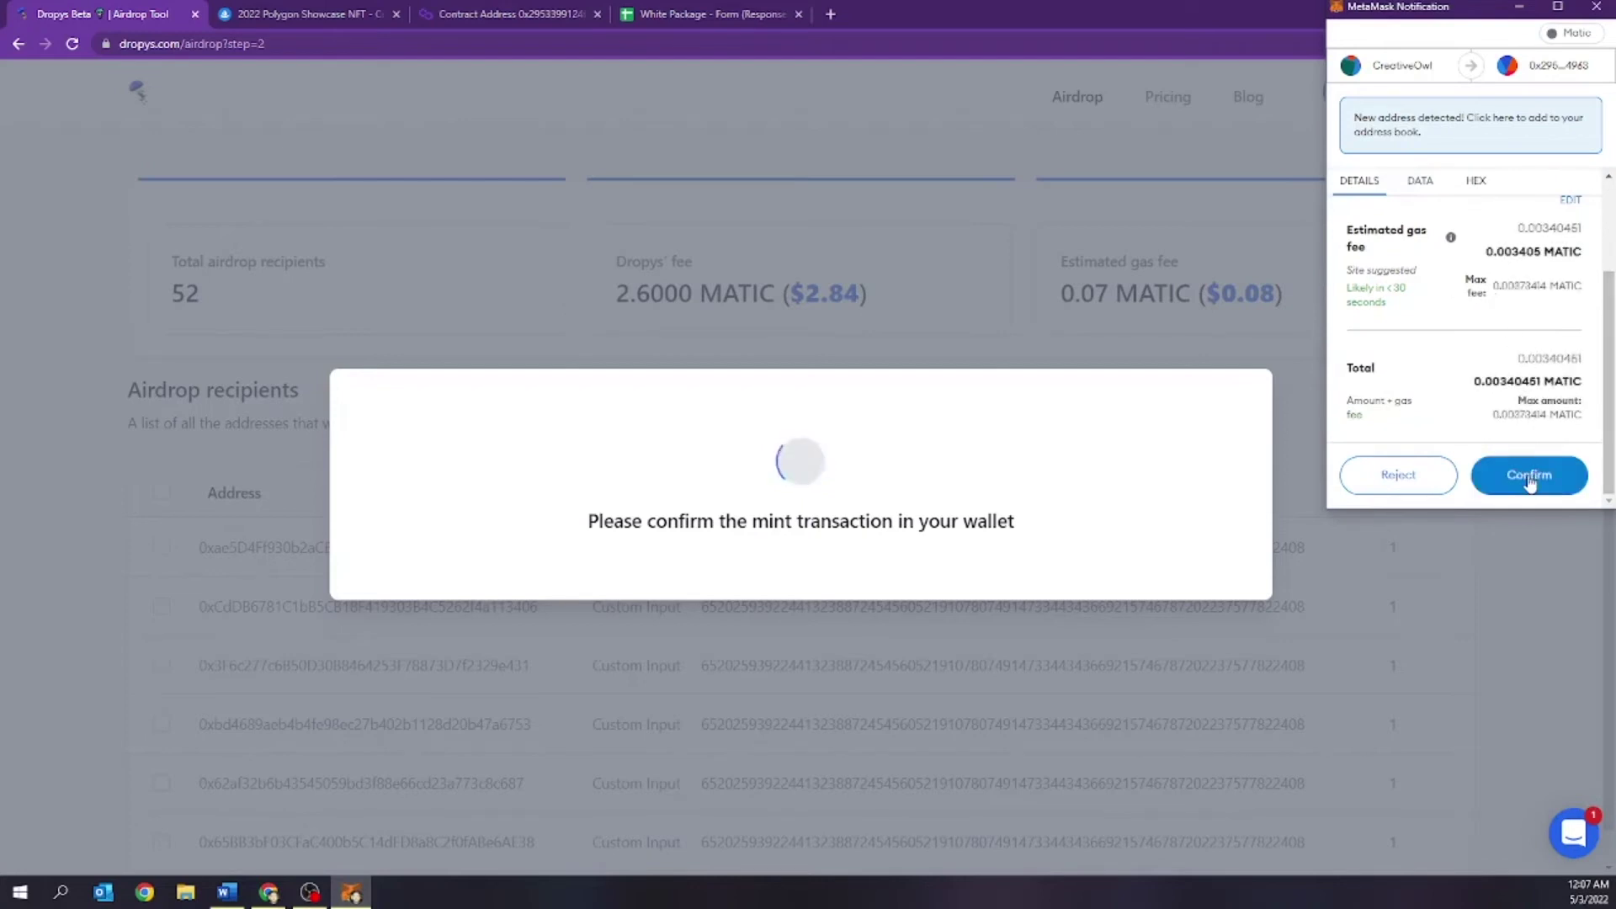
{"action": "left_click", "coordinate": [1518, 477]}
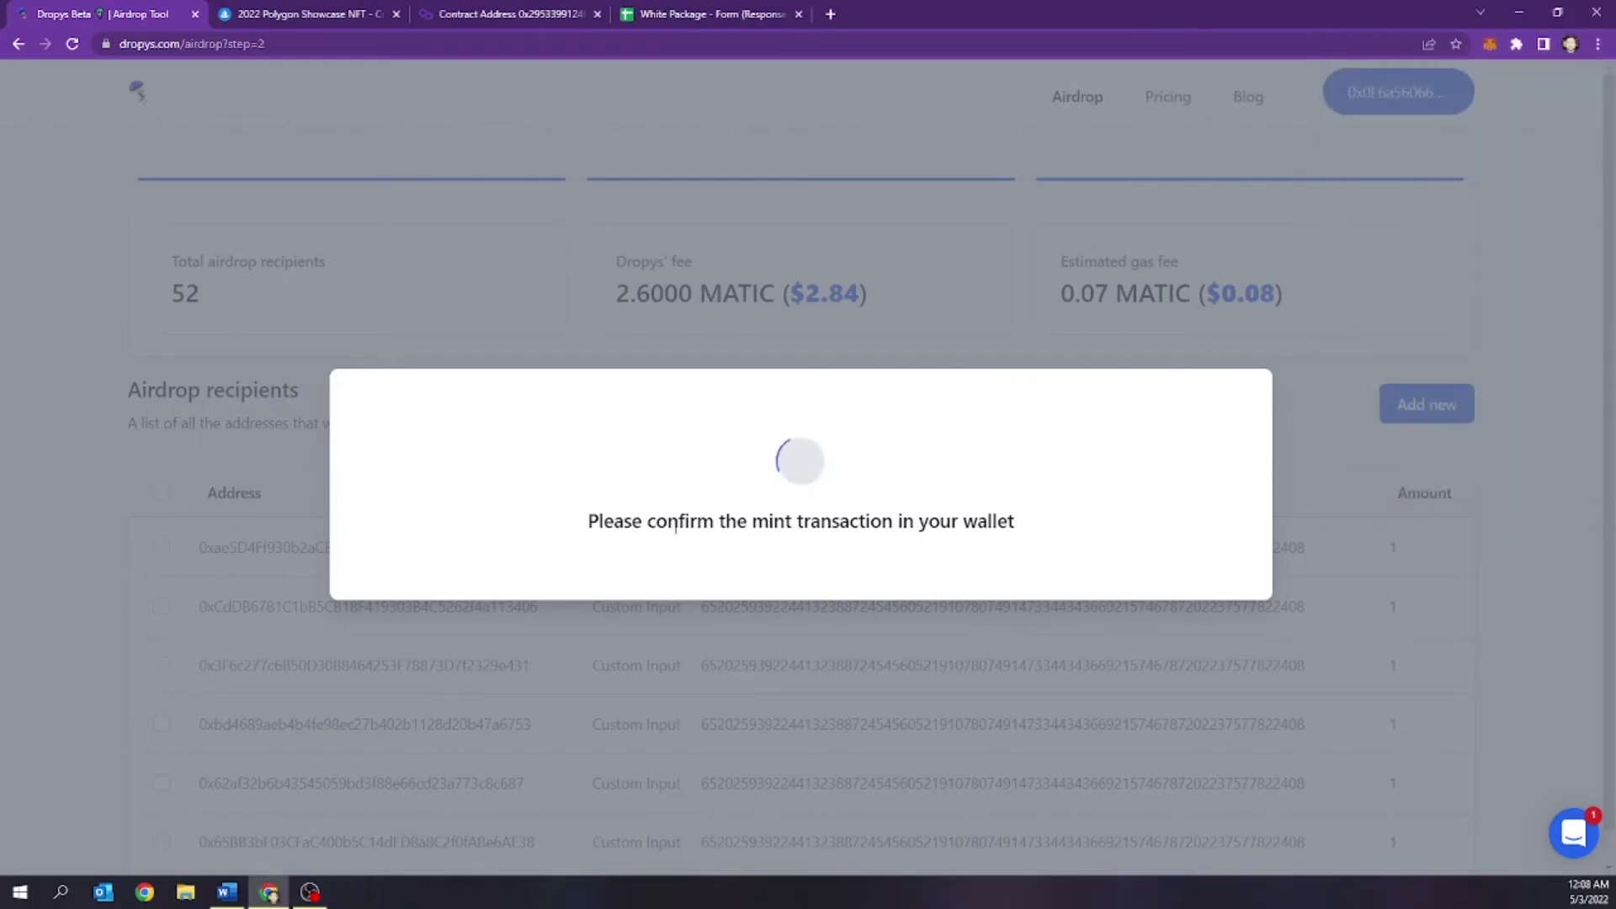
{"action": "left_click", "coordinate": [312, 20]}
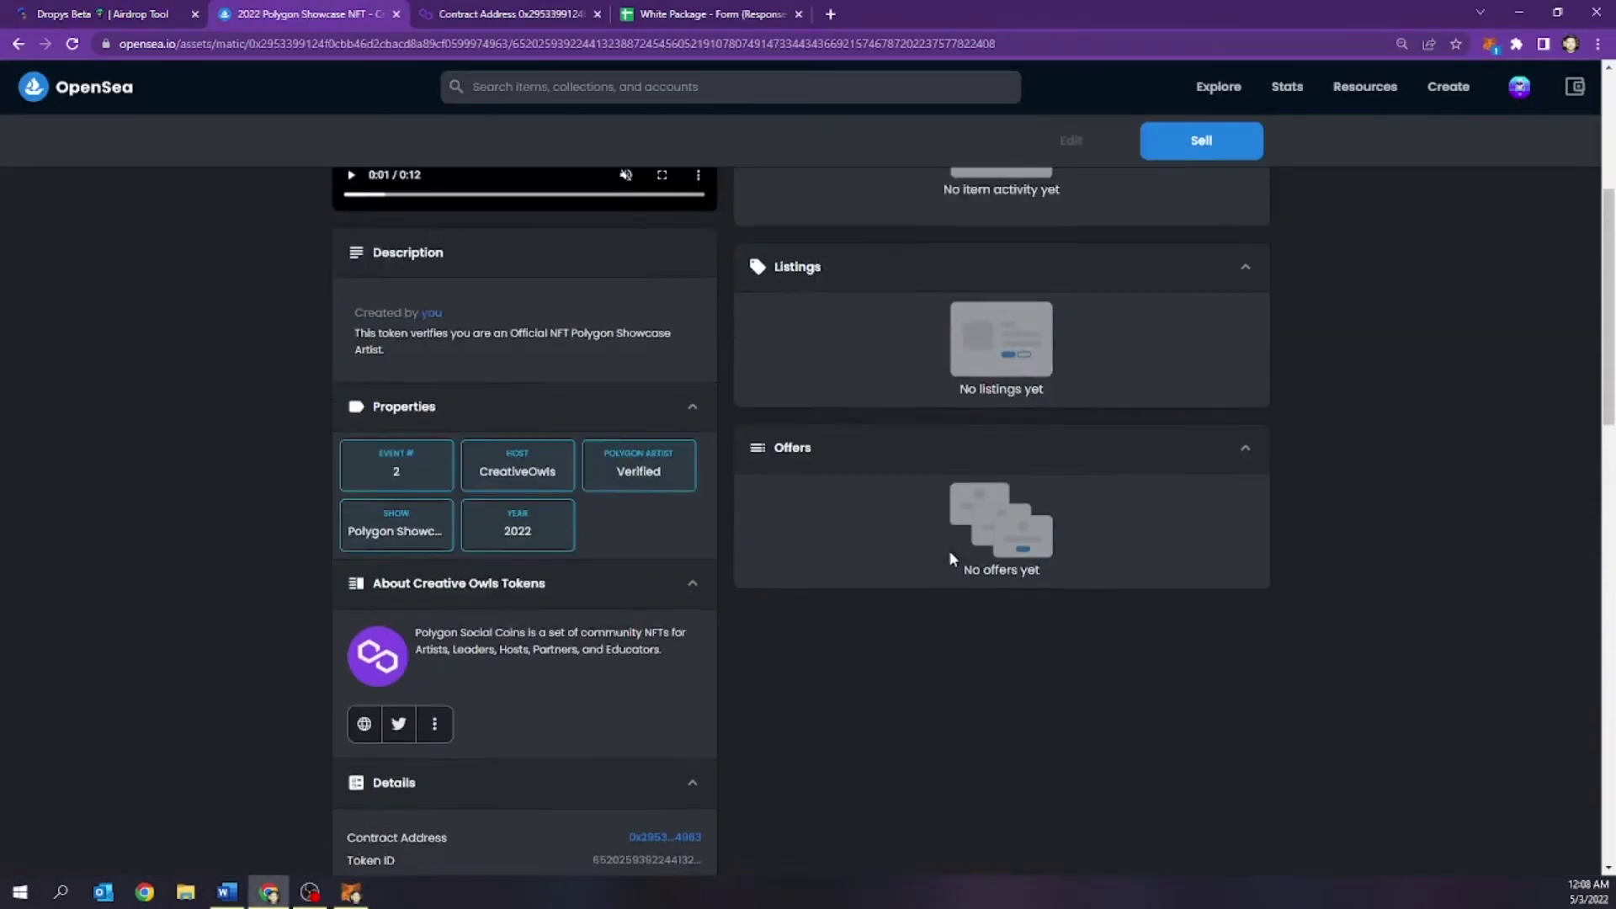
{"action": "scroll", "coordinate": [950, 551], "scroll_direction": "down", "scroll_amount": 5}
{"action": "scroll", "coordinate": [946, 564], "scroll_direction": "down", "scroll_amount": 2}
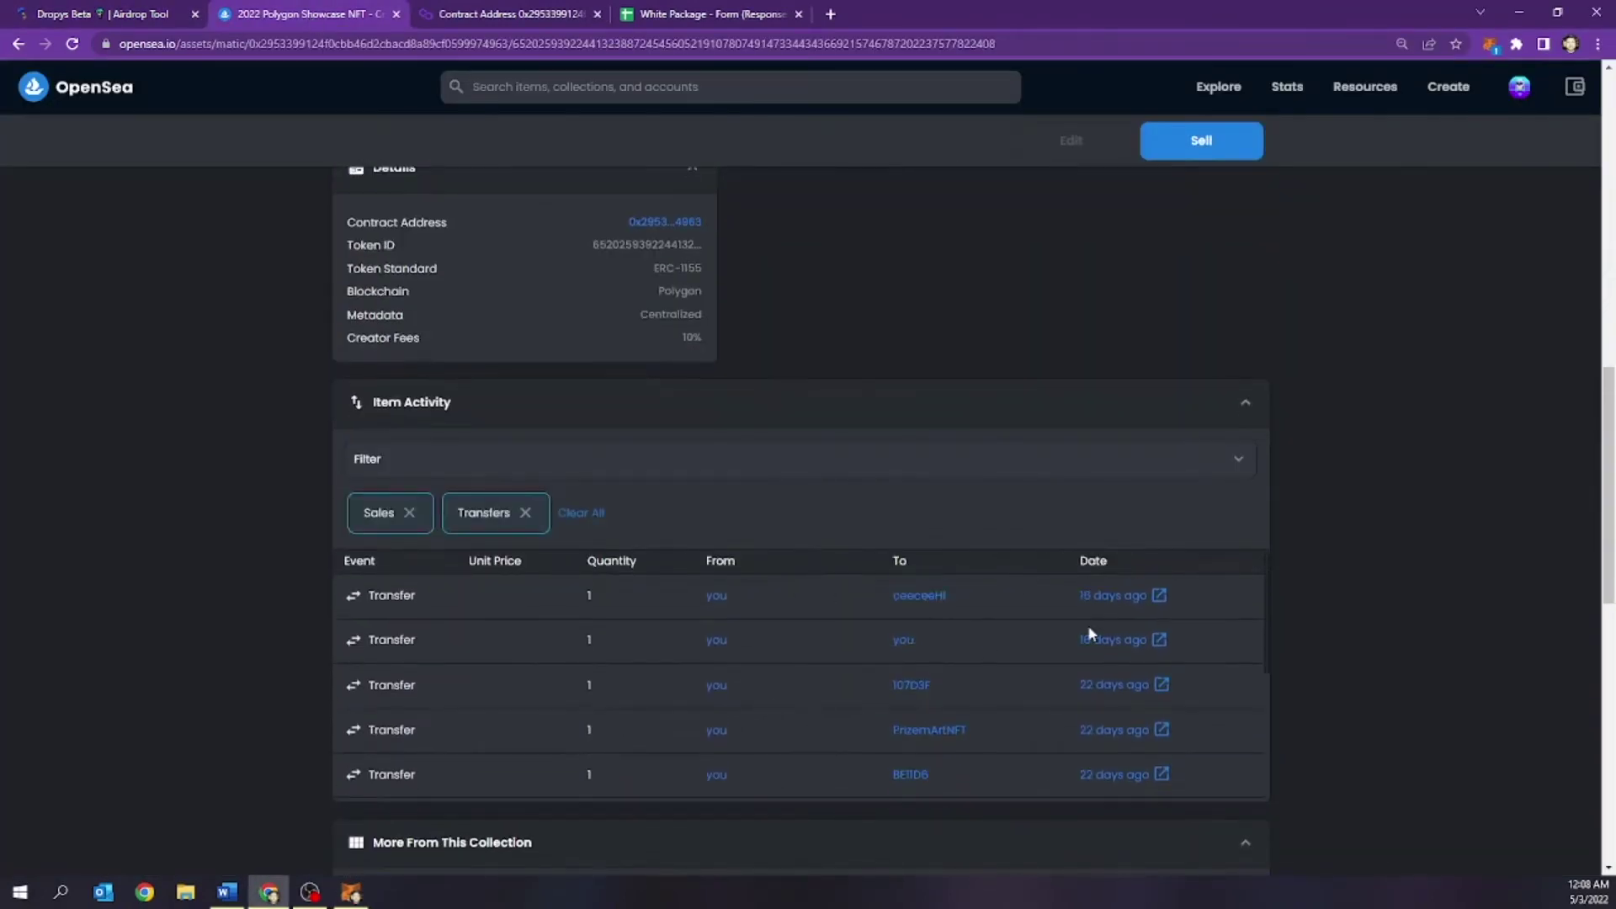
{"action": "scroll", "coordinate": [967, 656], "scroll_direction": "up", "scroll_amount": 1}
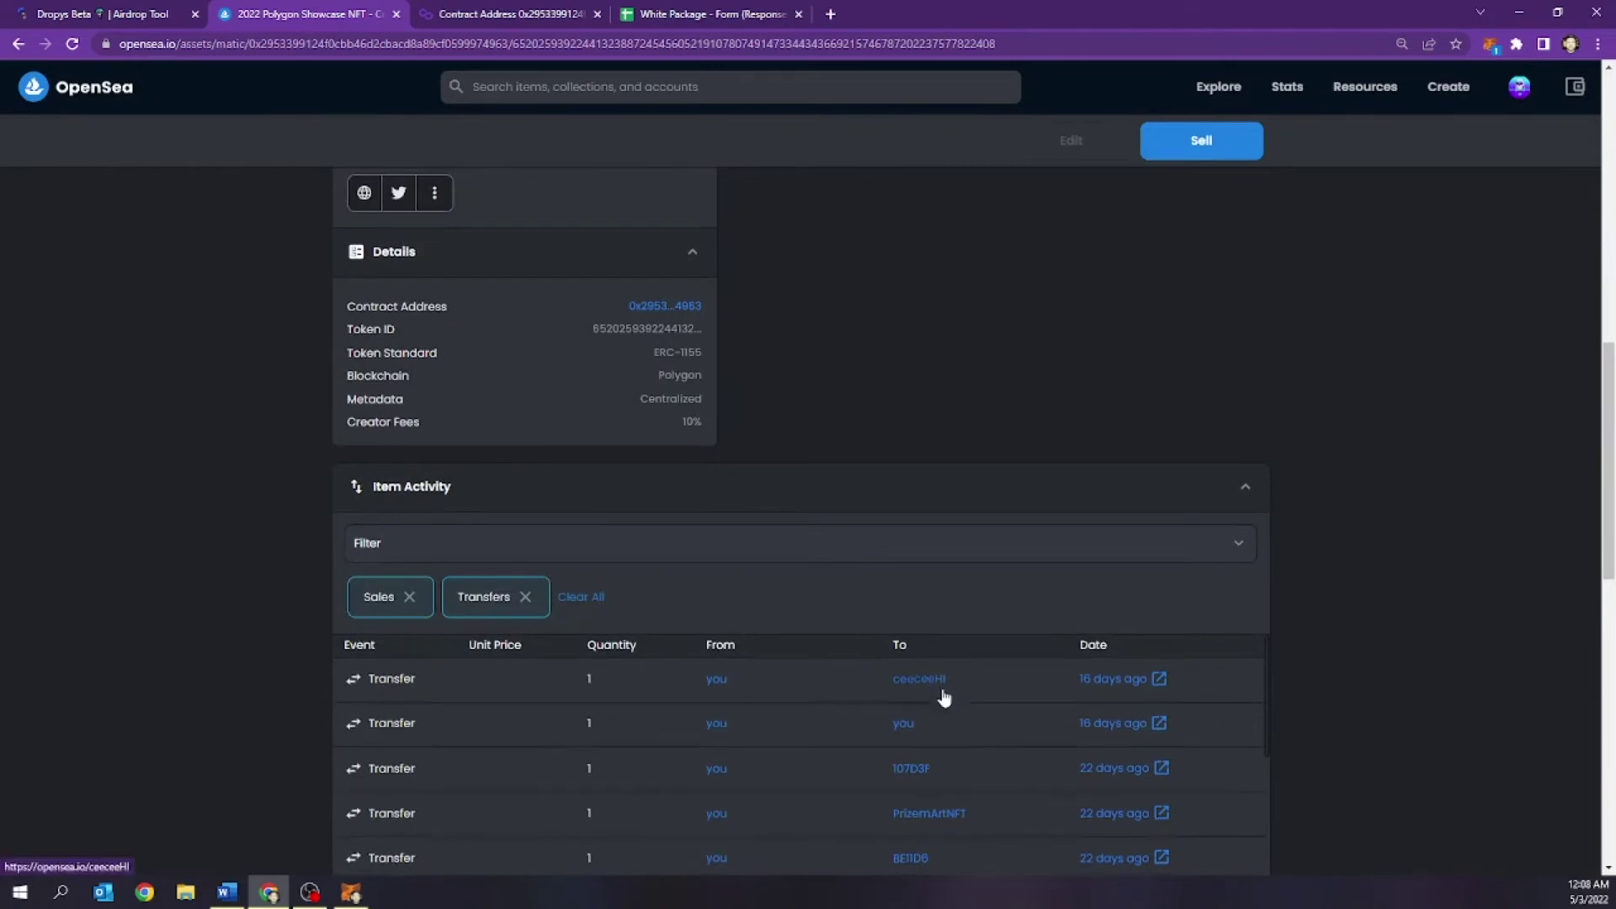
{"action": "scroll", "coordinate": [948, 749], "scroll_direction": "down", "scroll_amount": 1}
{"action": "scroll", "coordinate": [953, 812], "scroll_direction": "down", "scroll_amount": 5}
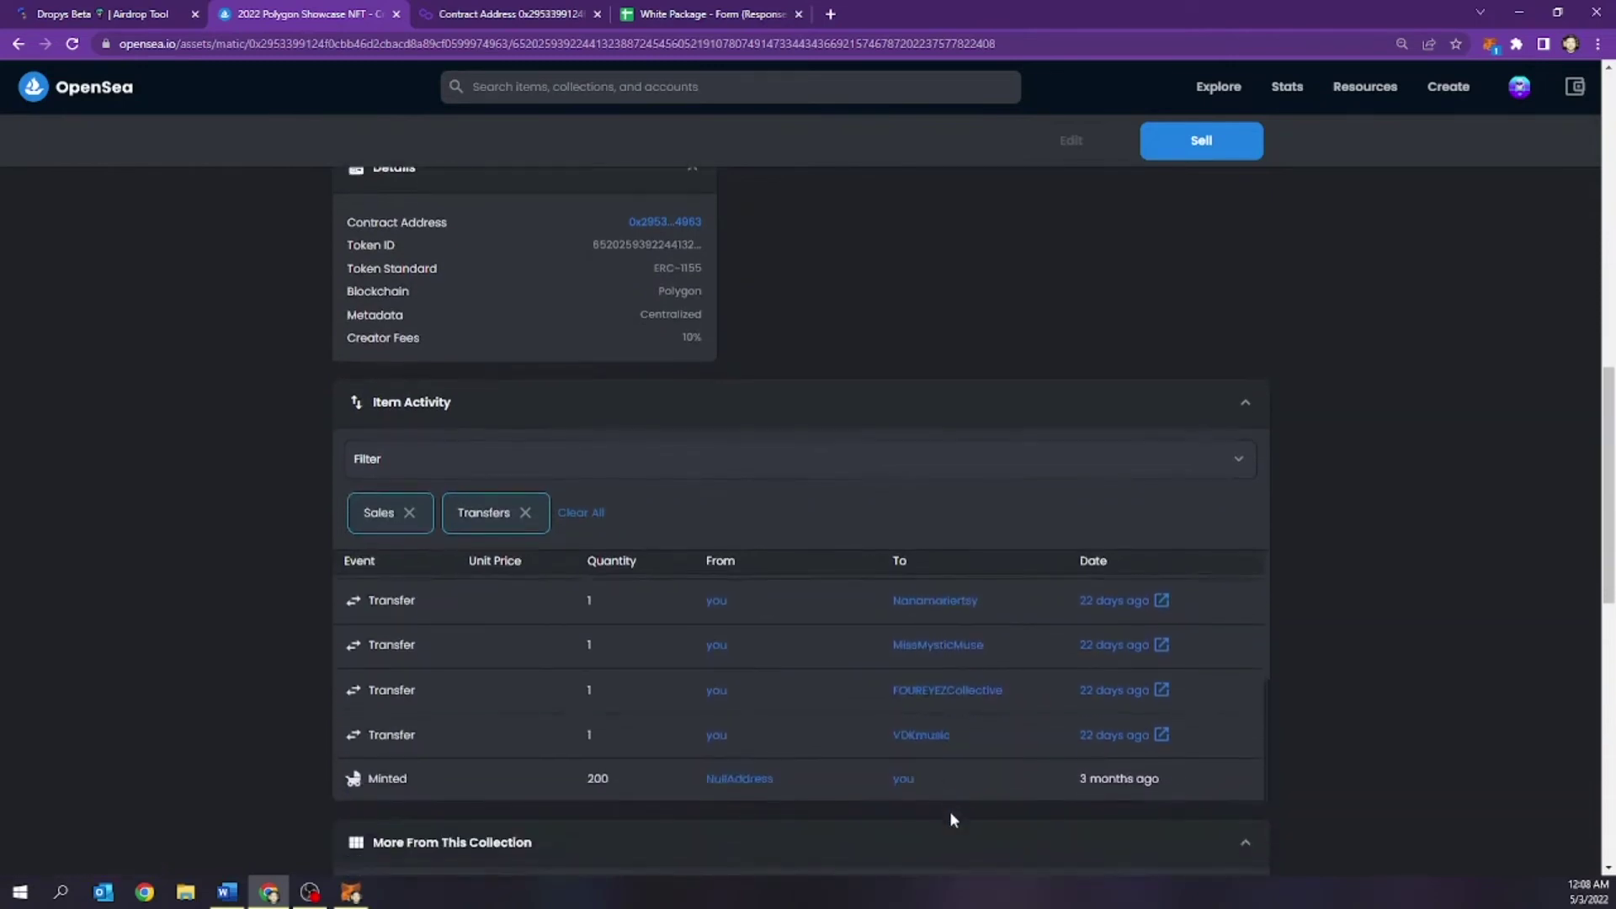
{"action": "scroll", "coordinate": [944, 781], "scroll_direction": "up", "scroll_amount": 3}
{"action": "scroll", "coordinate": [1377, 562], "scroll_direction": "down", "scroll_amount": 3}
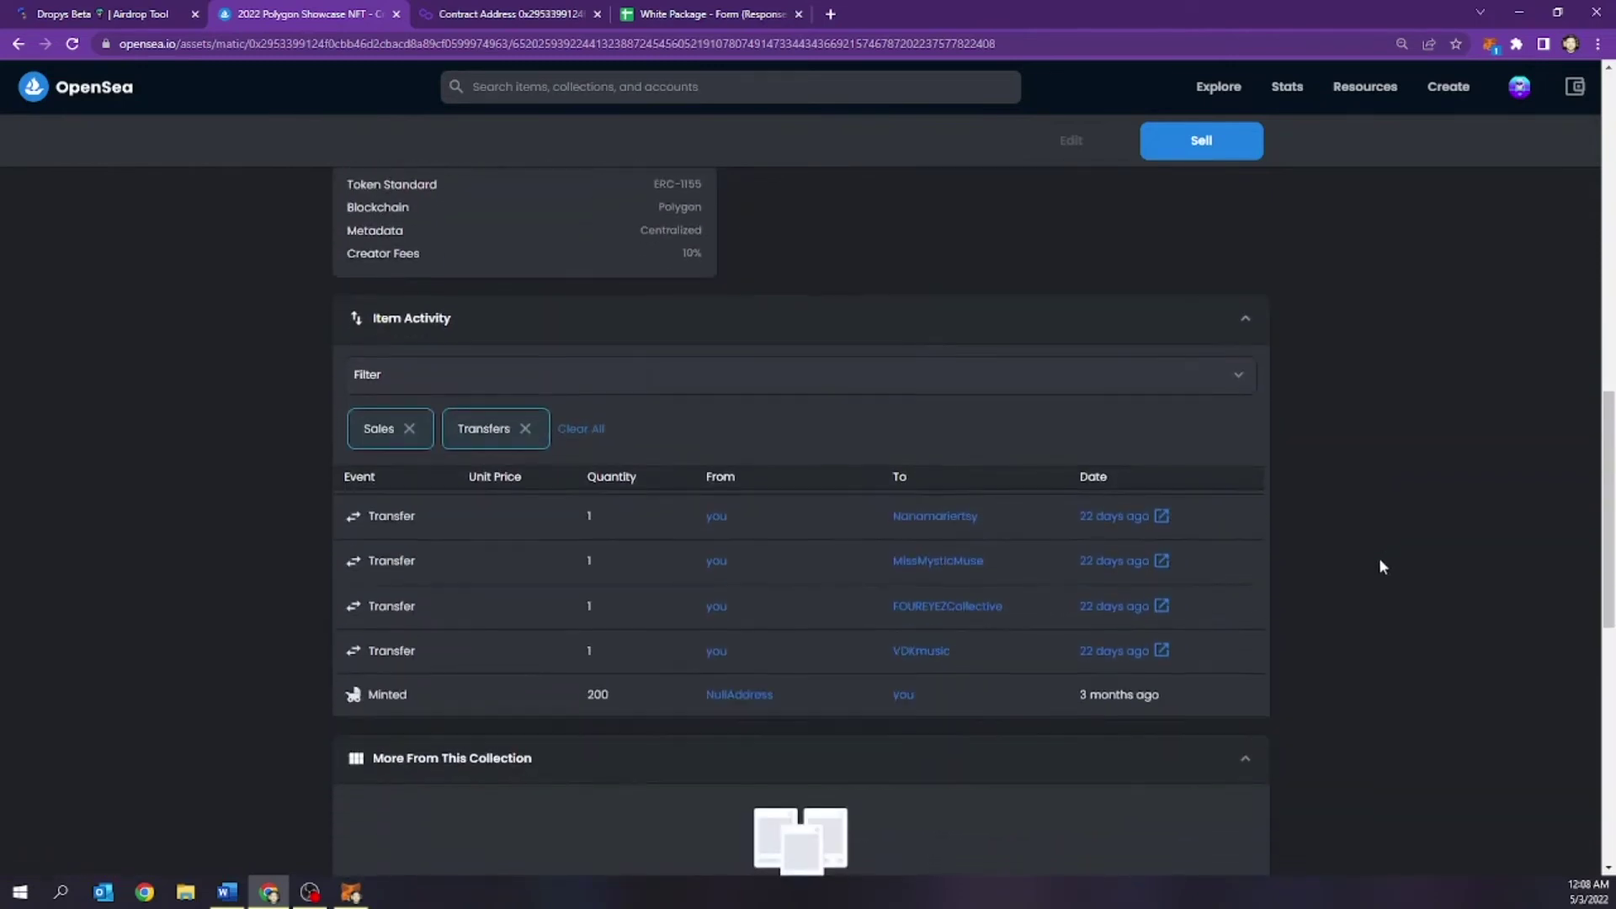
{"action": "scroll", "coordinate": [999, 631], "scroll_direction": "up", "scroll_amount": 4}
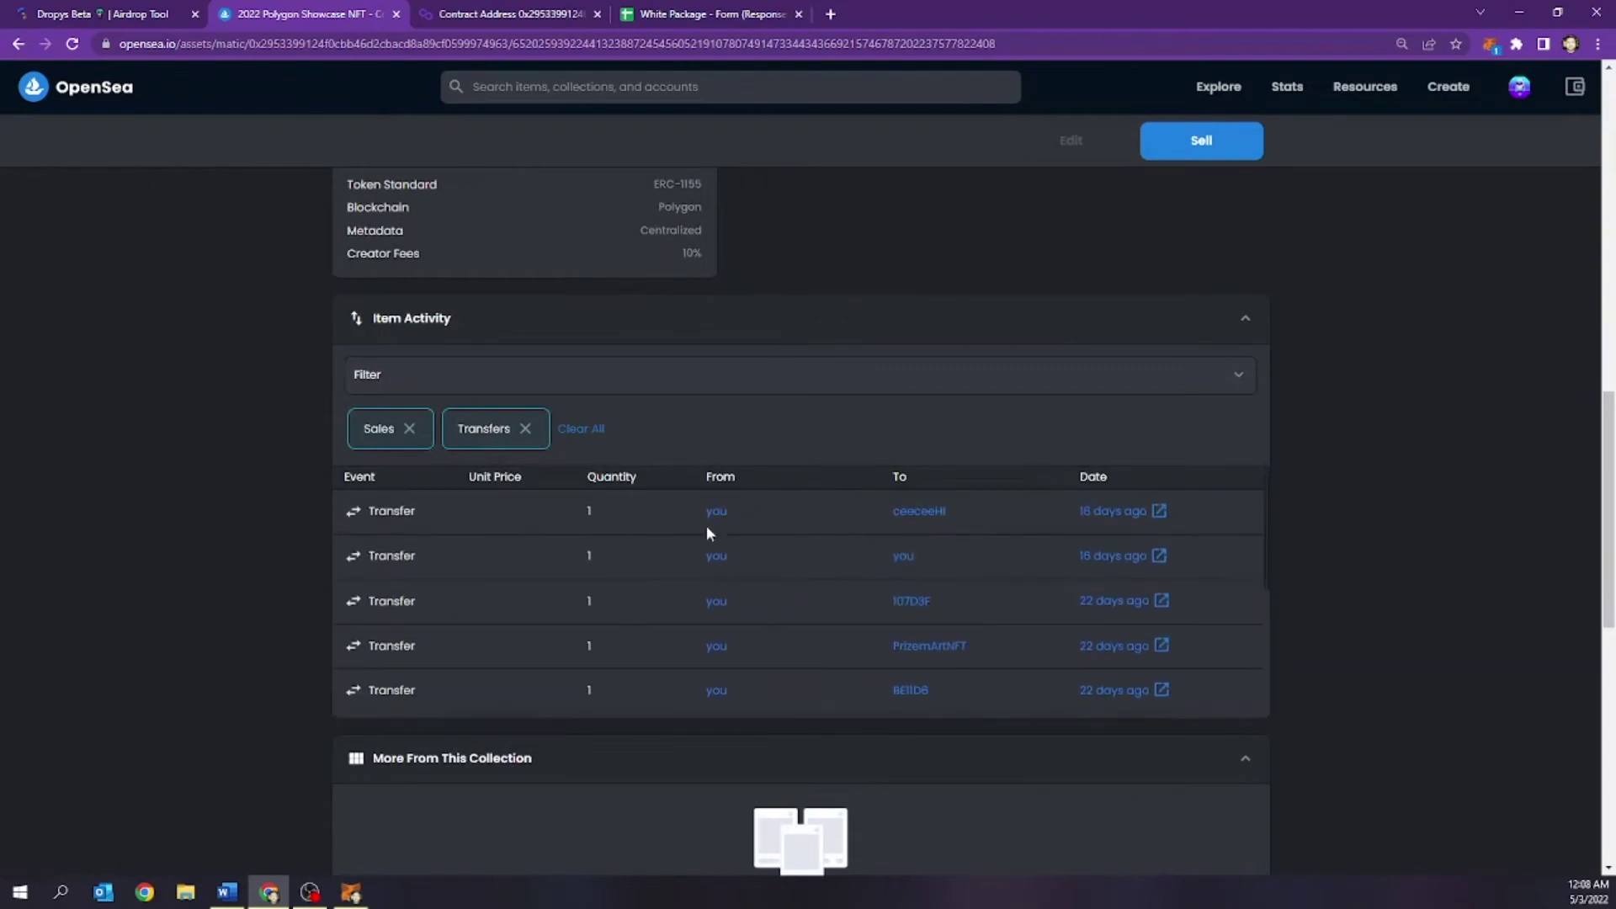
{"action": "left_click", "coordinate": [101, 13]}
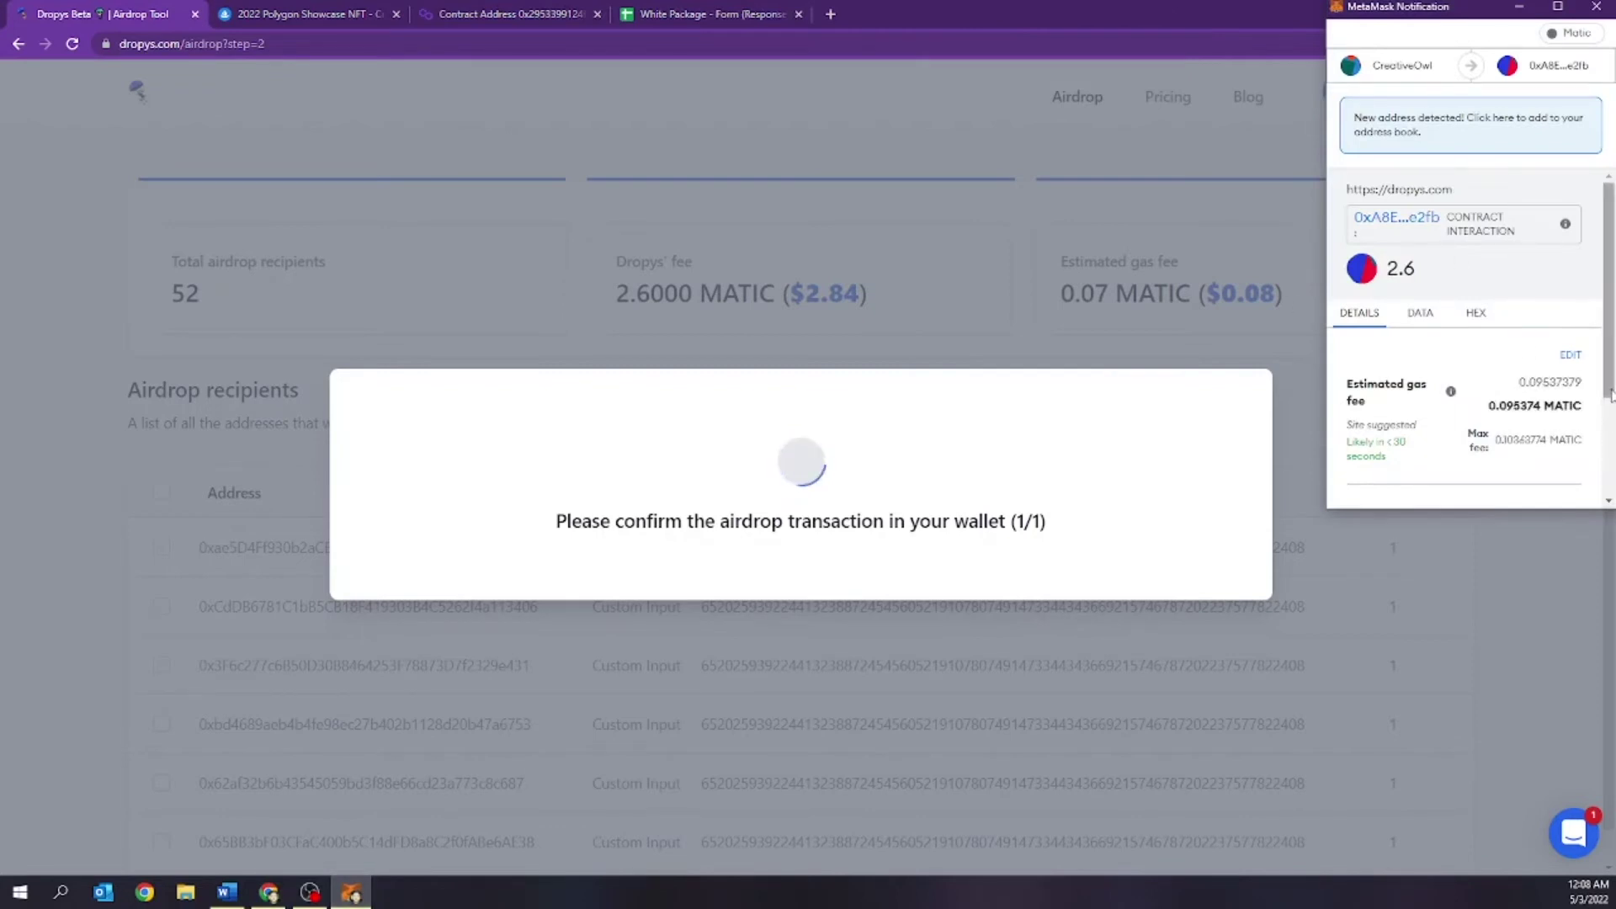
- Confirm the 2.6 MATIC airdrop transaction in the MetaMask popup
{"action": "scroll", "coordinate": [1571, 370], "scroll_direction": "down", "scroll_amount": 3}
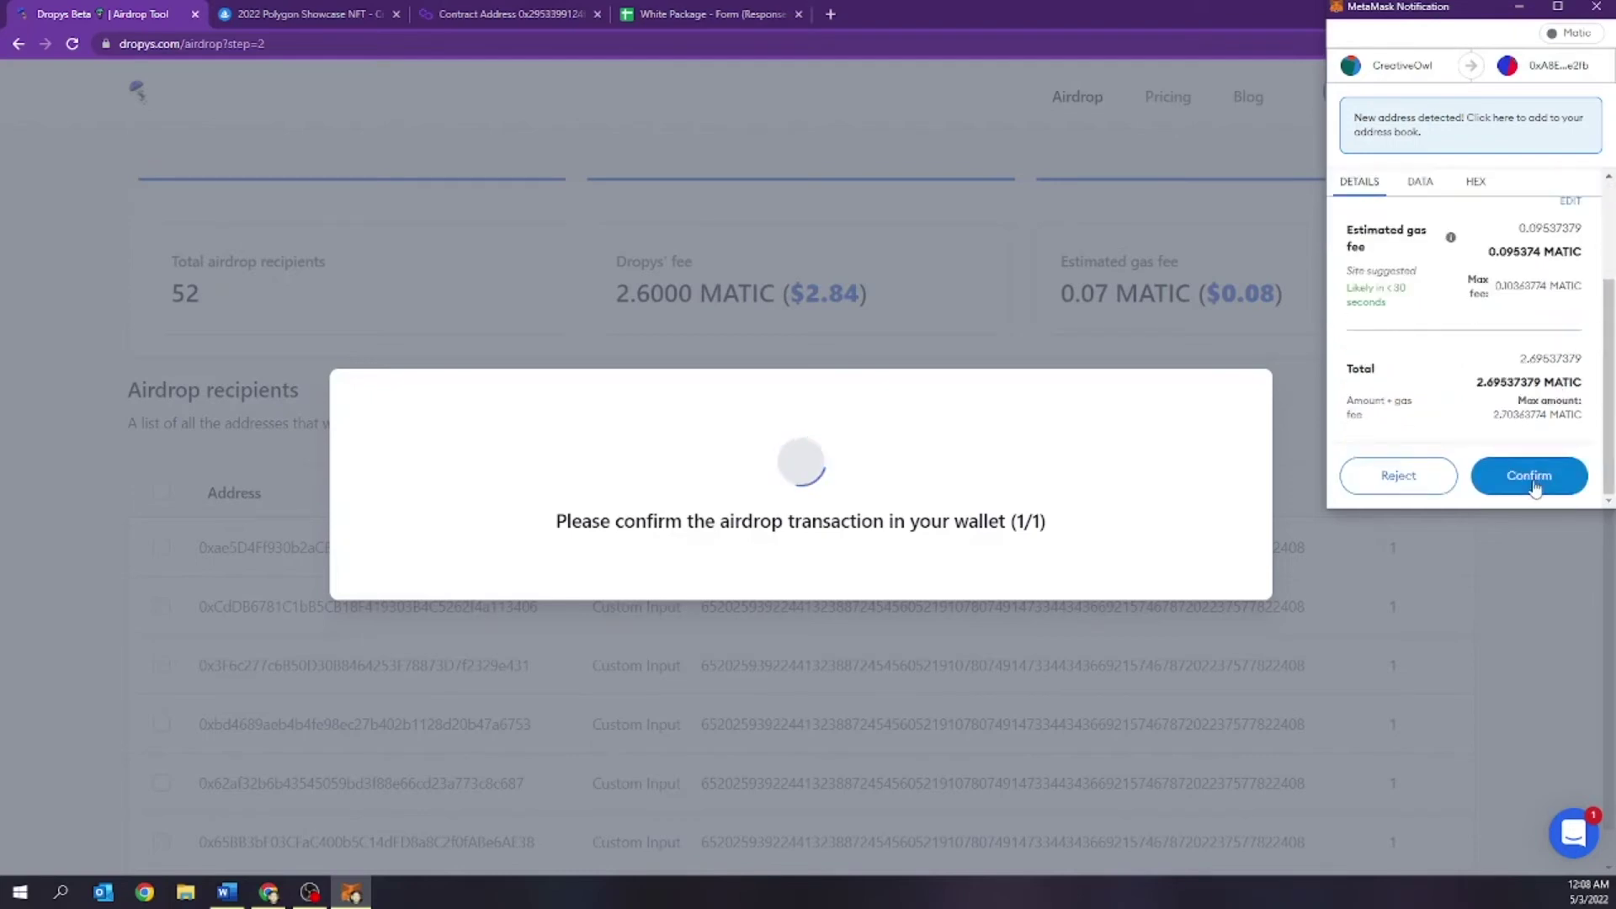
{"action": "left_click", "coordinate": [1532, 479]}
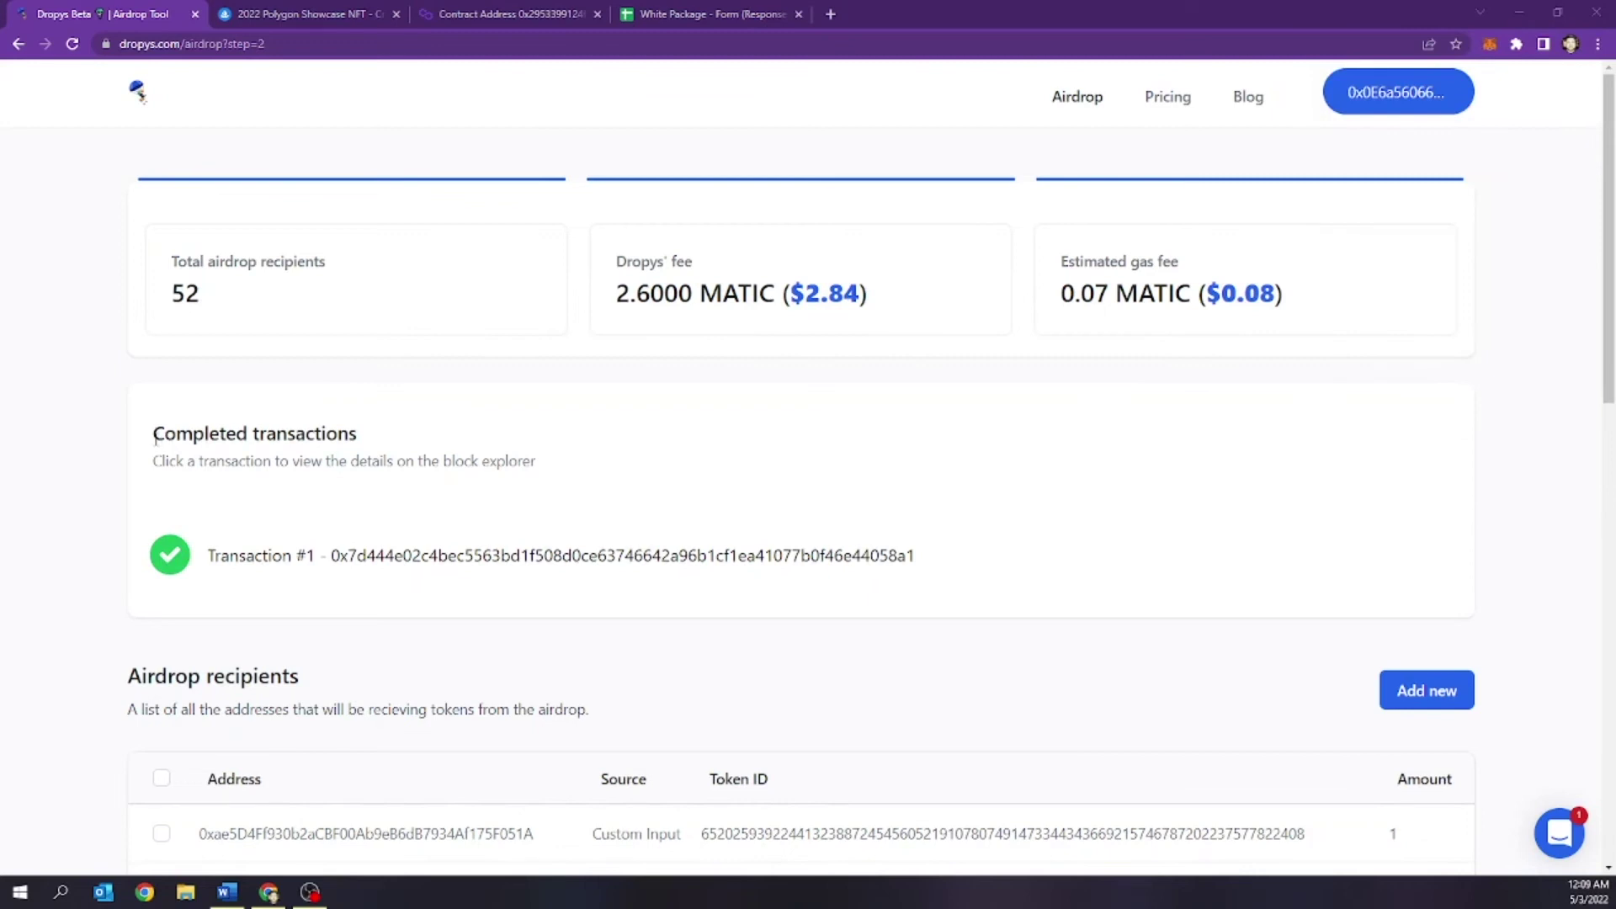
- Open the completed transaction on Polygonscan and review its success status and token transfers
{"action": "left_click", "coordinate": [510, 556]}
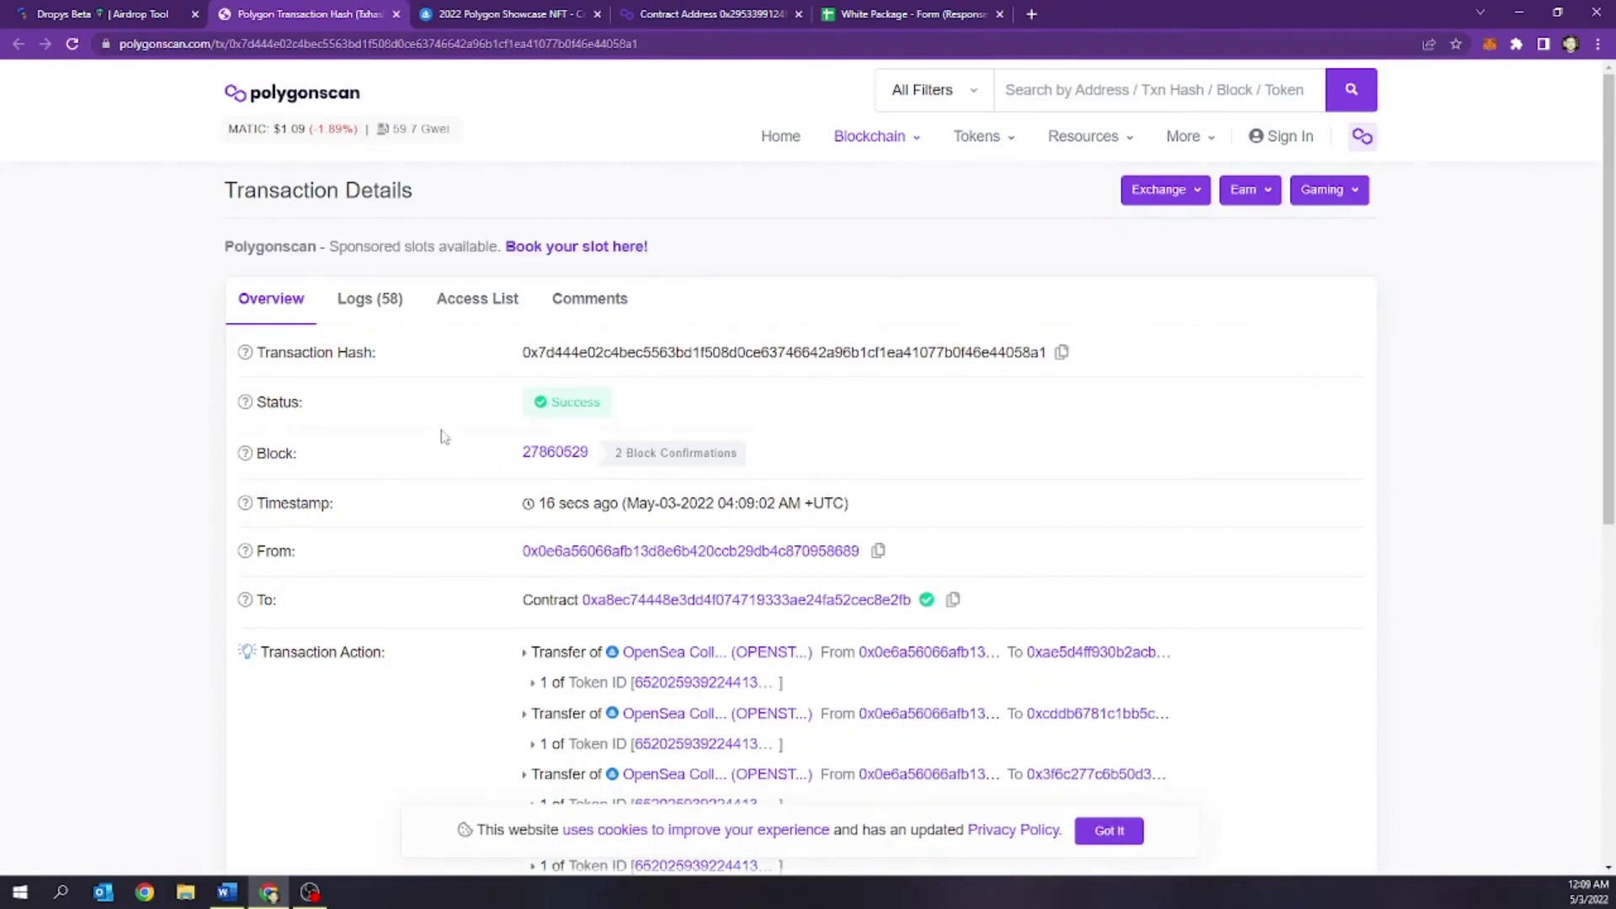
{"action": "scroll", "coordinate": [448, 366], "scroll_direction": "down", "scroll_amount": 4}
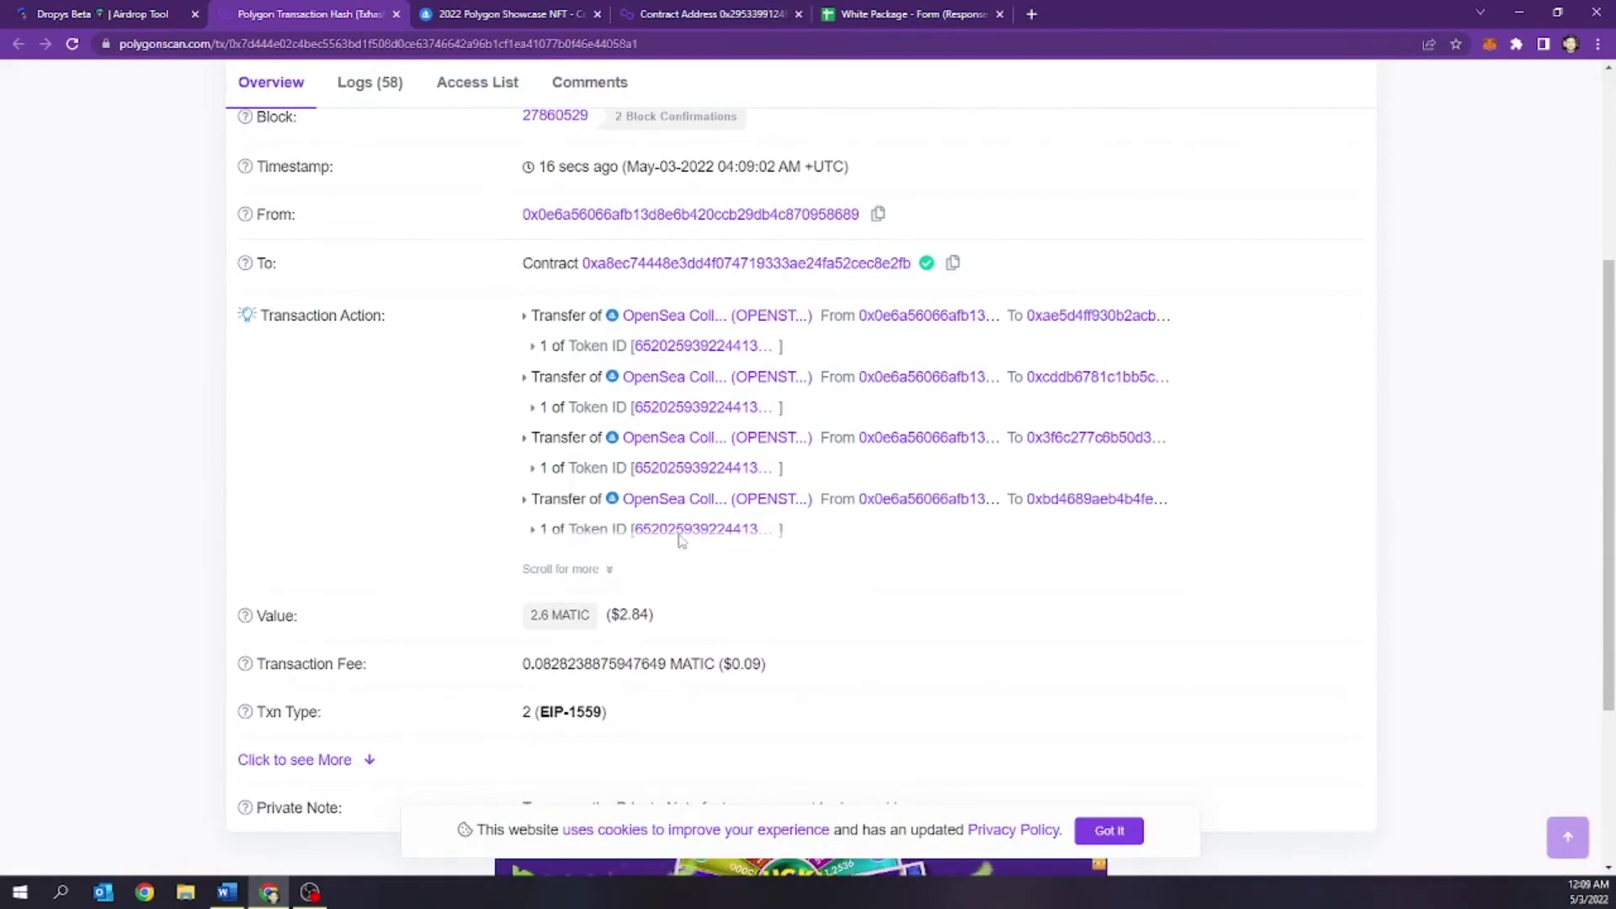
{"action": "scroll", "coordinate": [681, 540], "scroll_direction": "down", "scroll_amount": 2}
{"action": "scroll", "coordinate": [505, 538], "scroll_direction": "up", "scroll_amount": 1}
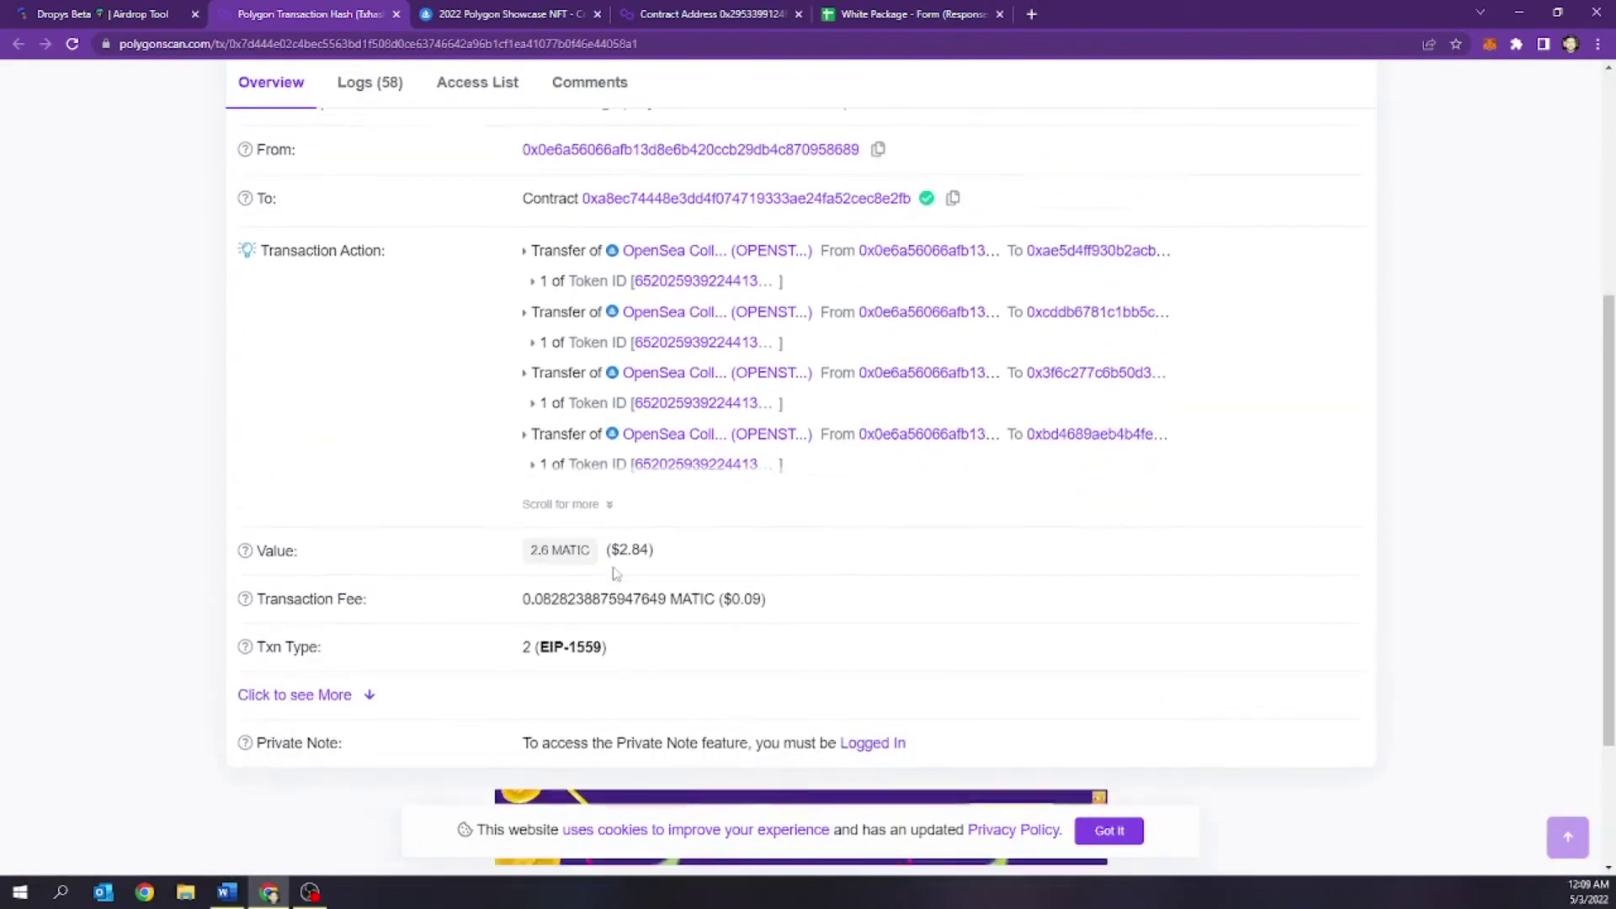
{"action": "scroll", "coordinate": [614, 572], "scroll_direction": "up", "scroll_amount": 2}
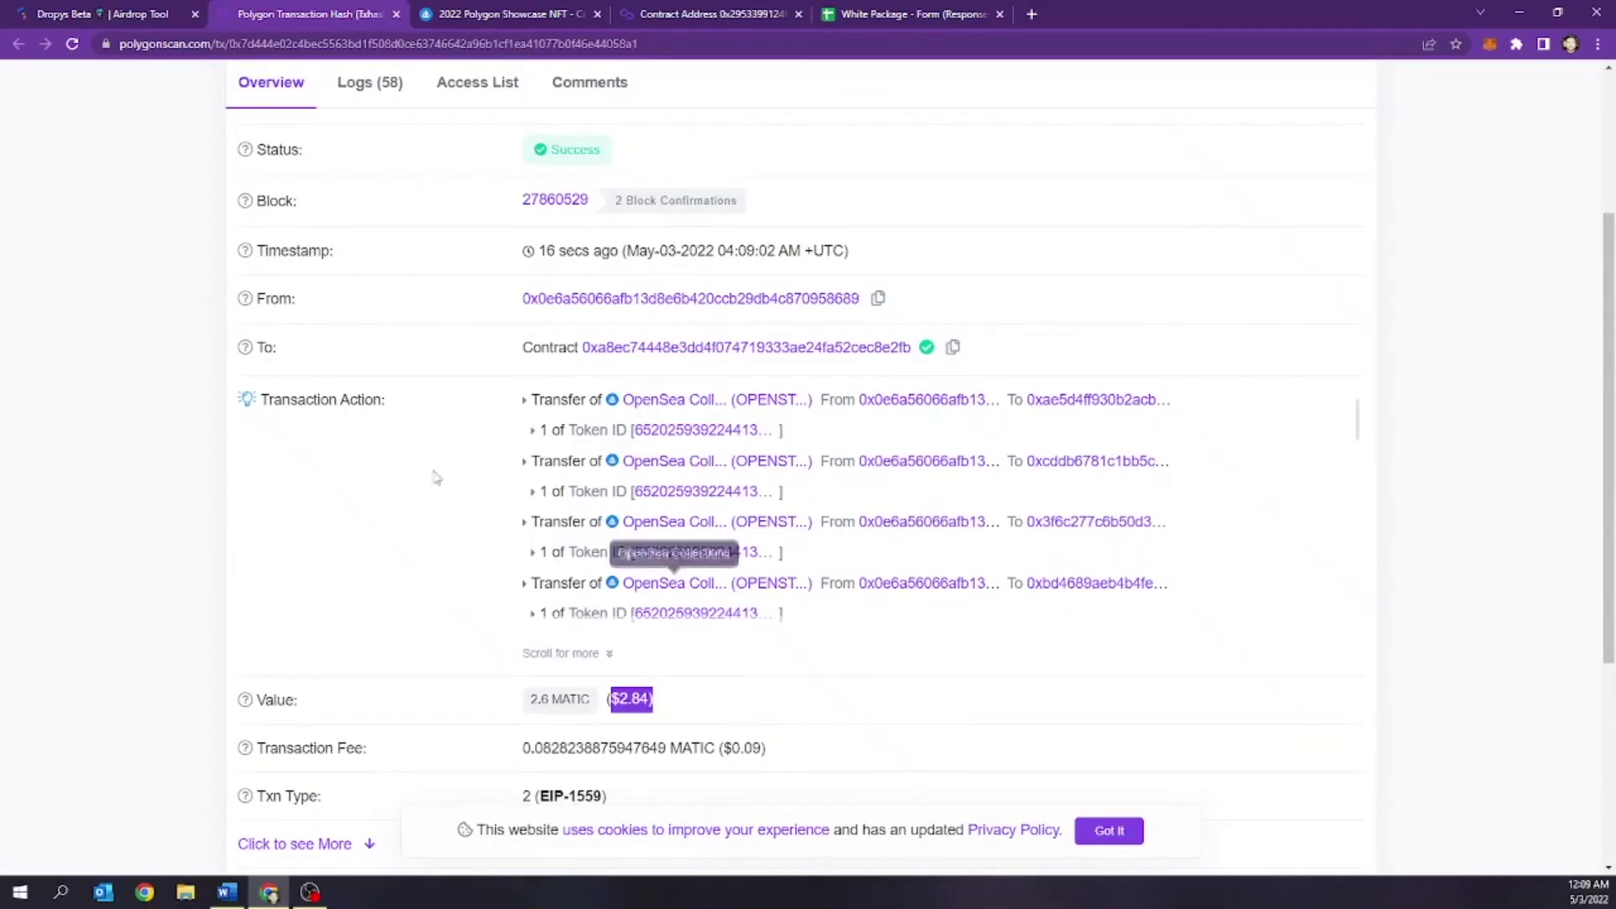
{"action": "scroll", "coordinate": [433, 472], "scroll_direction": "up", "scroll_amount": 1}
- Recheck the Dropys airdrop page, then bring up the 2022 Polygon Showcase NFT page on OpenSea
{"action": "left_click", "coordinate": [122, 18]}
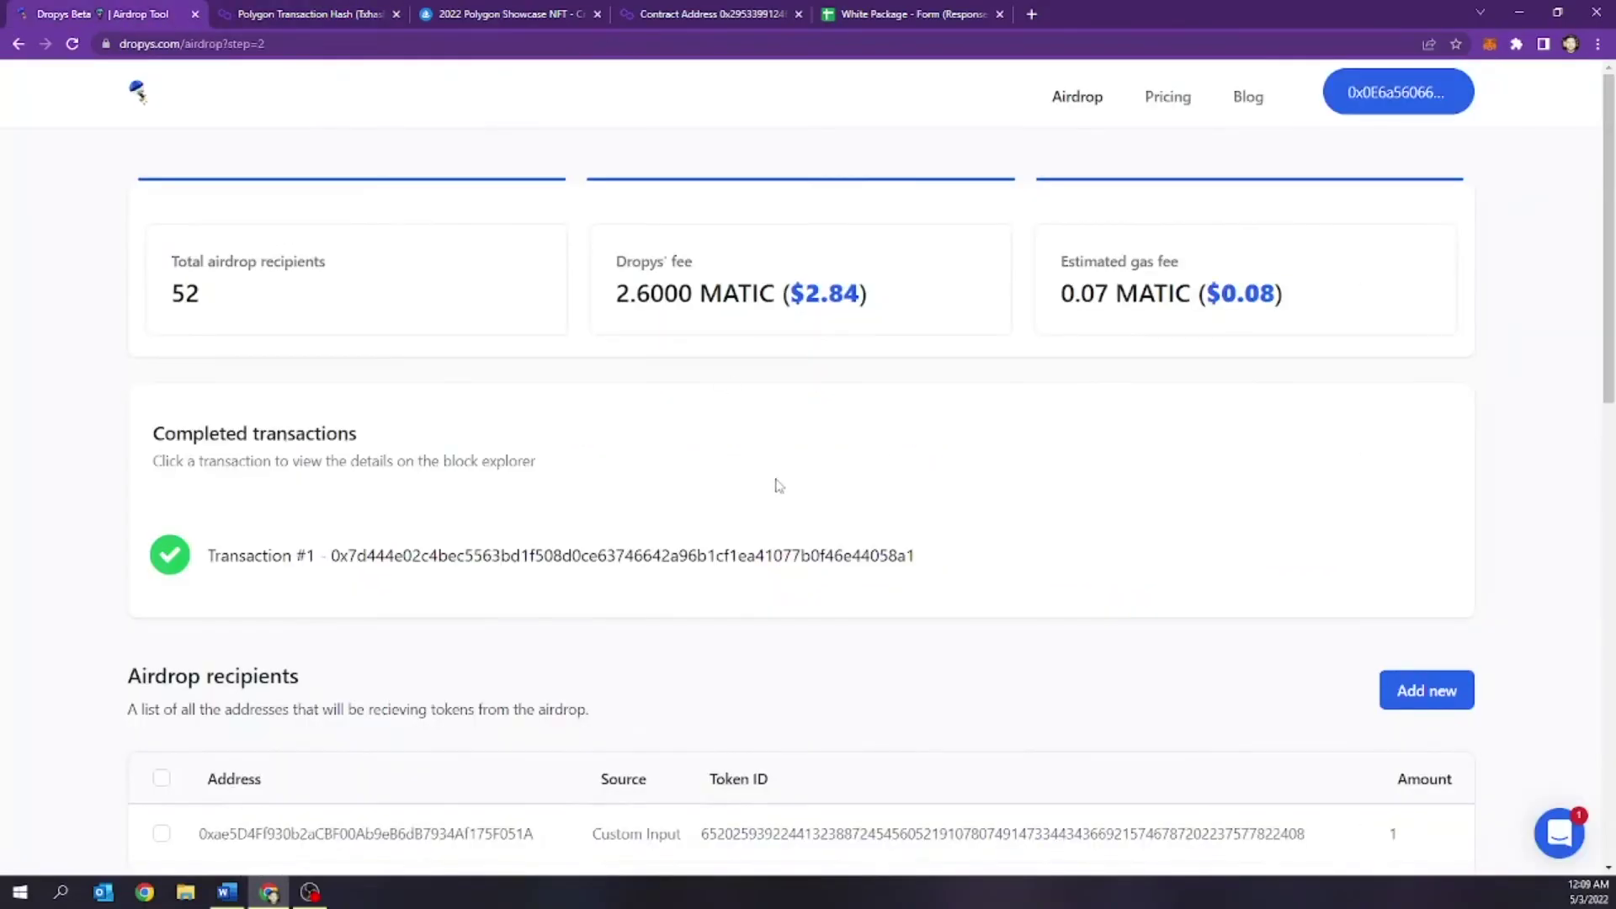
{"action": "scroll", "coordinate": [779, 485], "scroll_direction": "down", "scroll_amount": 3}
{"action": "scroll", "coordinate": [674, 505], "scroll_direction": "up", "scroll_amount": 3}
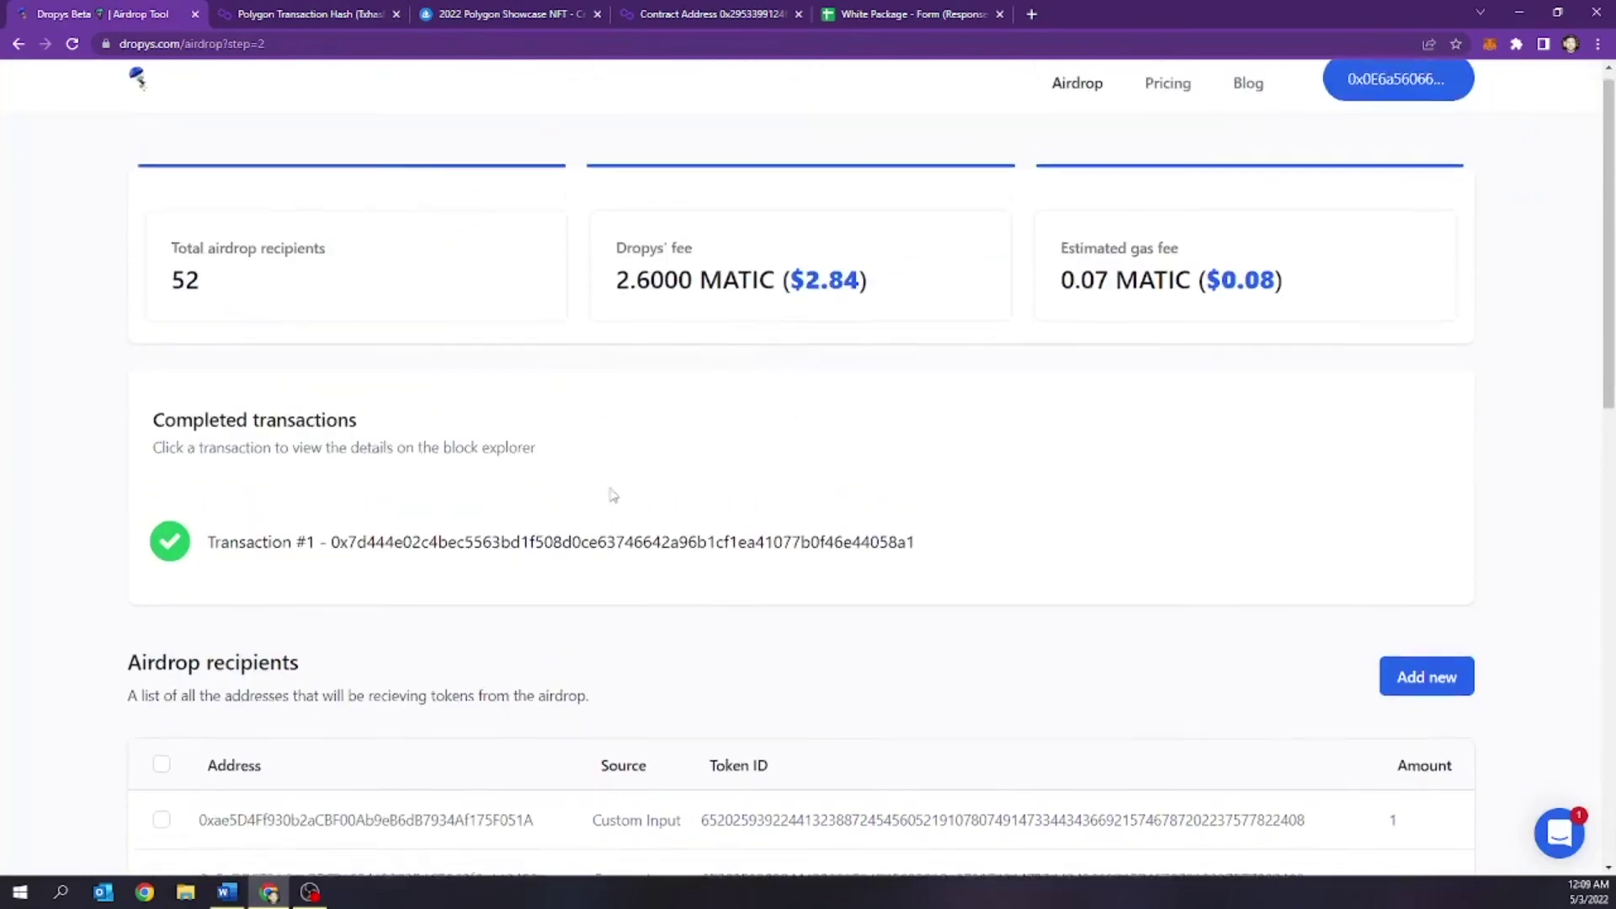
{"action": "left_click", "coordinate": [292, 10]}
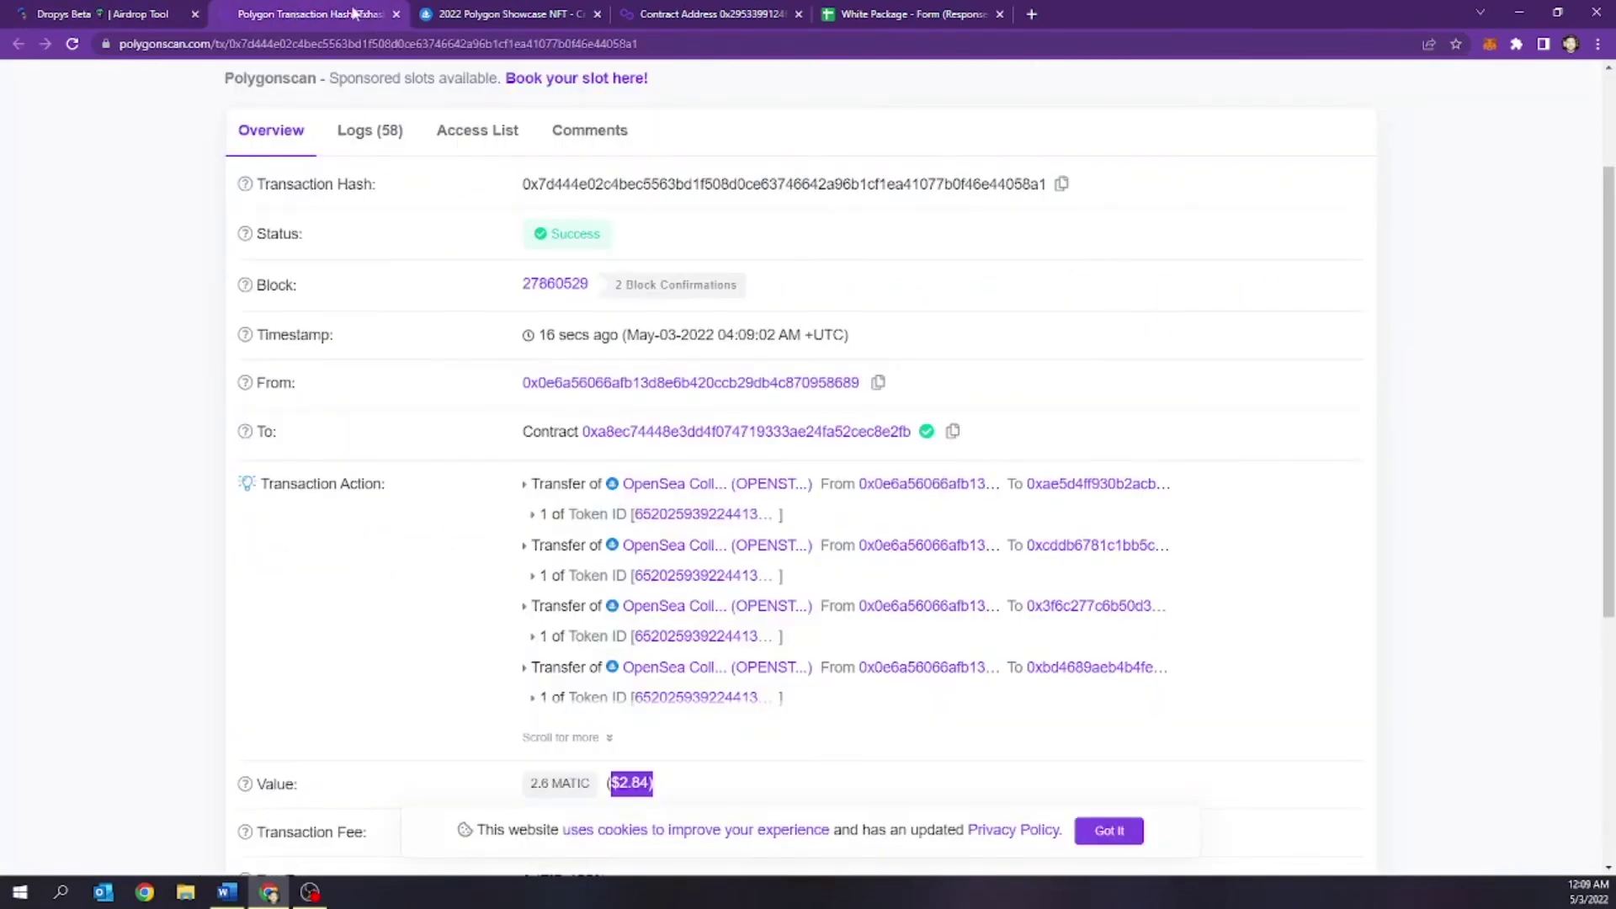
{"action": "left_click", "coordinate": [448, 10]}
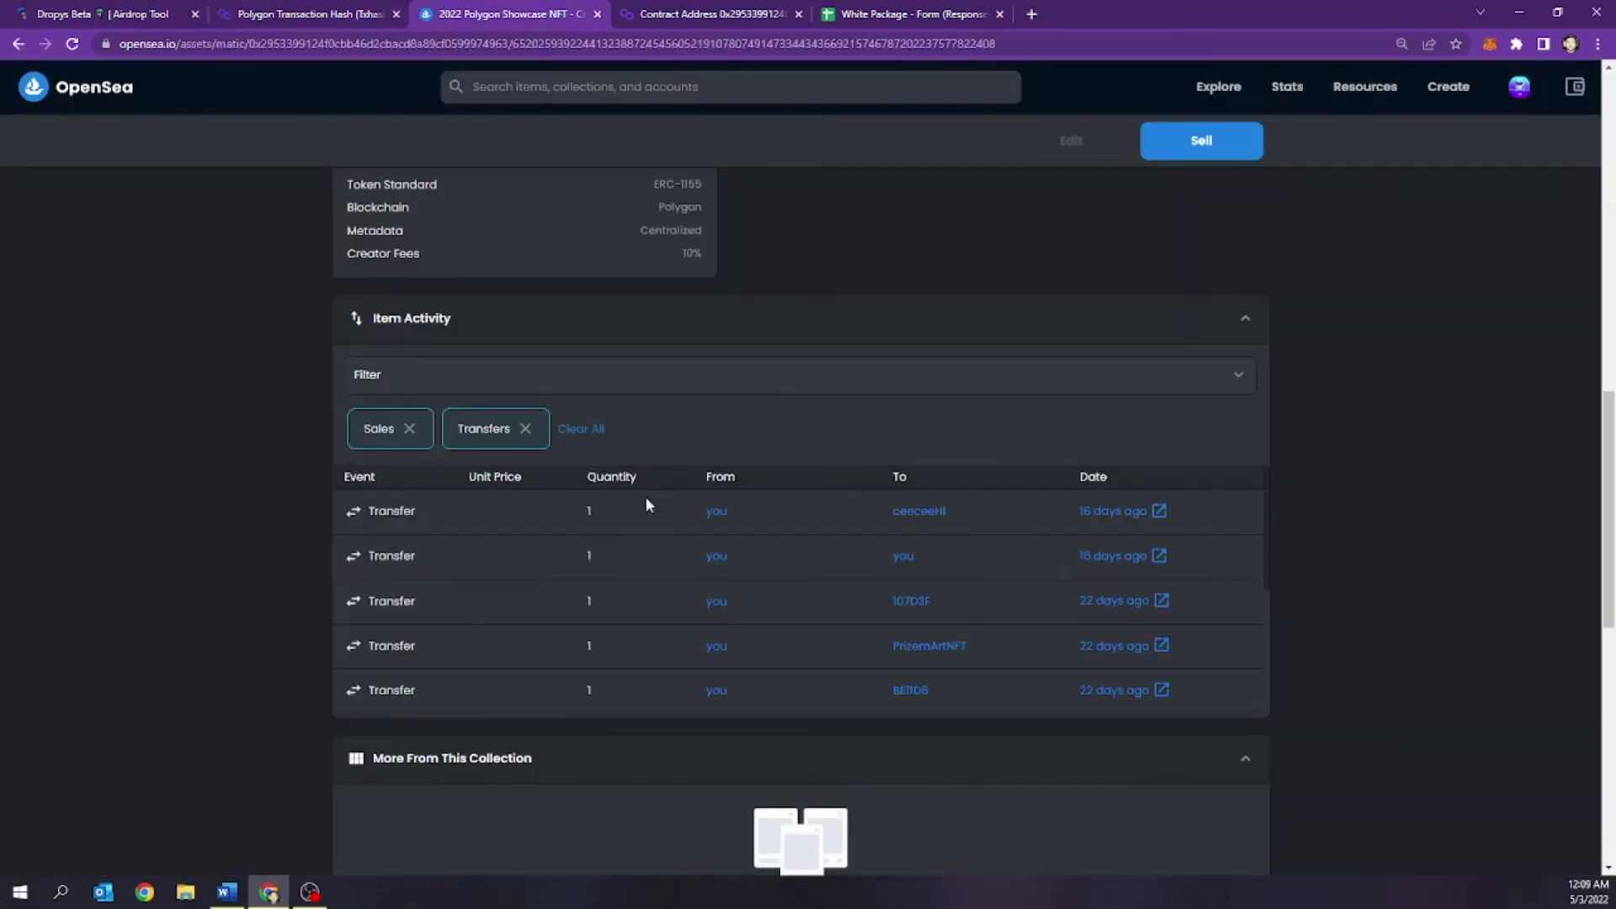
- Reload the 2022 Polygon Showcase NFT page to show 61 owners and request a metadata refresh
{"action": "scroll", "coordinate": [318, 426], "scroll_direction": "up", "scroll_amount": 10}
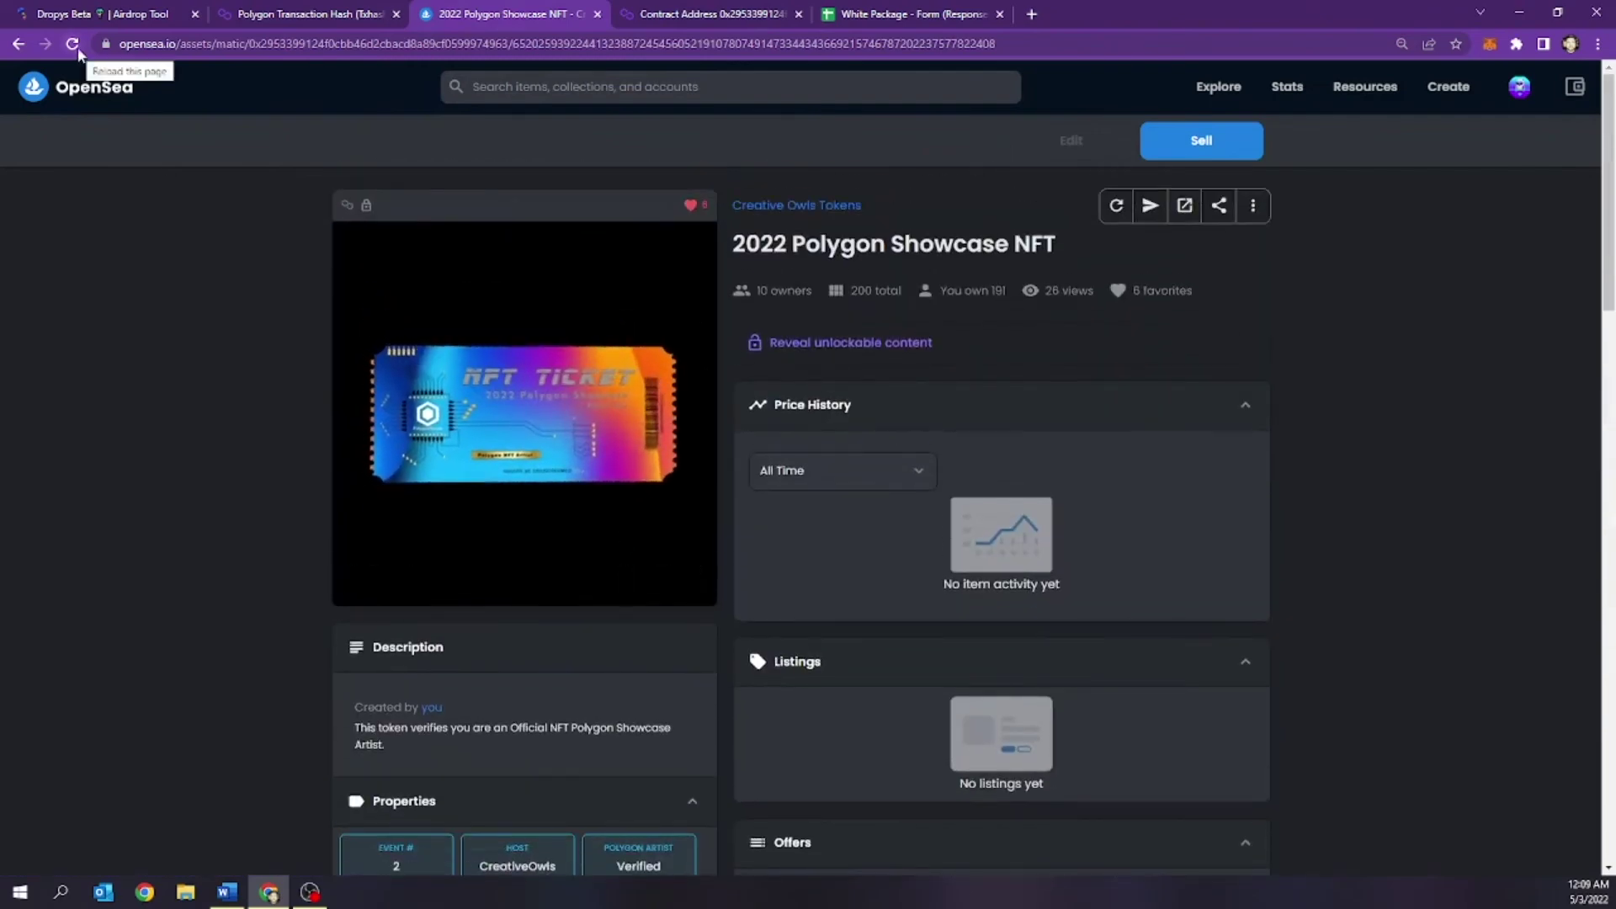
{"action": "left_click", "coordinate": [77, 49]}
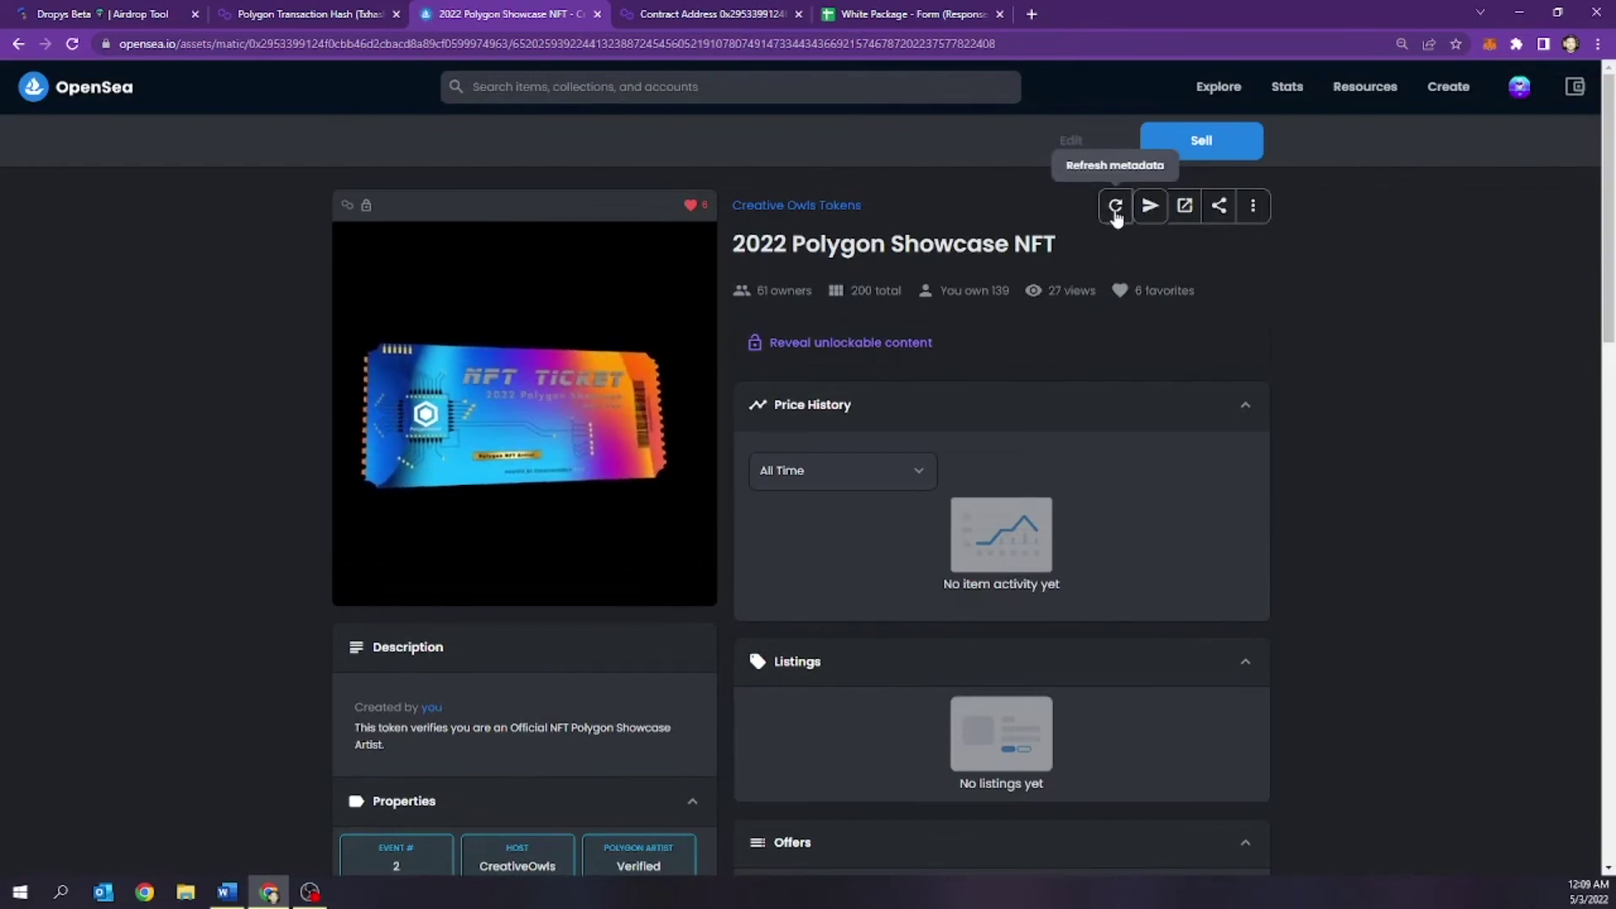
{"action": "left_click", "coordinate": [1115, 207]}
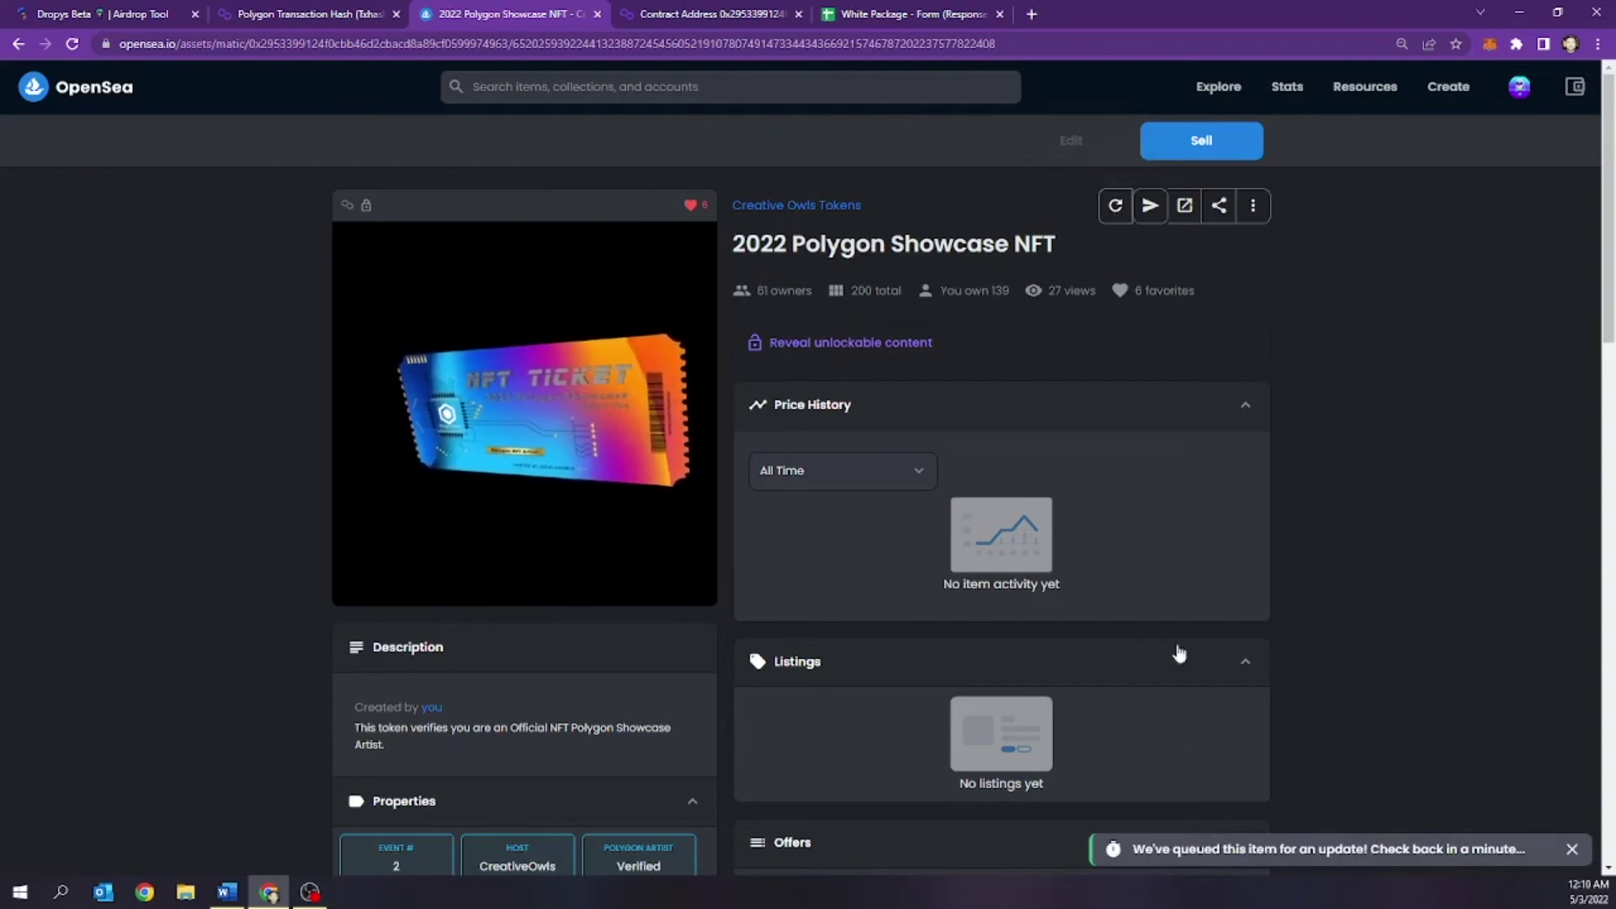
{"action": "scroll", "coordinate": [1379, 468], "scroll_direction": "down", "scroll_amount": 6}
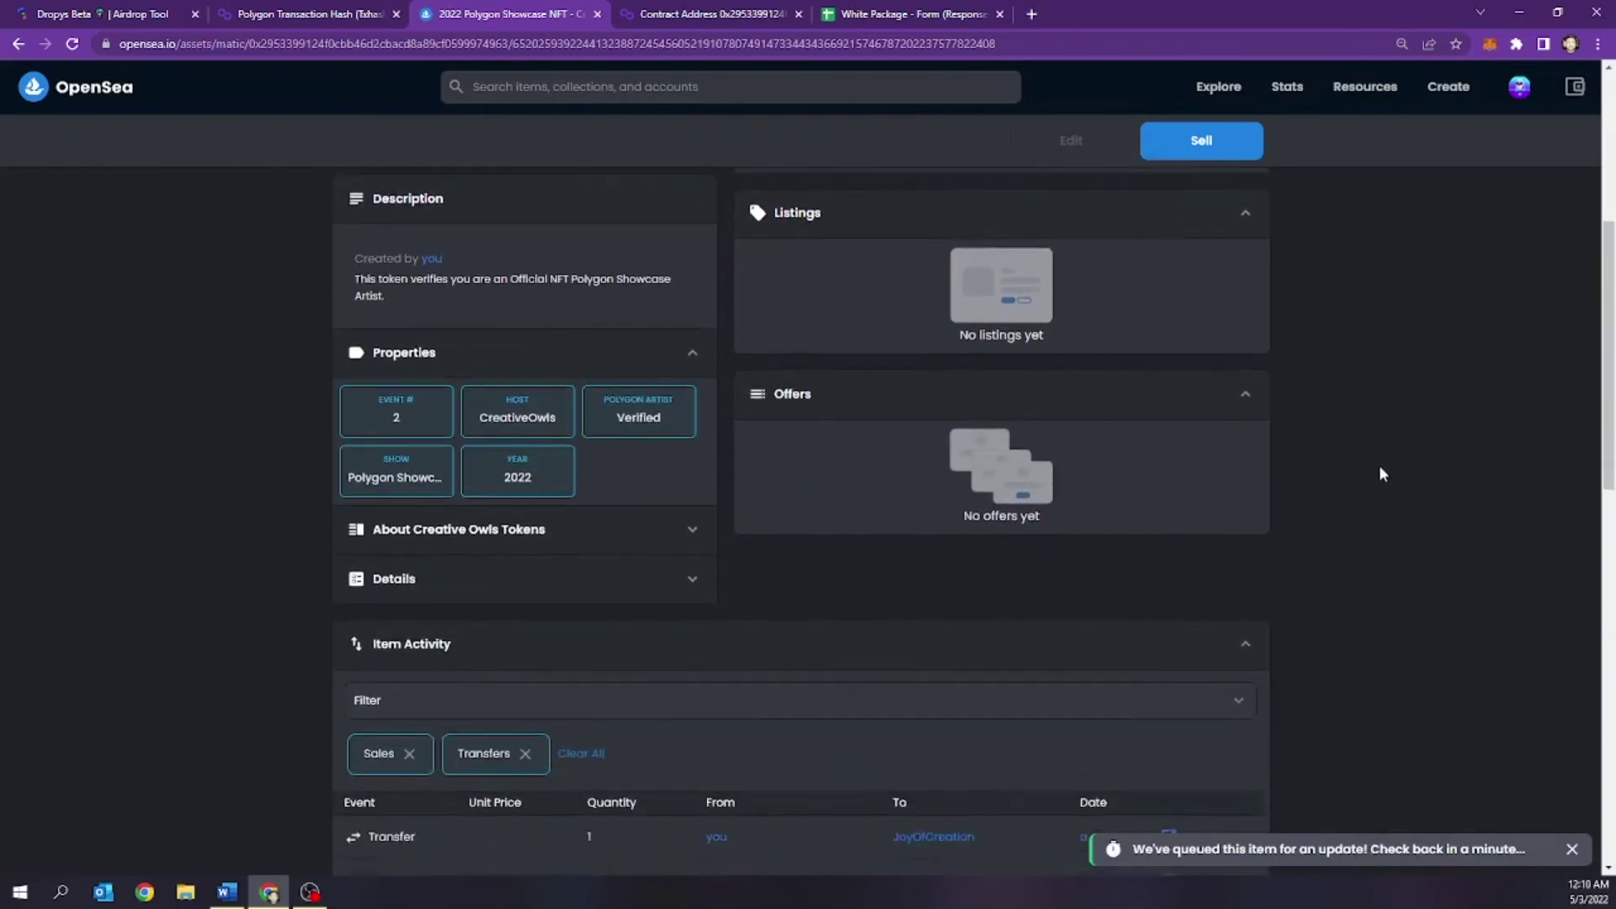
{"action": "scroll", "coordinate": [1380, 473], "scroll_direction": "down", "scroll_amount": 3}
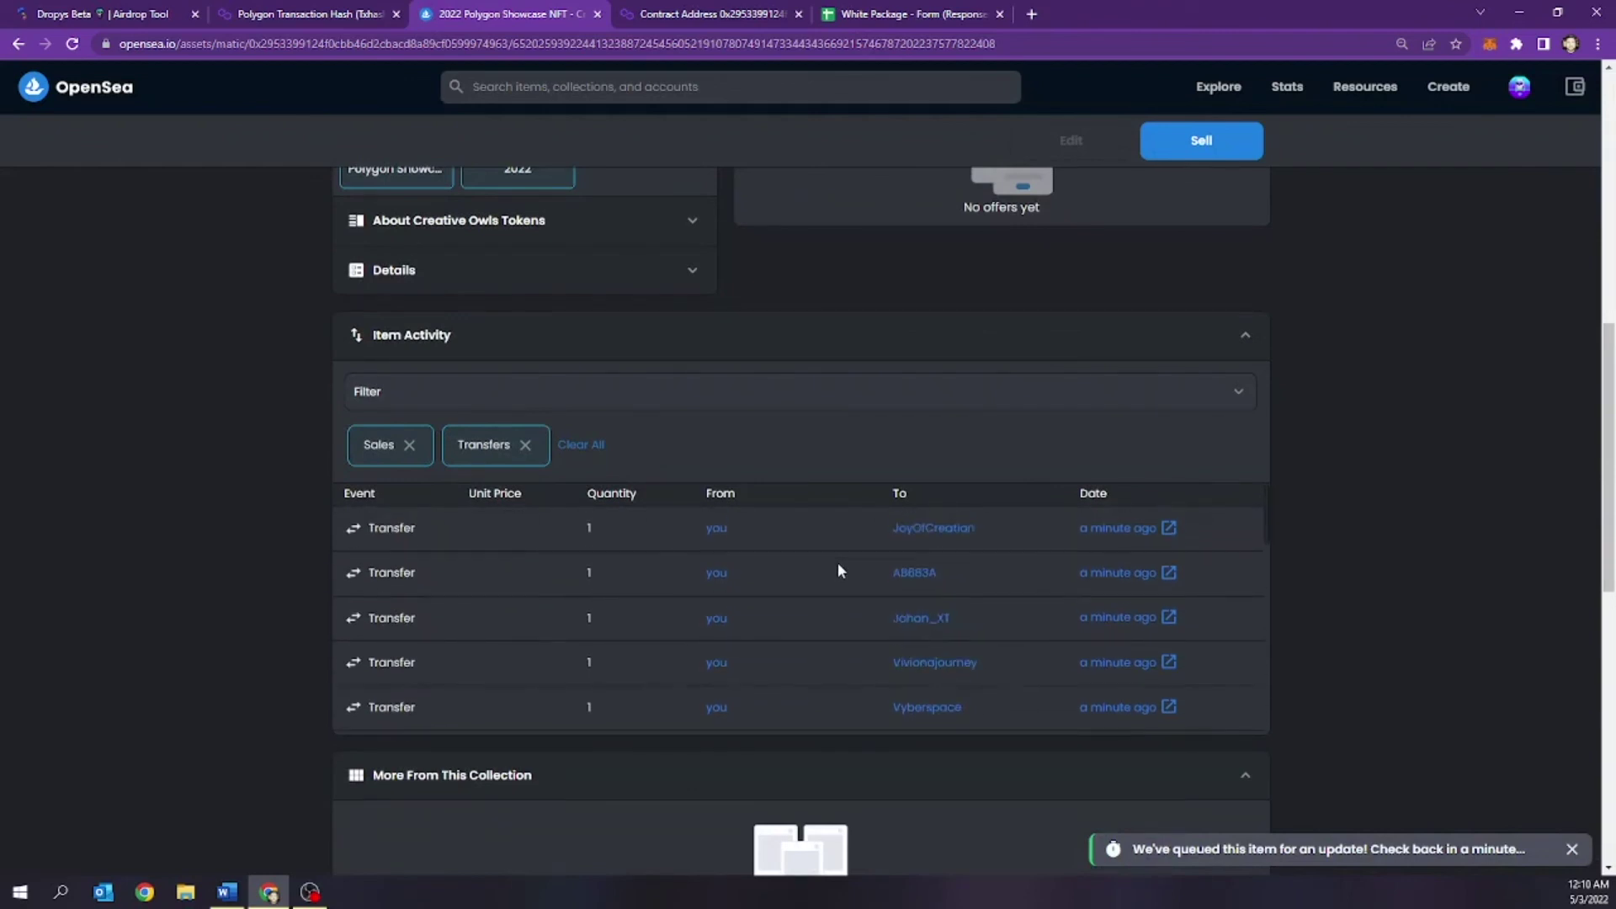
{"action": "scroll", "coordinate": [839, 554], "scroll_direction": "down", "scroll_amount": 3}
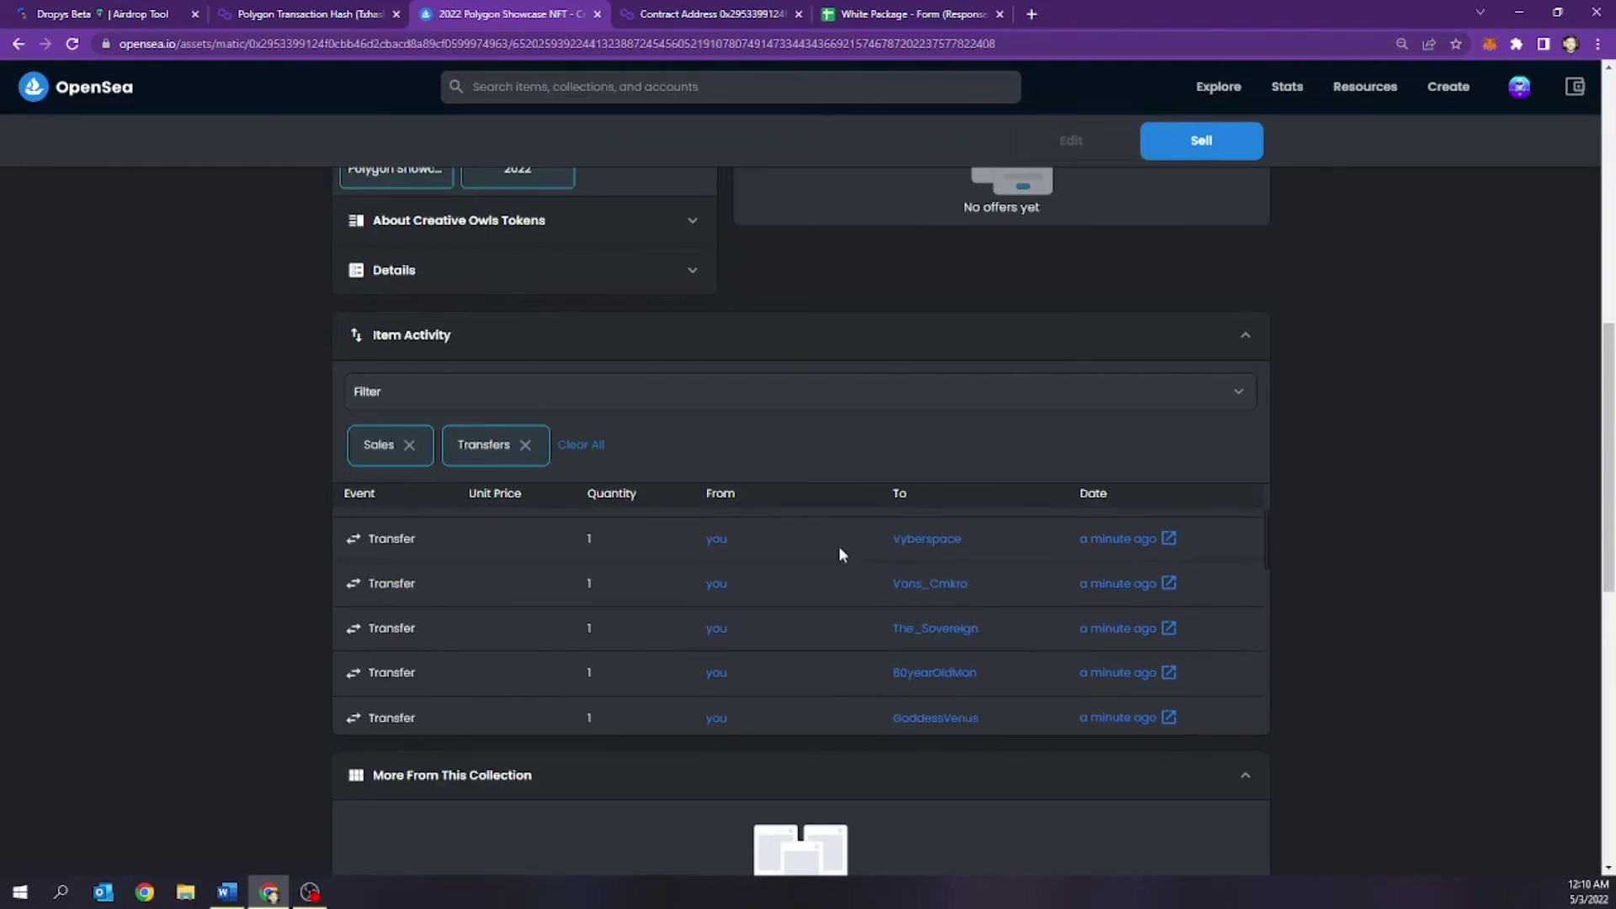
{"action": "scroll", "coordinate": [839, 551], "scroll_direction": "down", "scroll_amount": 5}
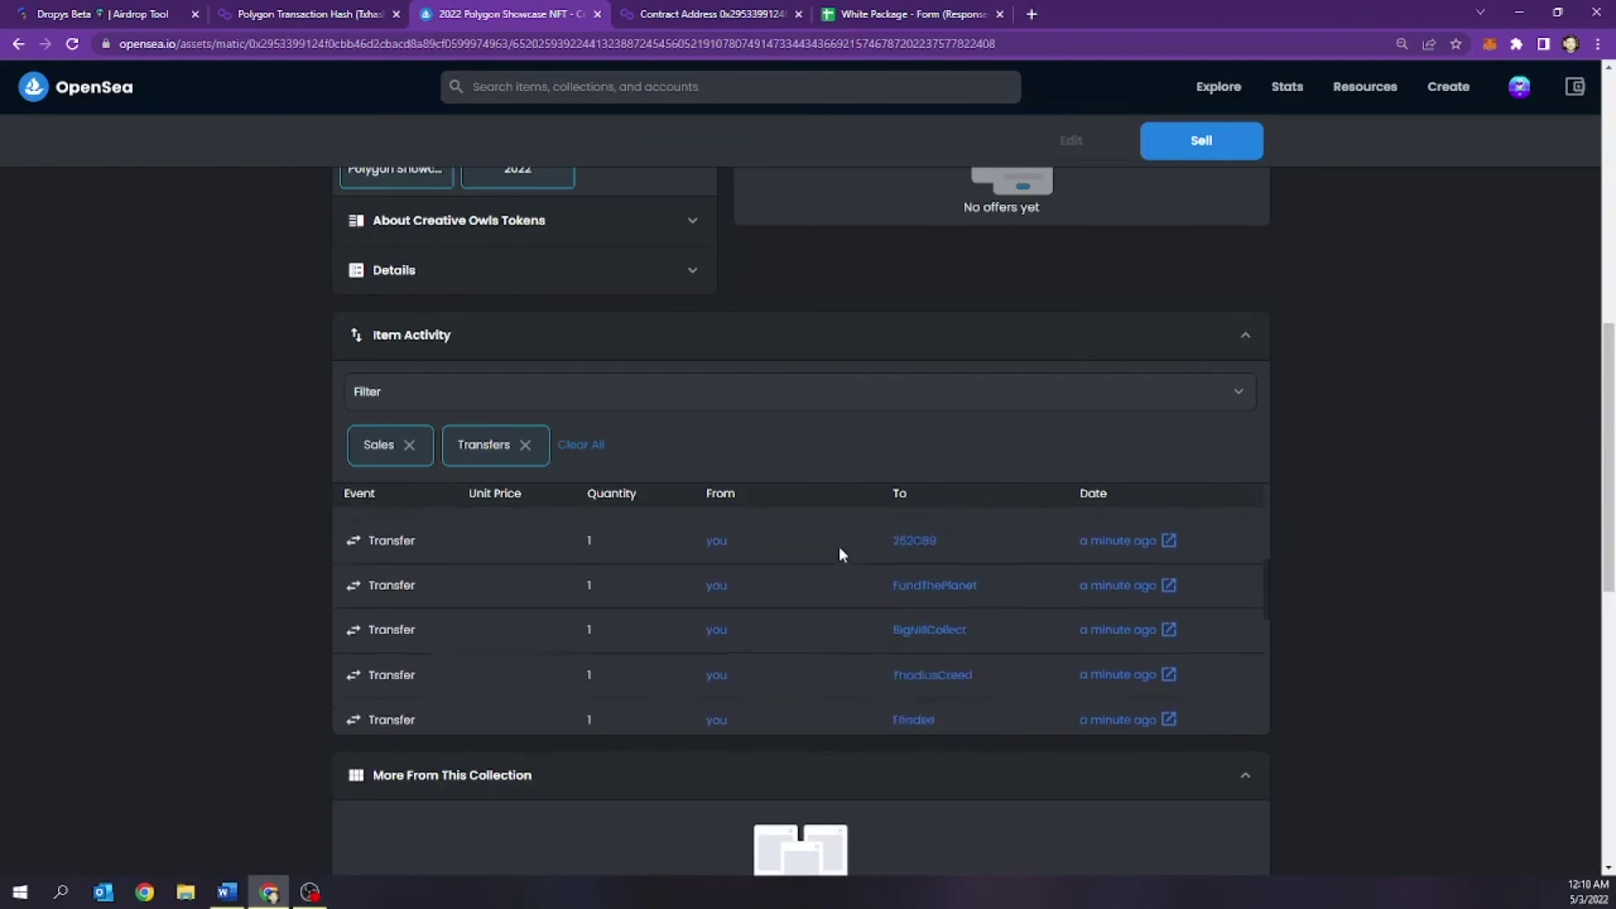
{"action": "scroll", "coordinate": [839, 554], "scroll_direction": "down", "scroll_amount": 5}
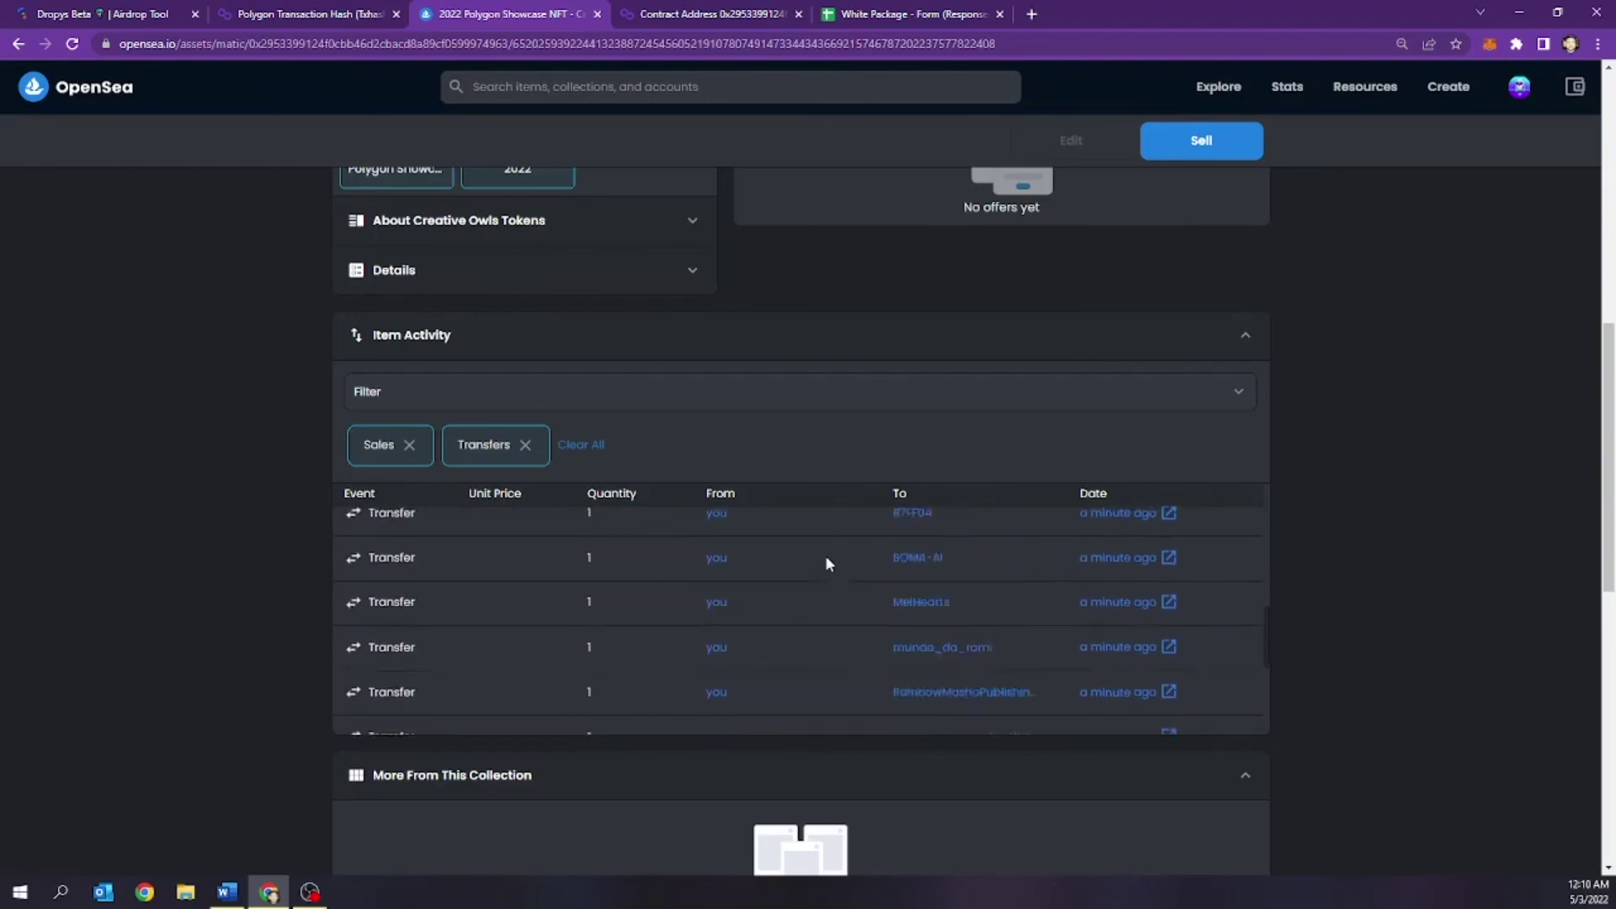
{"action": "scroll", "coordinate": [826, 563], "scroll_direction": "down", "scroll_amount": 5}
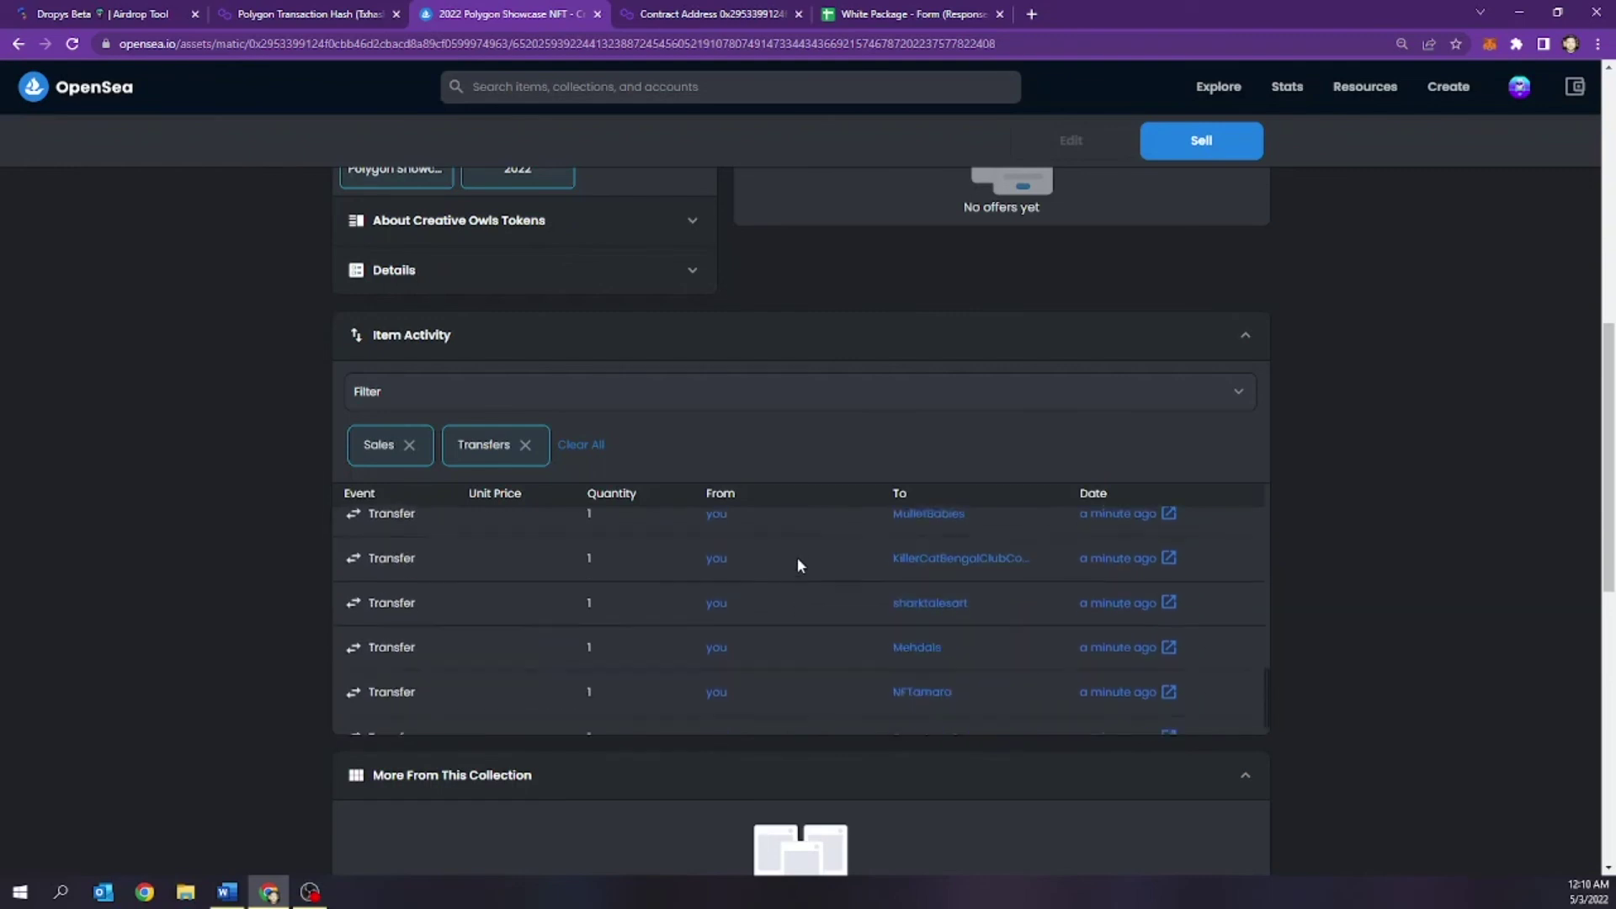
{"action": "scroll", "coordinate": [791, 600], "scroll_direction": "down", "scroll_amount": 5}
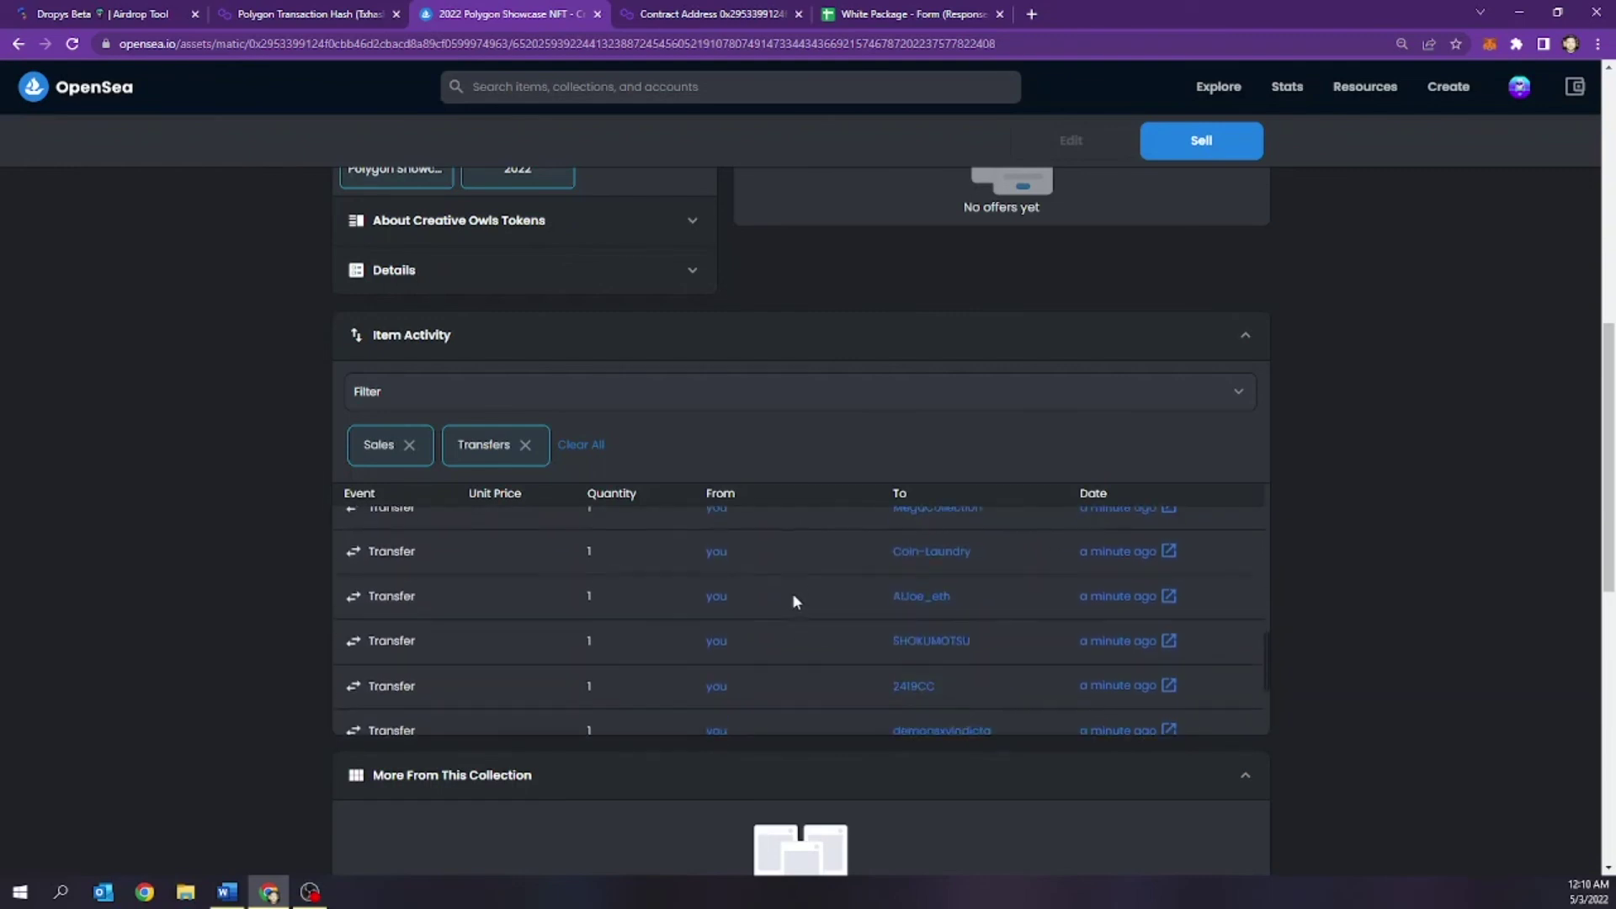
{"action": "scroll", "coordinate": [798, 602], "scroll_direction": "down", "scroll_amount": 5}
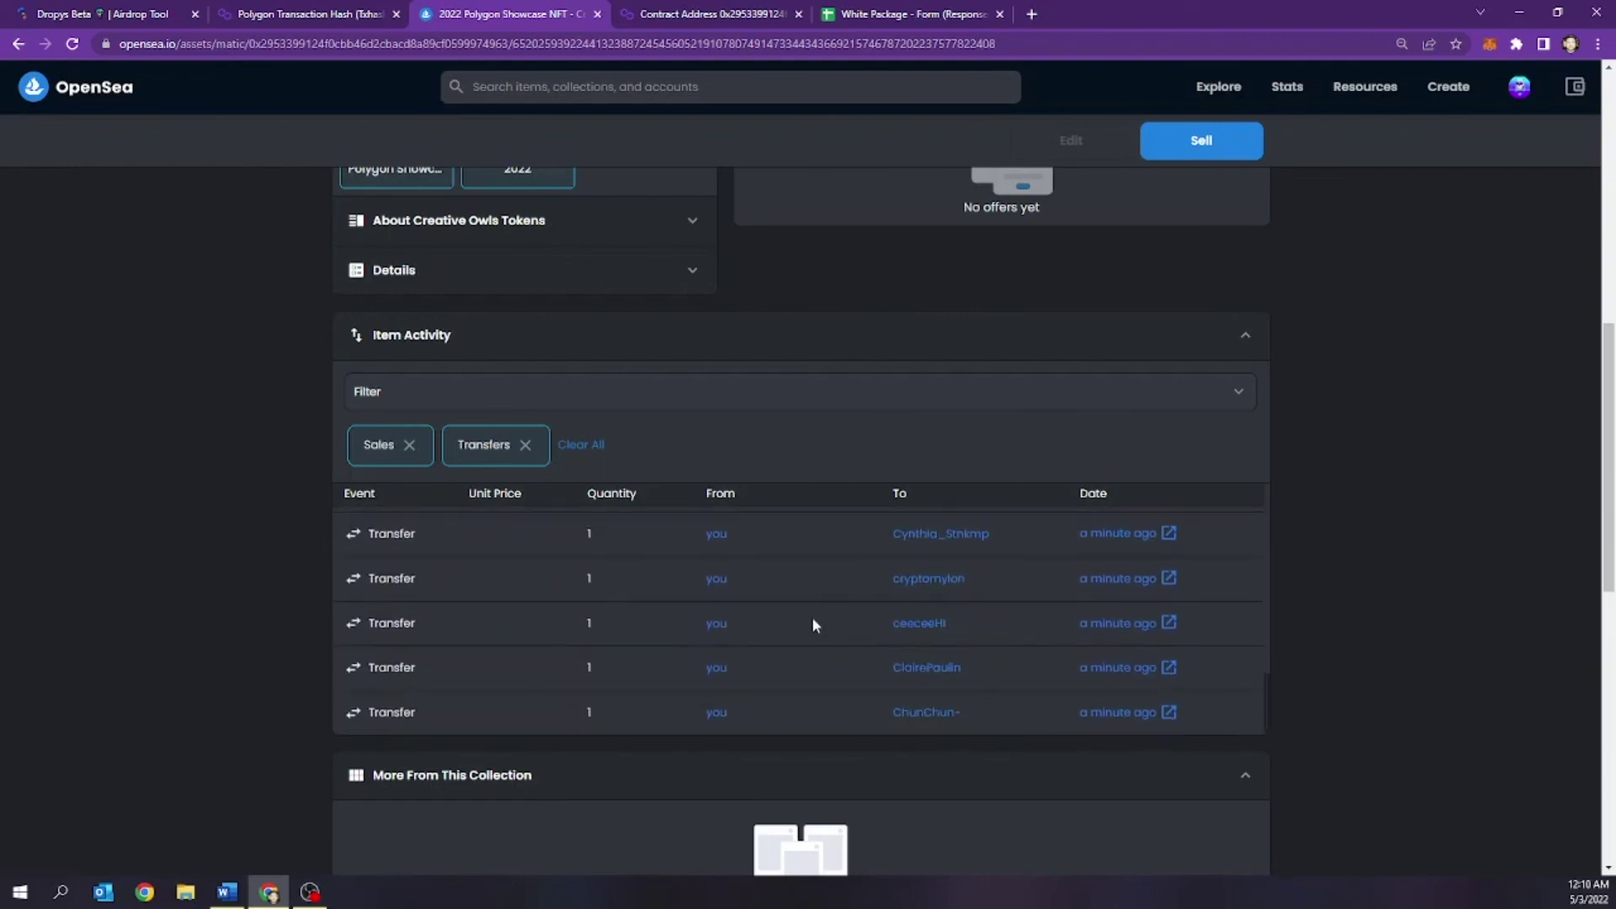
{"action": "scroll", "coordinate": [806, 628], "scroll_direction": "up", "scroll_amount": 10}
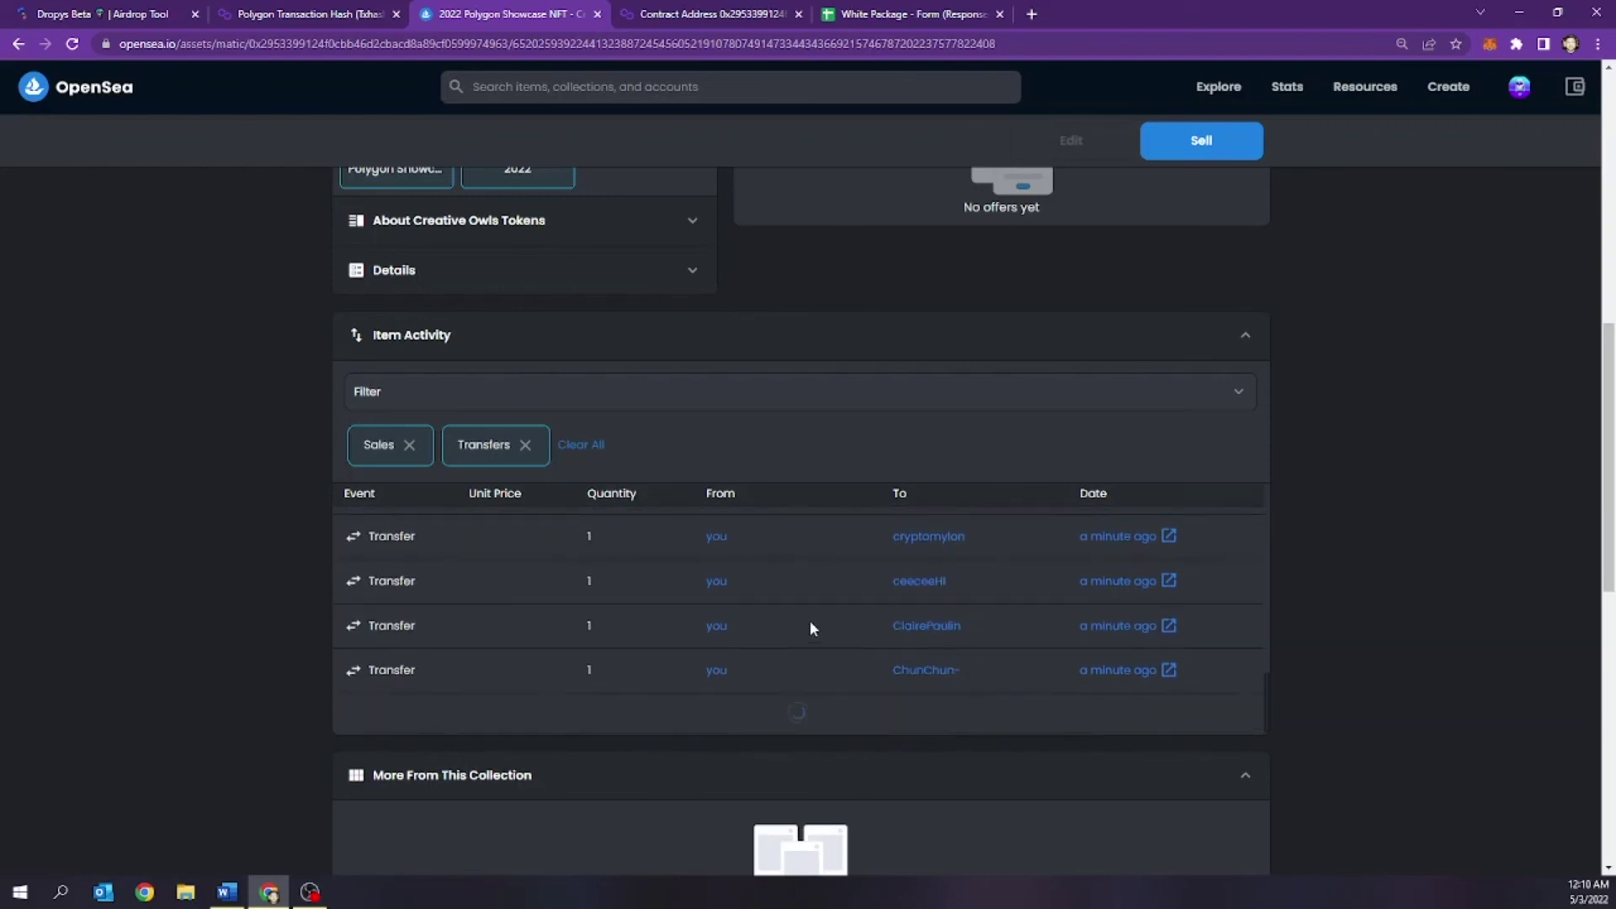
{"action": "scroll", "coordinate": [814, 621], "scroll_direction": "up", "scroll_amount": 10}
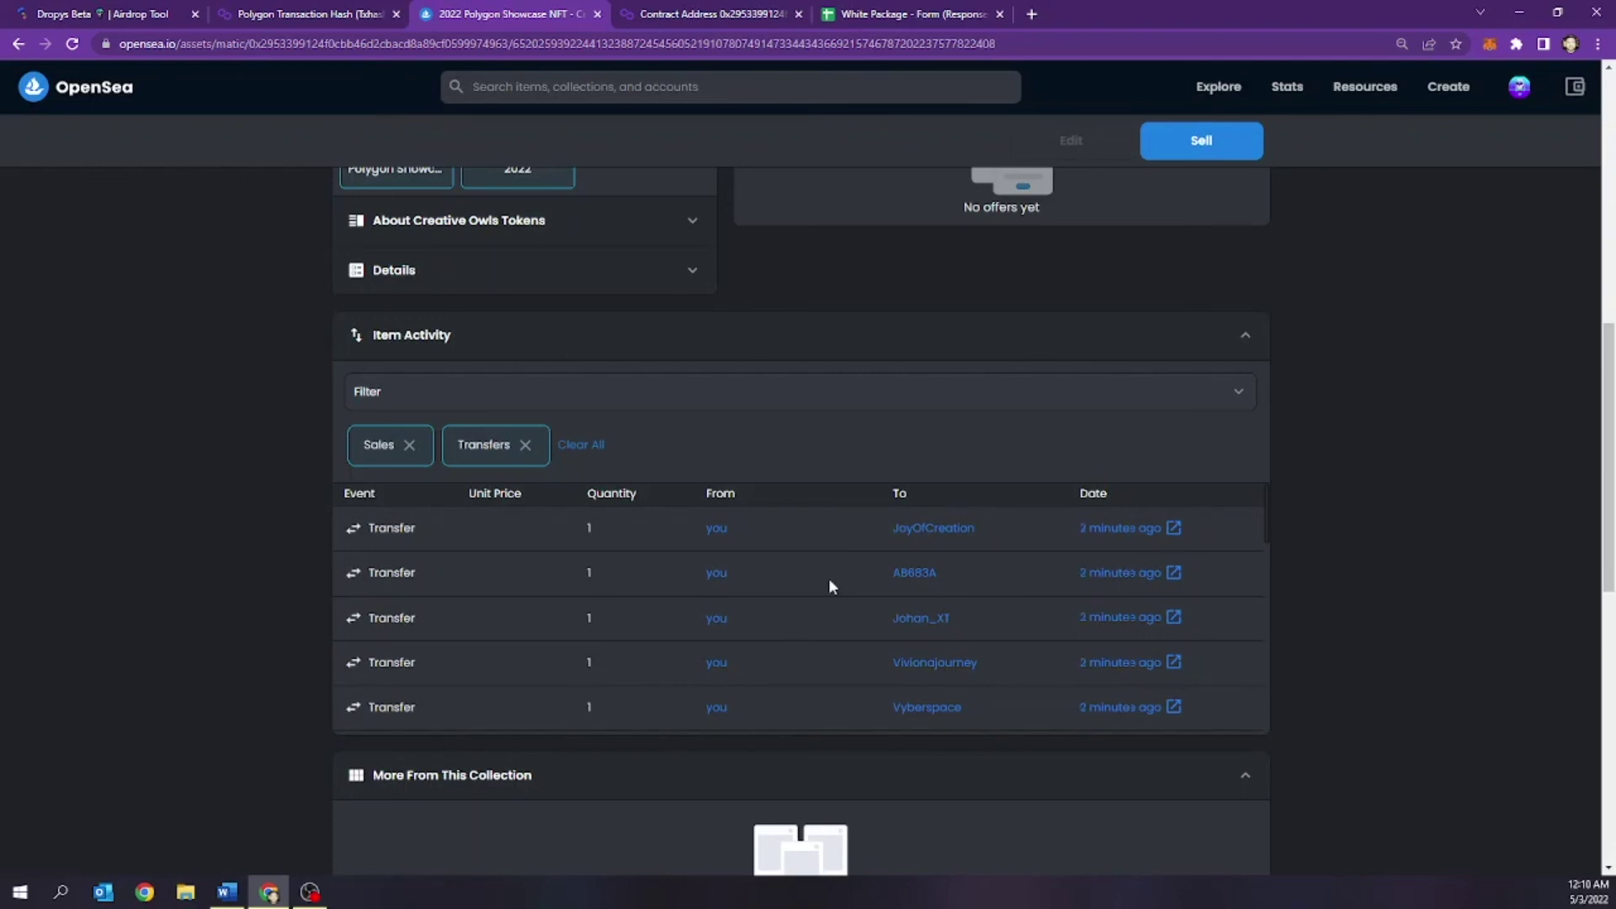
{"action": "scroll", "coordinate": [882, 562], "scroll_direction": "up", "scroll_amount": 3}
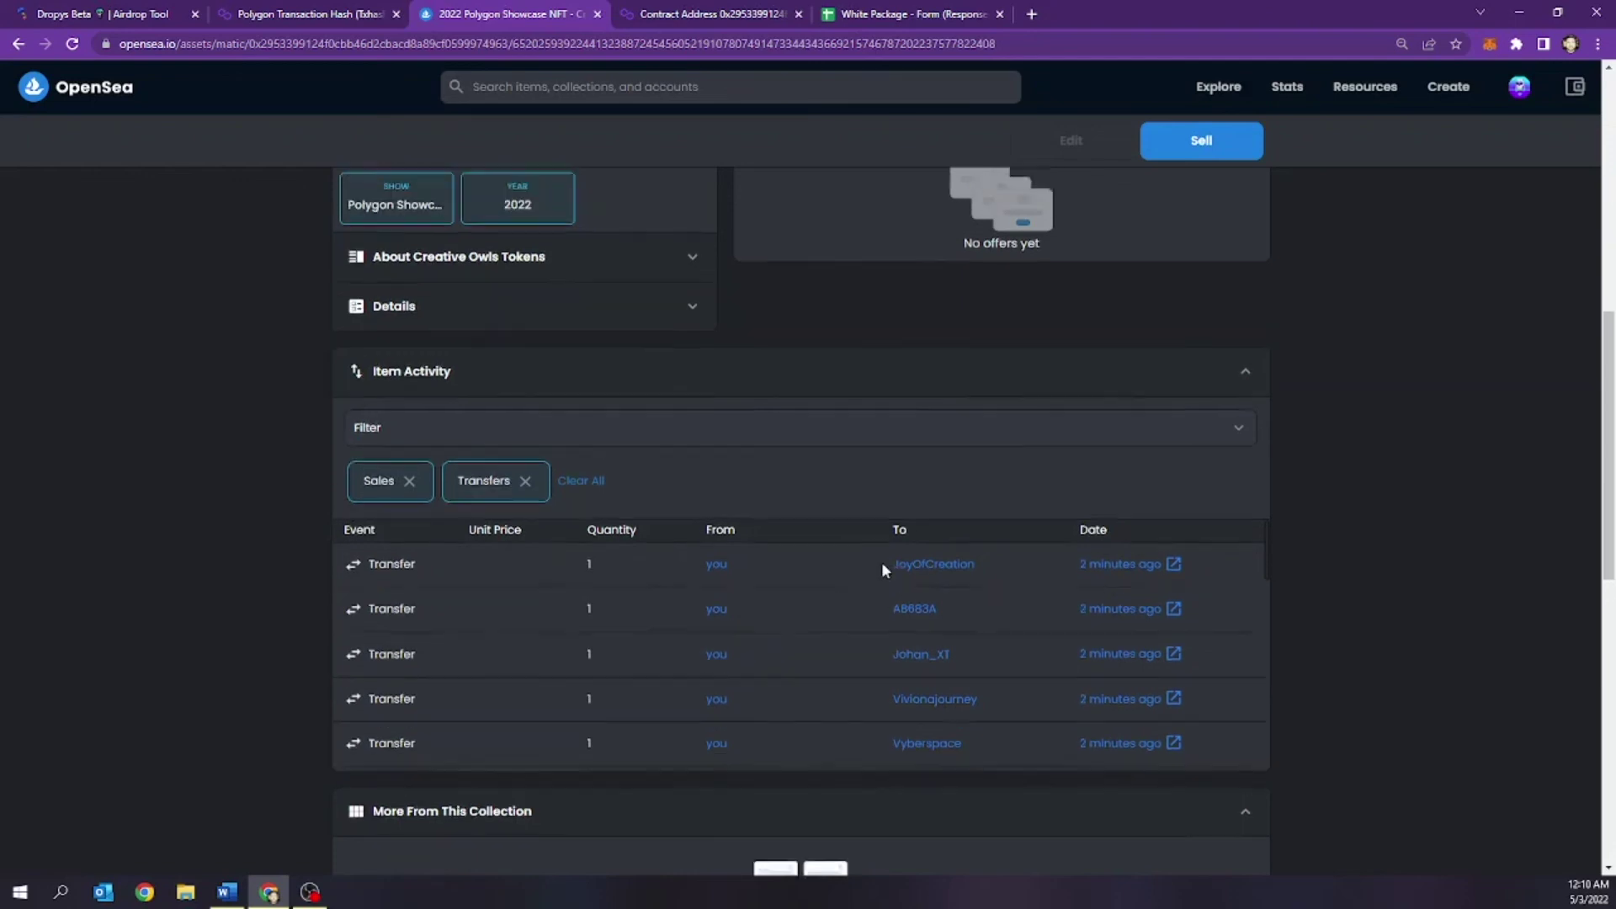
{"action": "scroll", "coordinate": [805, 489], "scroll_direction": "down", "scroll_amount": 5}
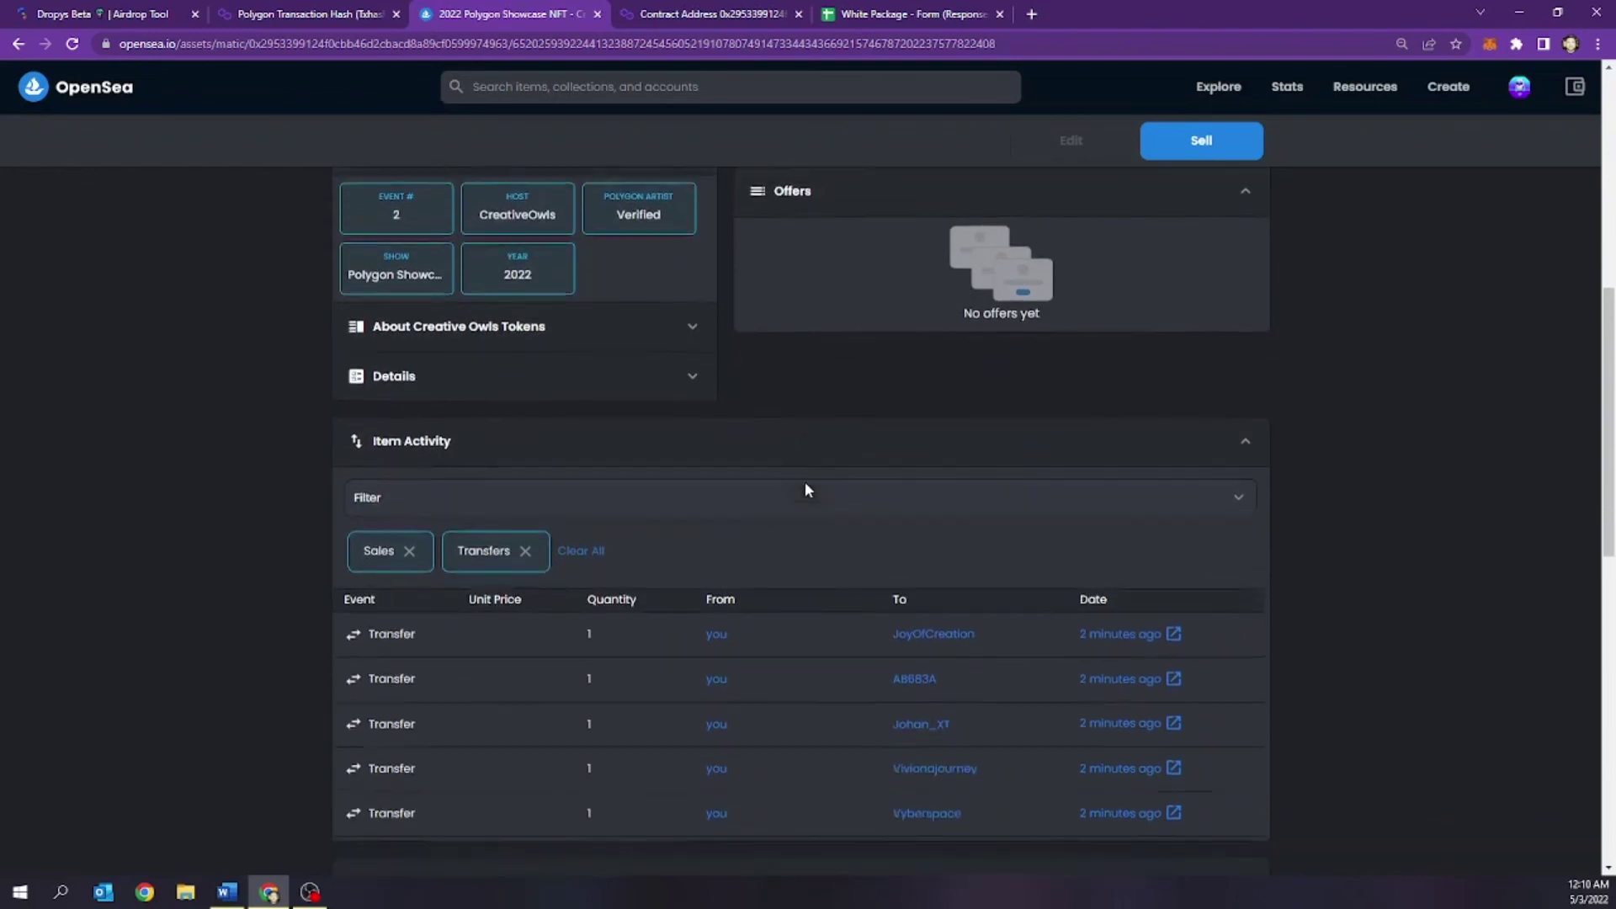
{"action": "scroll", "coordinate": [1094, 656], "scroll_direction": "down", "scroll_amount": 5}
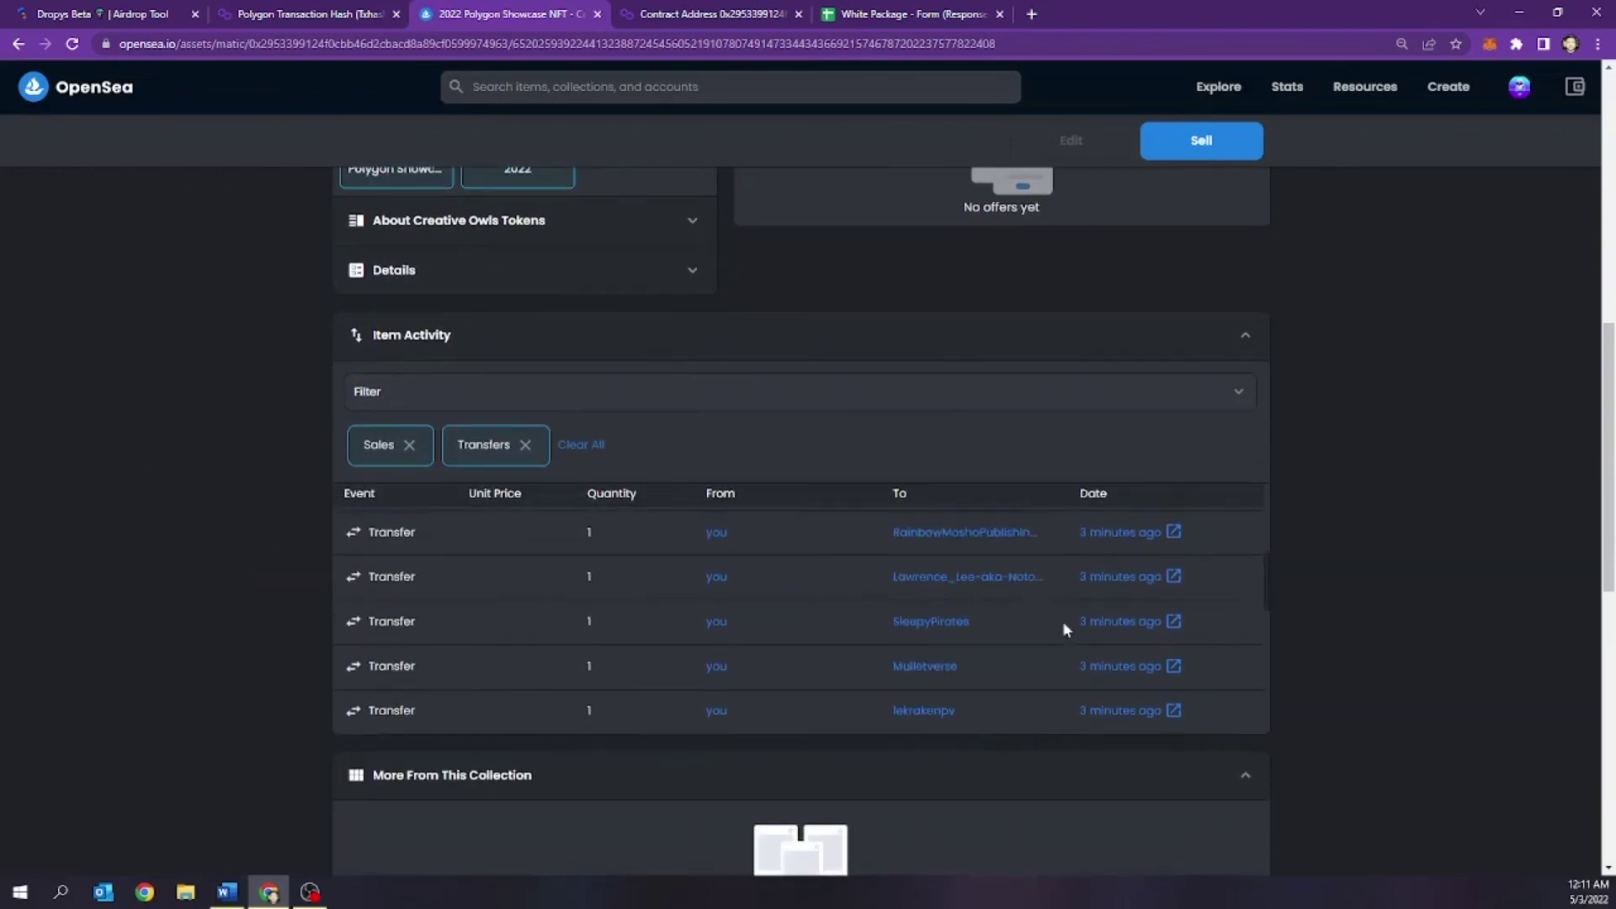
{"action": "scroll", "coordinate": [987, 617], "scroll_direction": "down", "scroll_amount": 5}
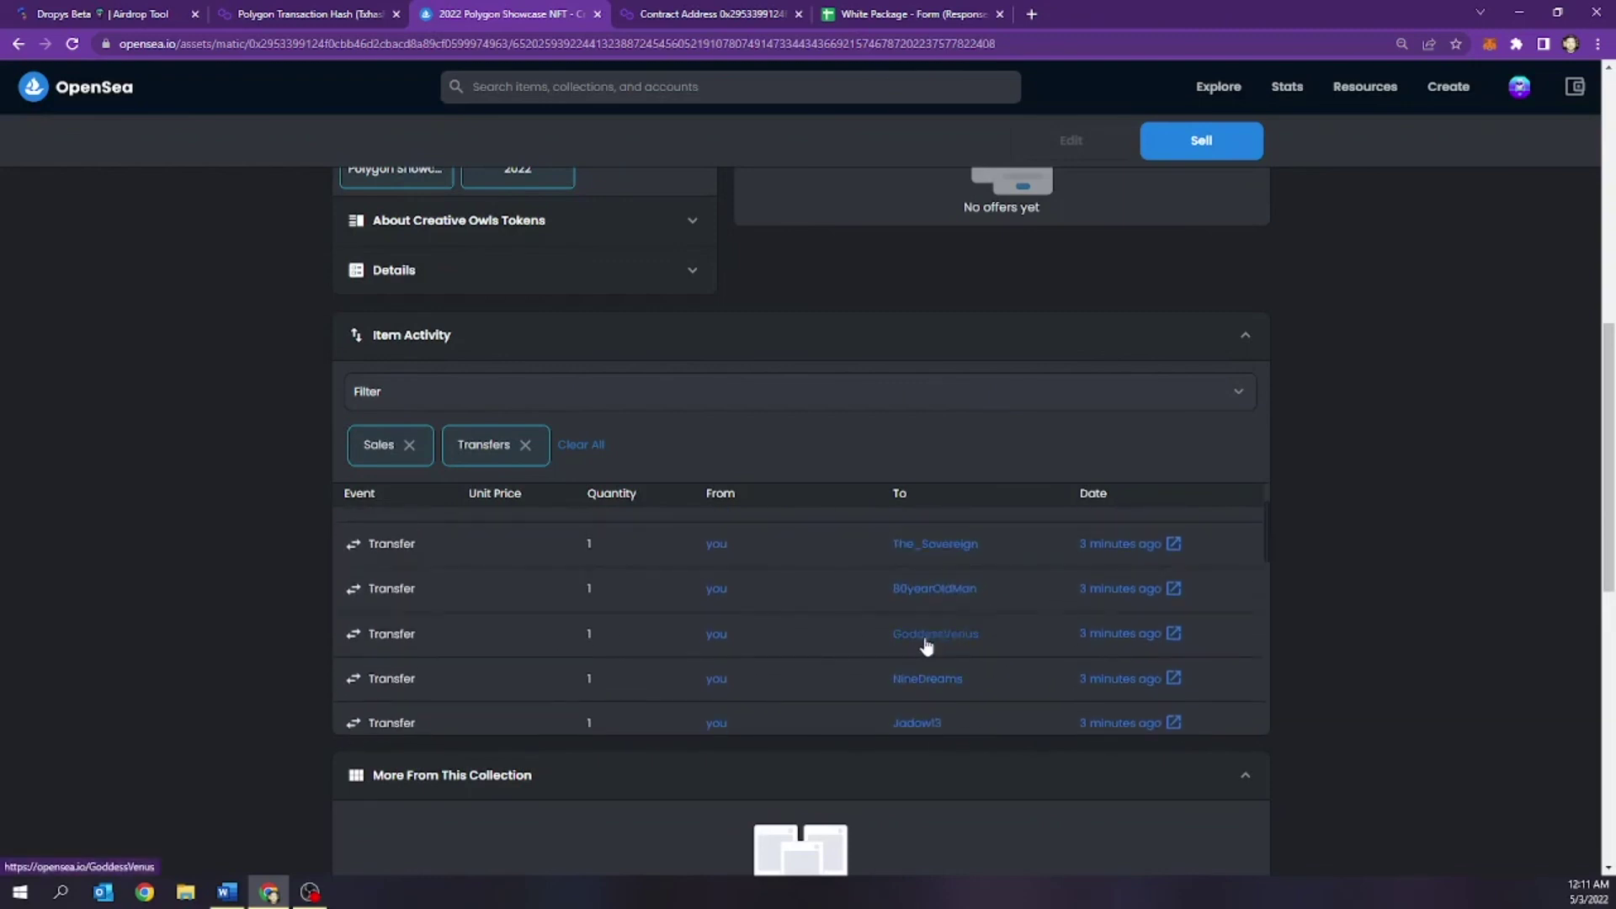
{"action": "scroll", "coordinate": [818, 623], "scroll_direction": "down", "scroll_amount": 3}
{"action": "scroll", "coordinate": [158, 480], "scroll_direction": "up", "scroll_amount": 8}
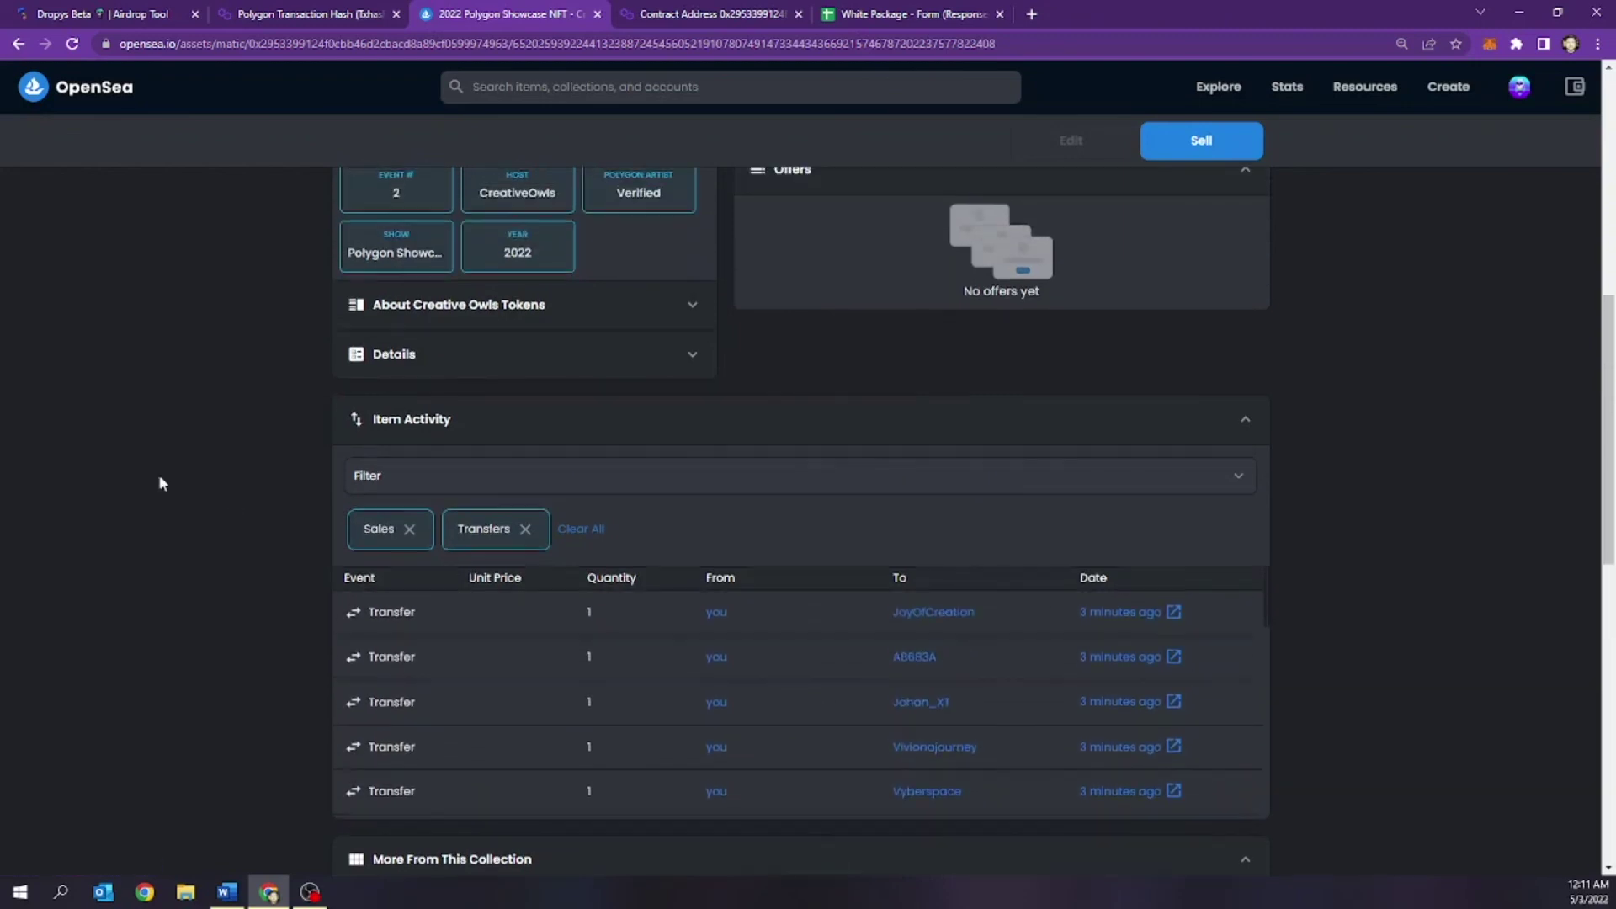
- Play the 2022 Polygon Showcase ticket video full screen
{"action": "left_click", "coordinate": [662, 487]}
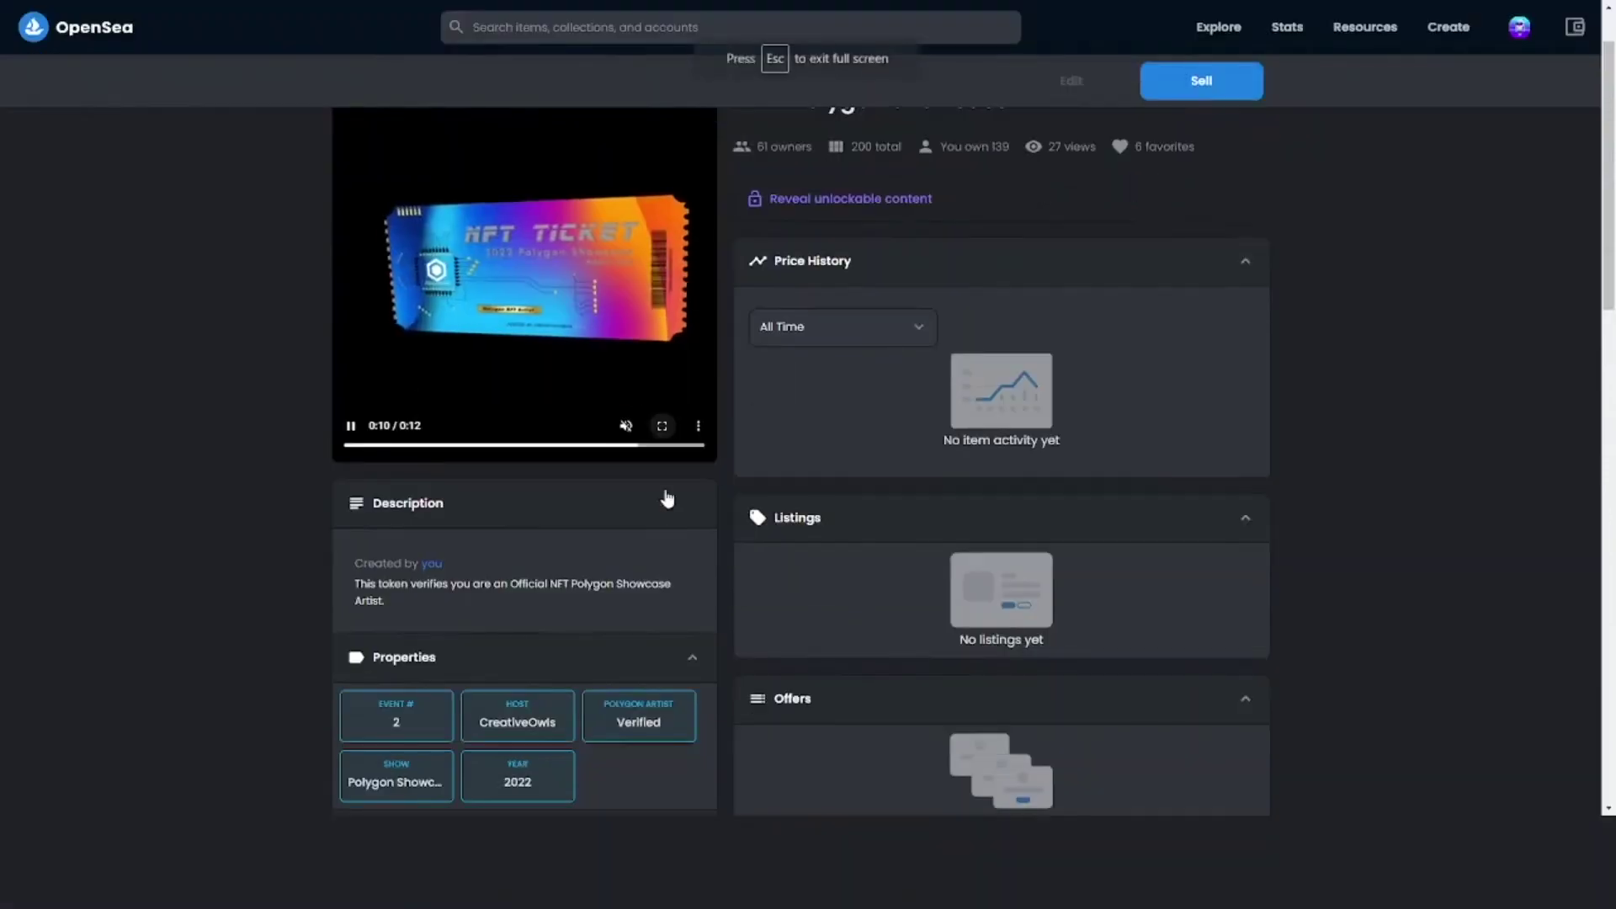